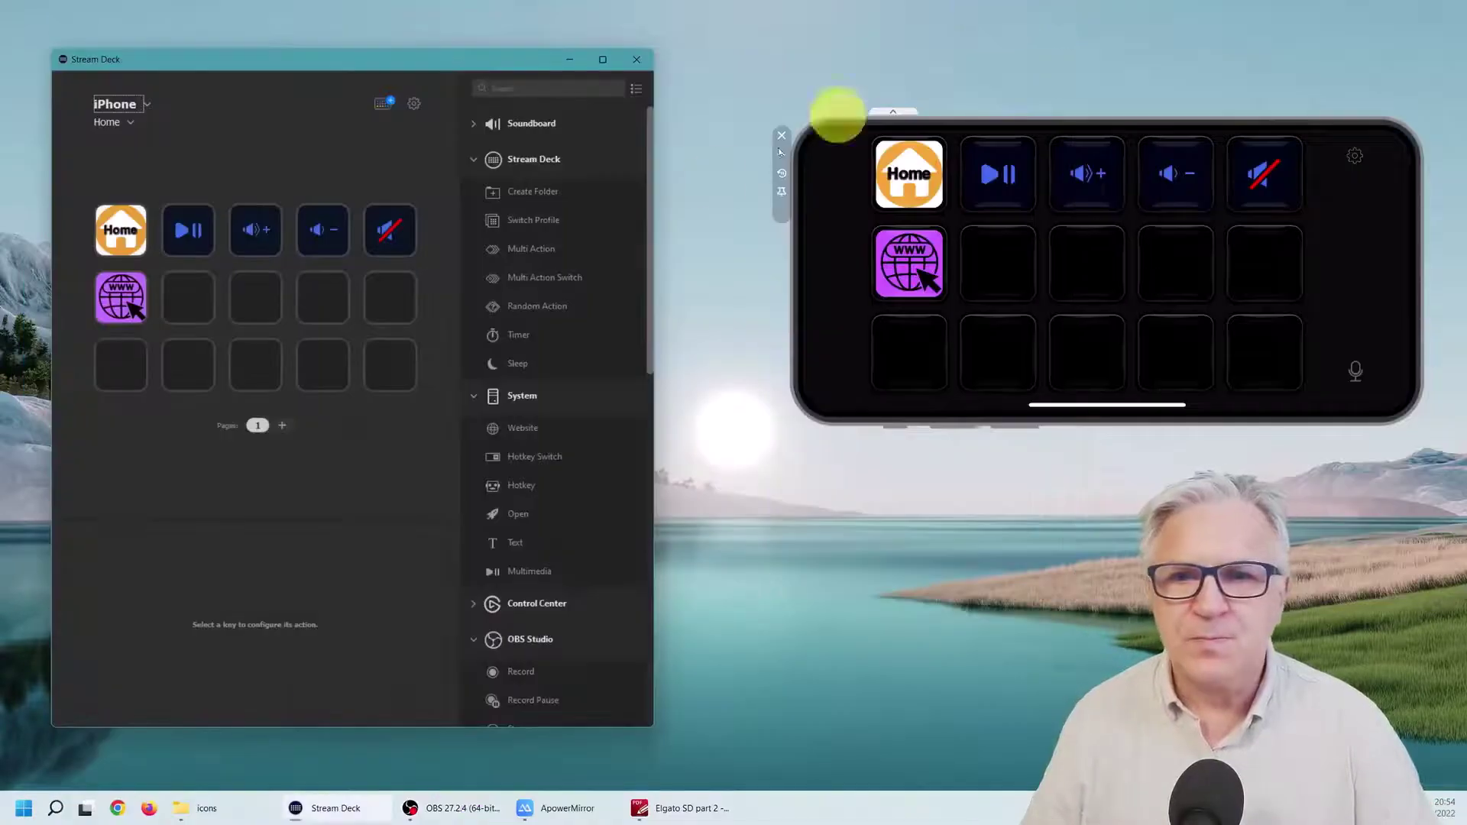
Add a Switch Profile key next to WWW and give it the title 'Writing'.
{"action": "left_click_drag", "start_coordinate": [527, 221], "coordinate": [190, 299]}
{"action": "left_click", "coordinate": [292, 589]}
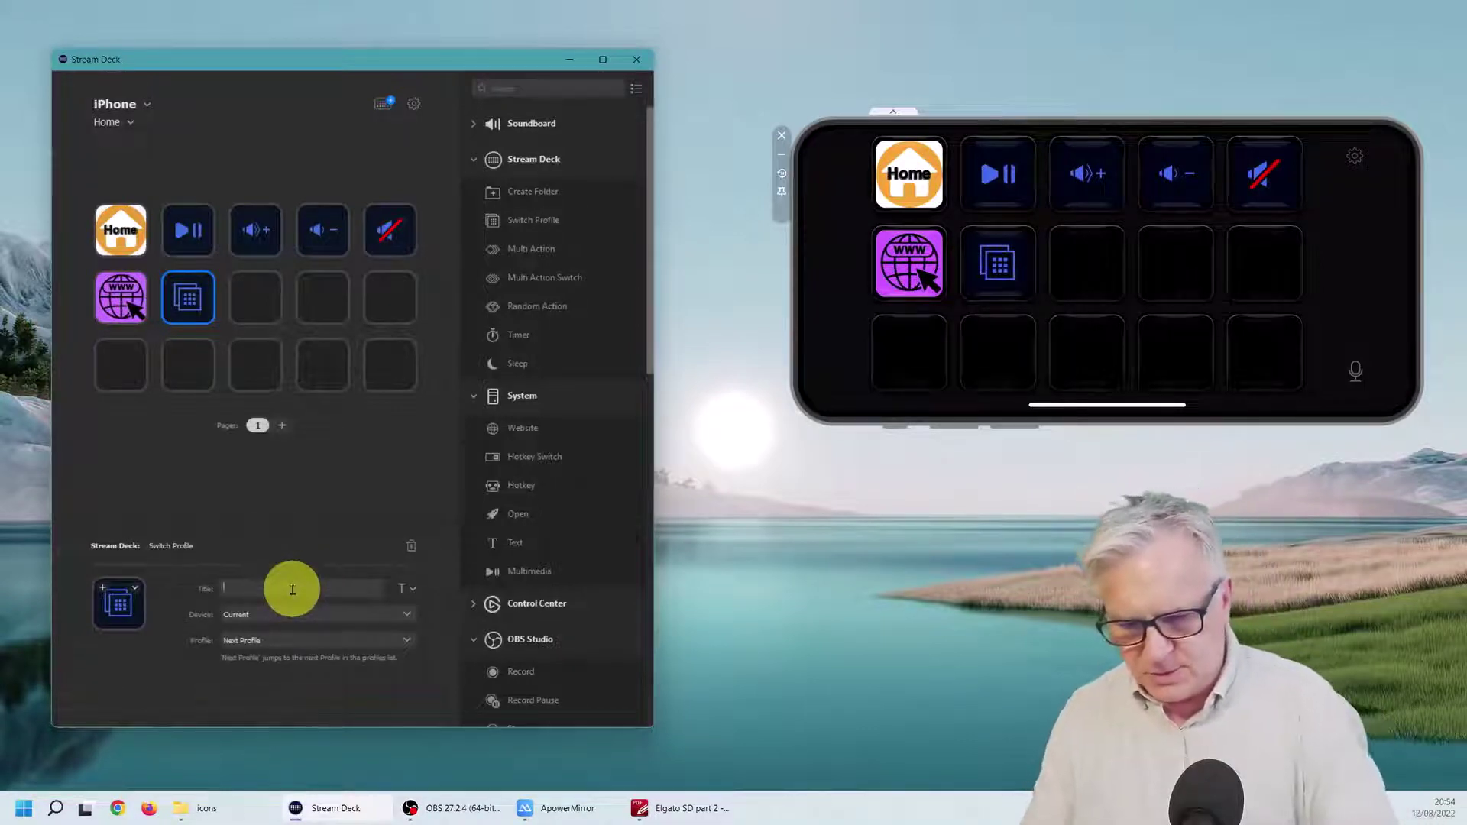
{"action": "type", "text": "Writ"}
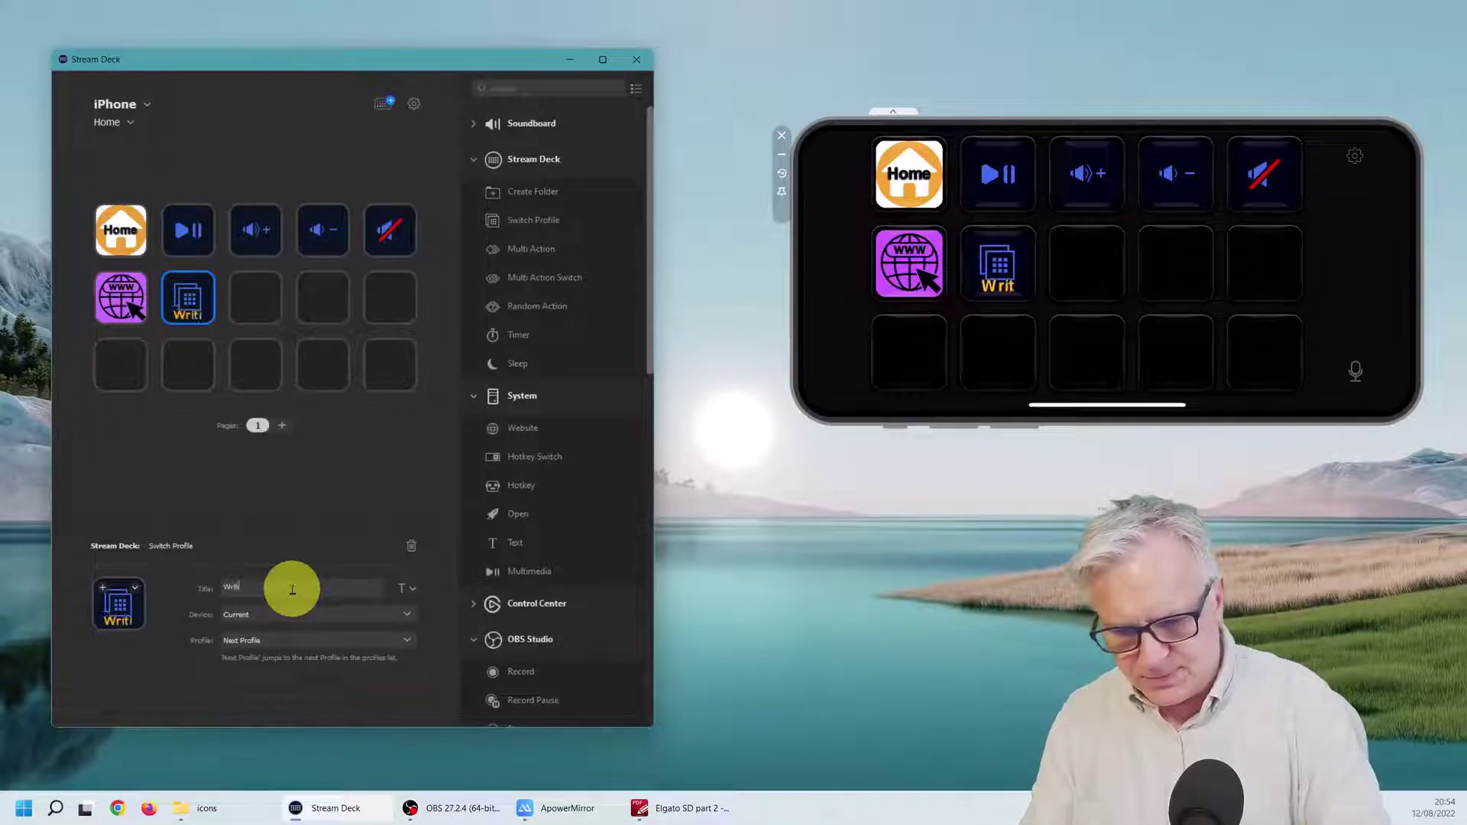
{"action": "type", "text": "ing"}
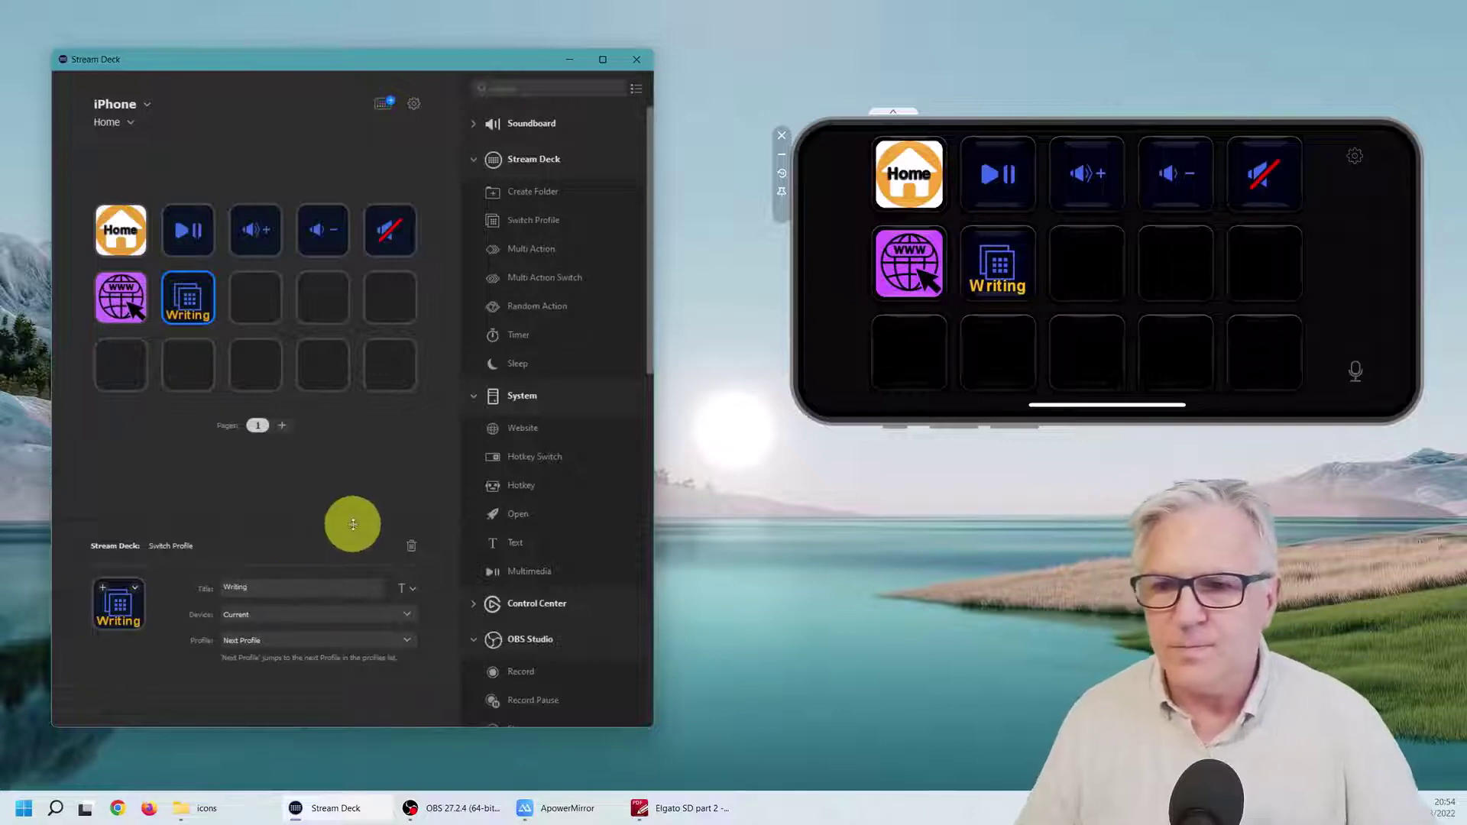
{"action": "left_click", "coordinate": [334, 479]}
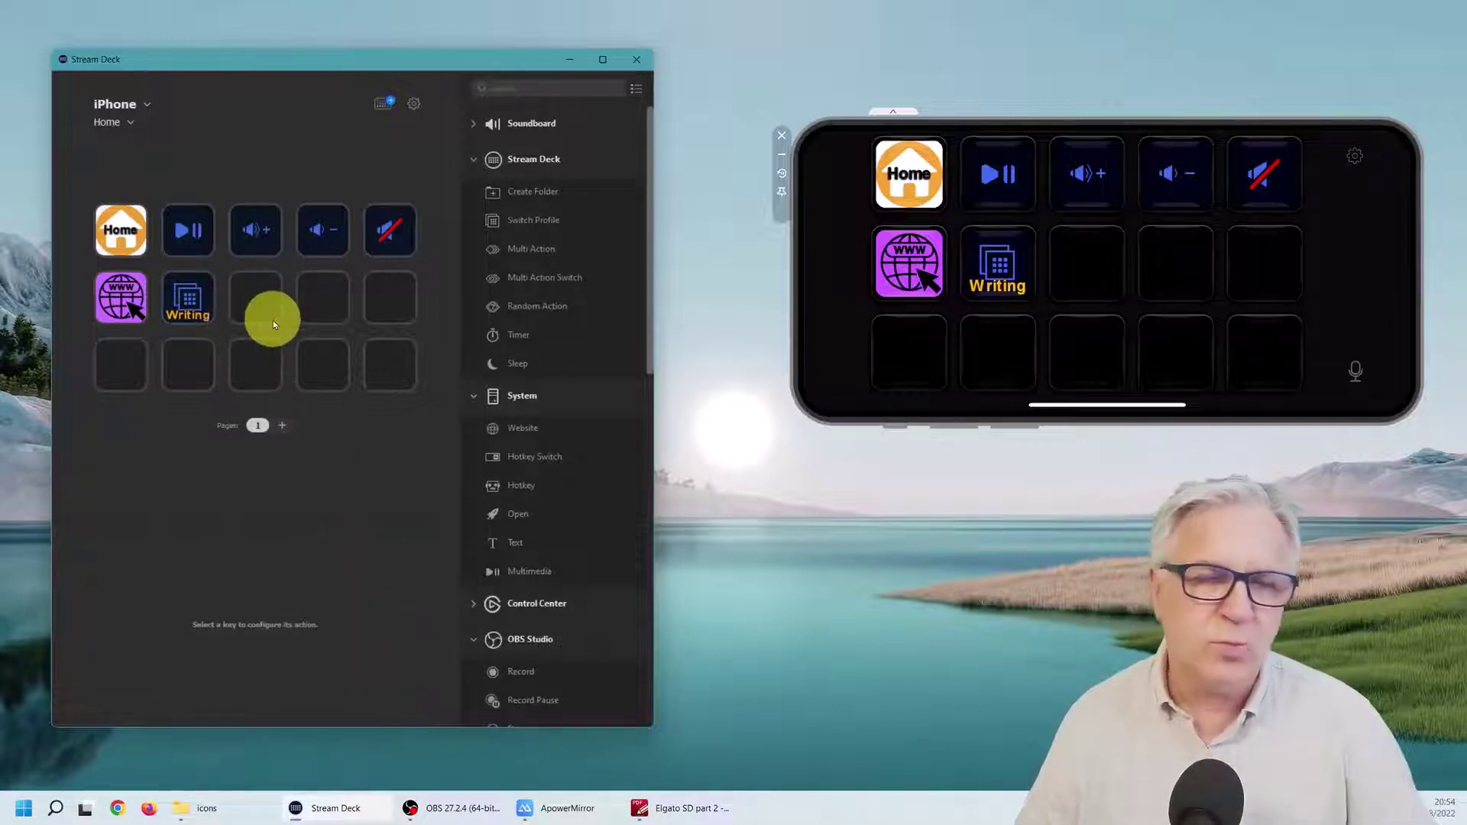
{"action": "left_click", "coordinate": [185, 303]}
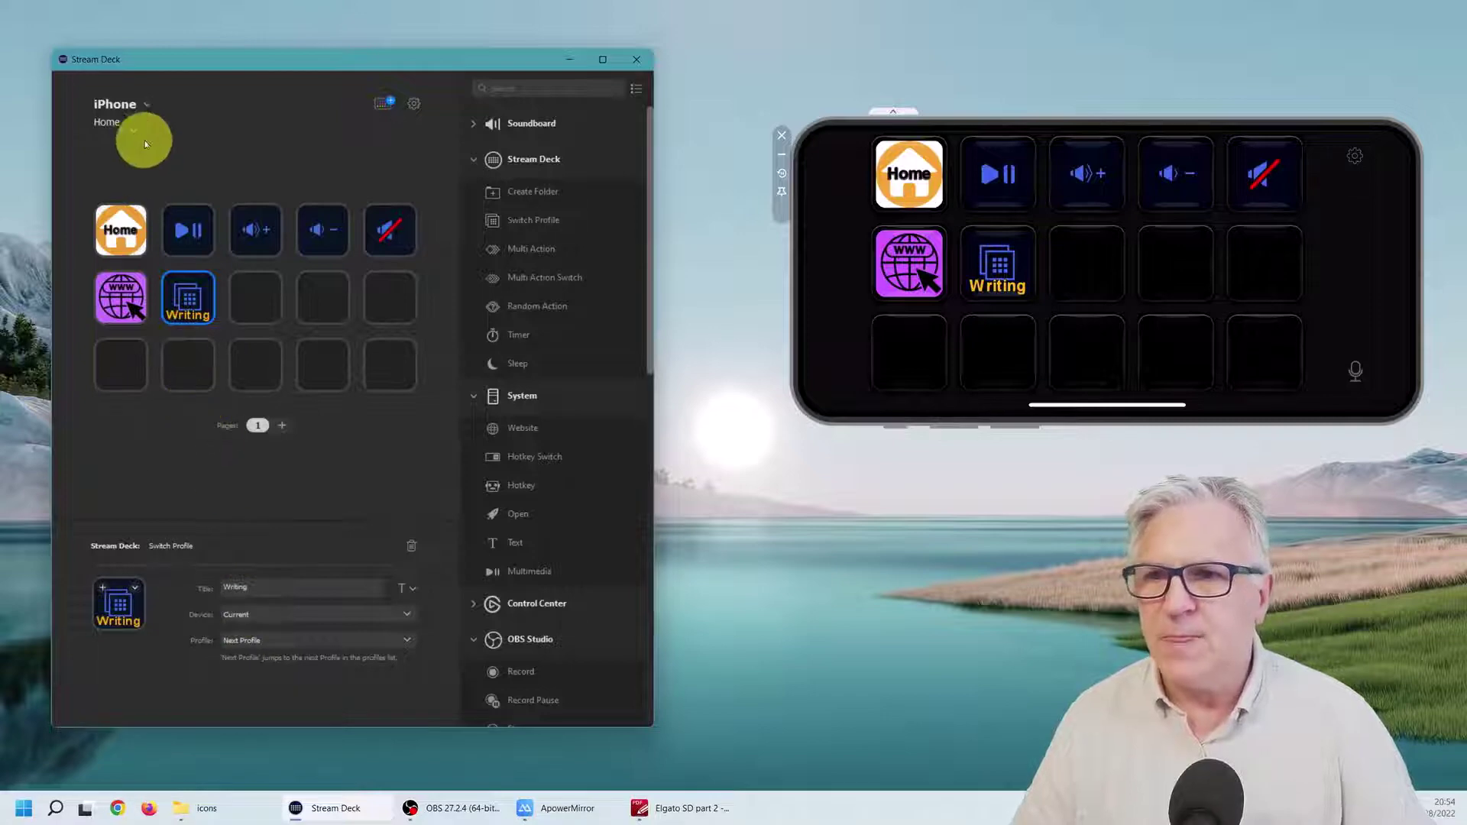
{"action": "left_click", "coordinate": [127, 122]}
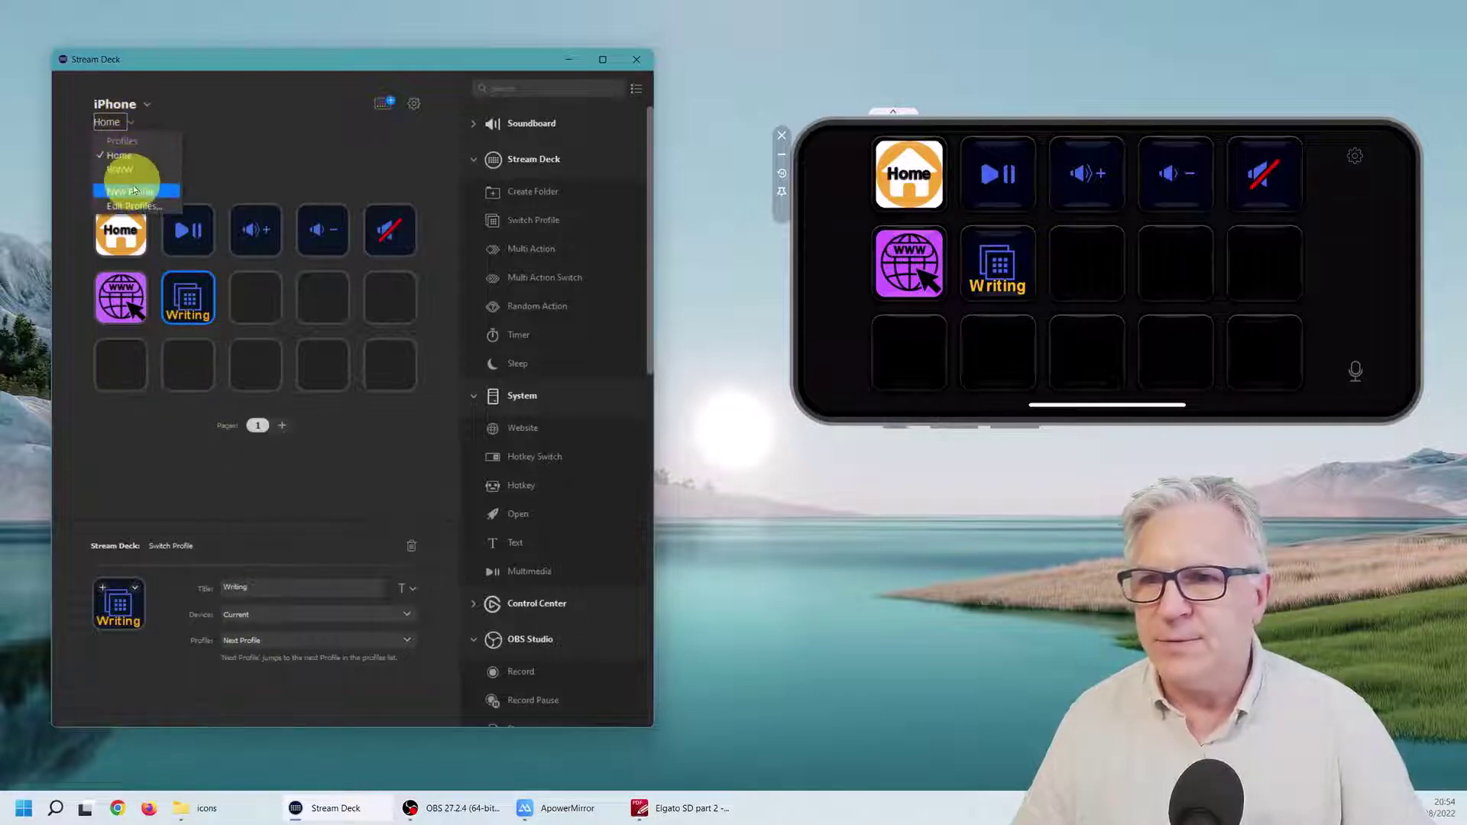
{"action": "left_click", "coordinate": [130, 206]}
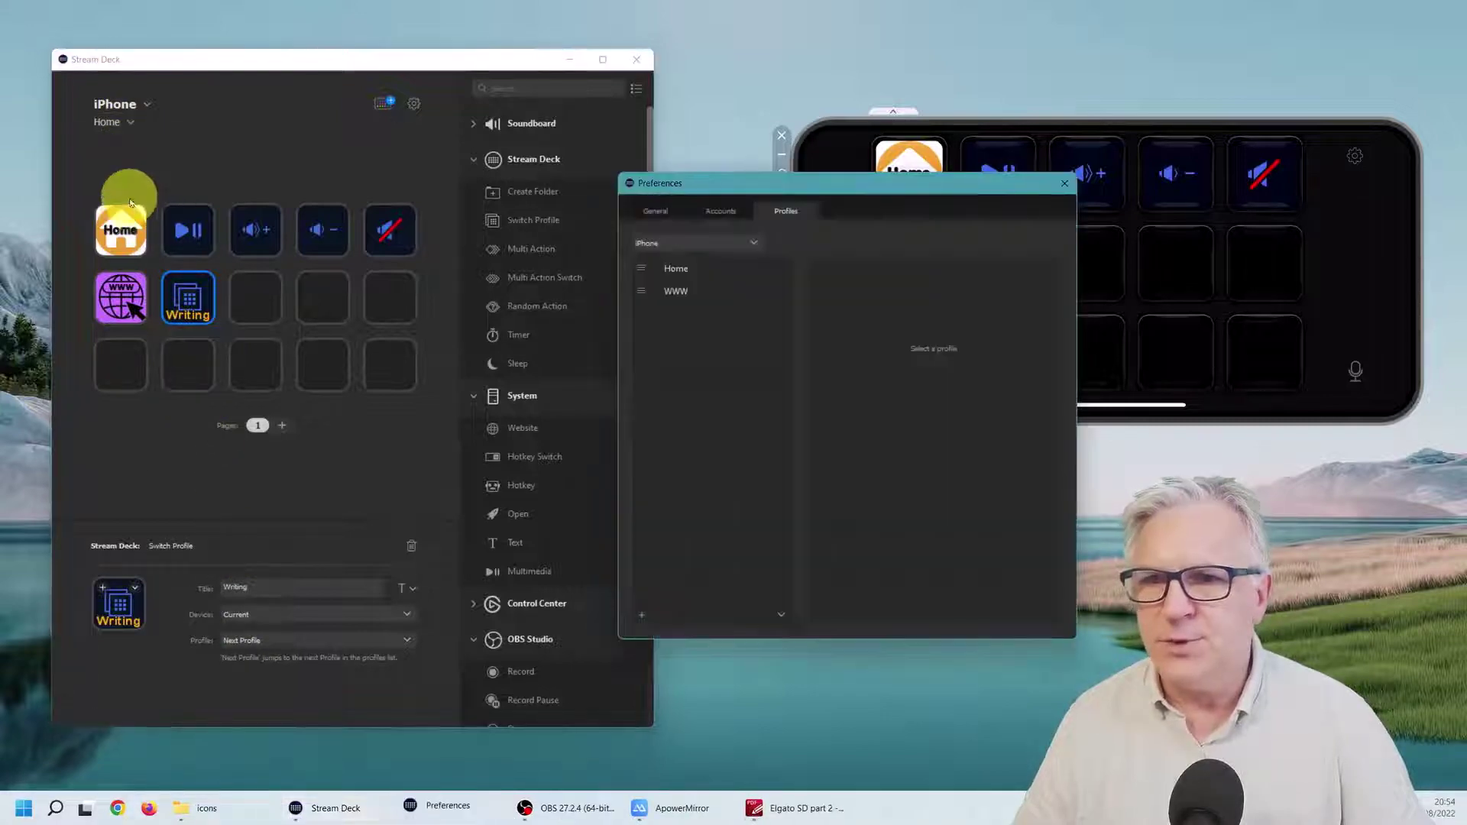
{"action": "left_click", "coordinate": [683, 295]}
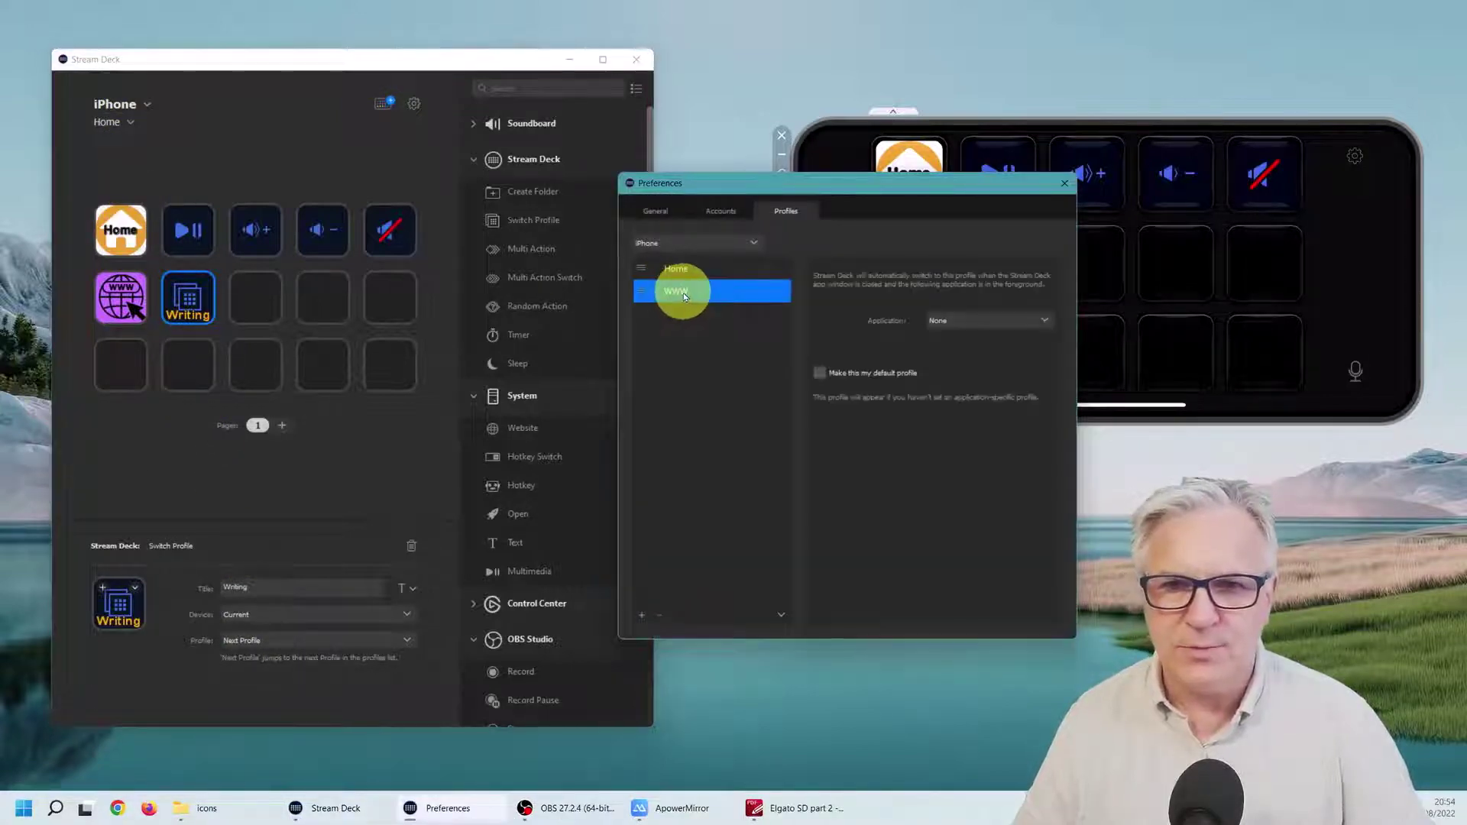
{"action": "left_click", "coordinate": [642, 616]}
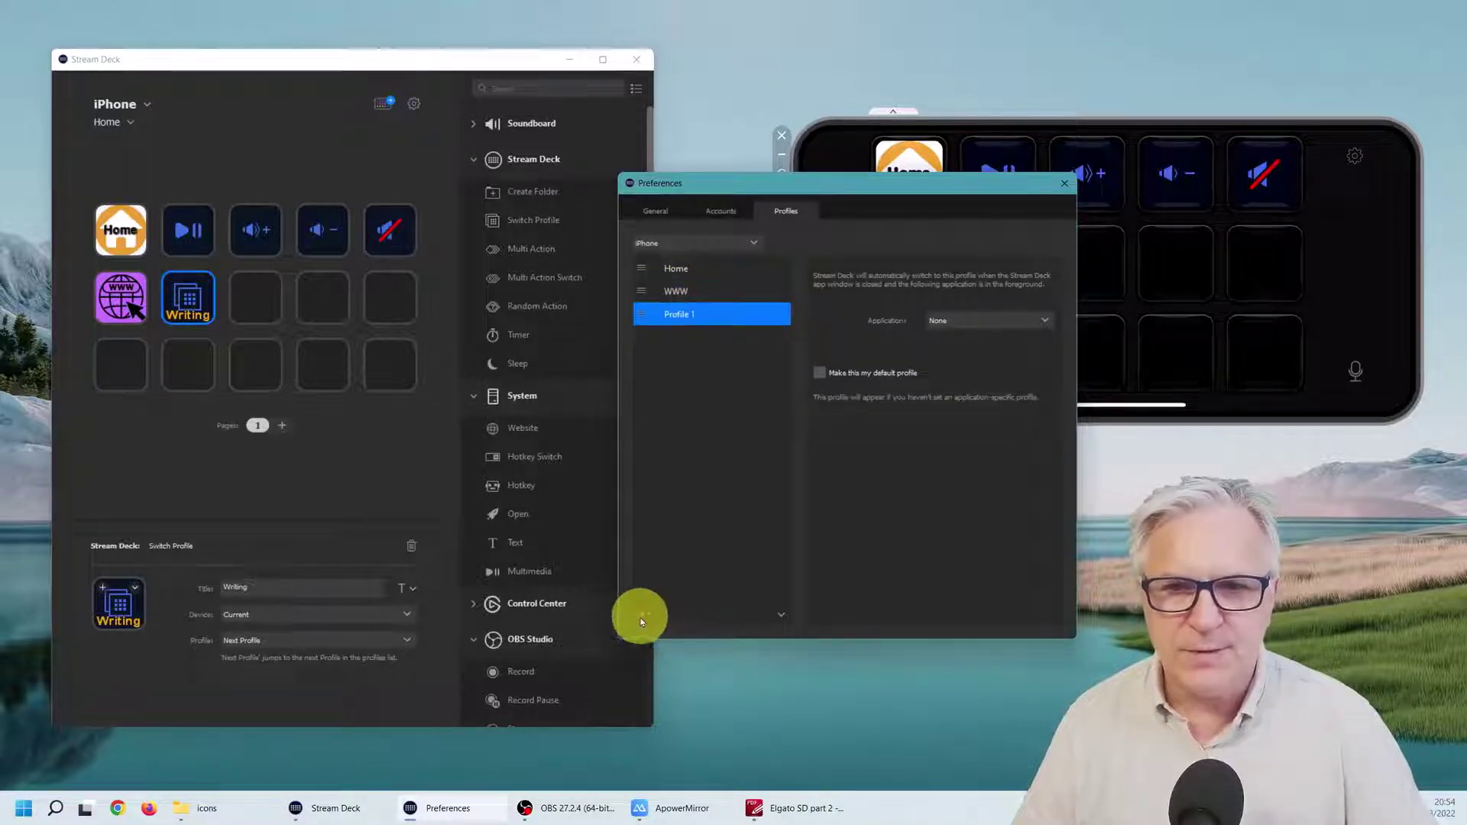
{"action": "left_click", "coordinate": [701, 355]}
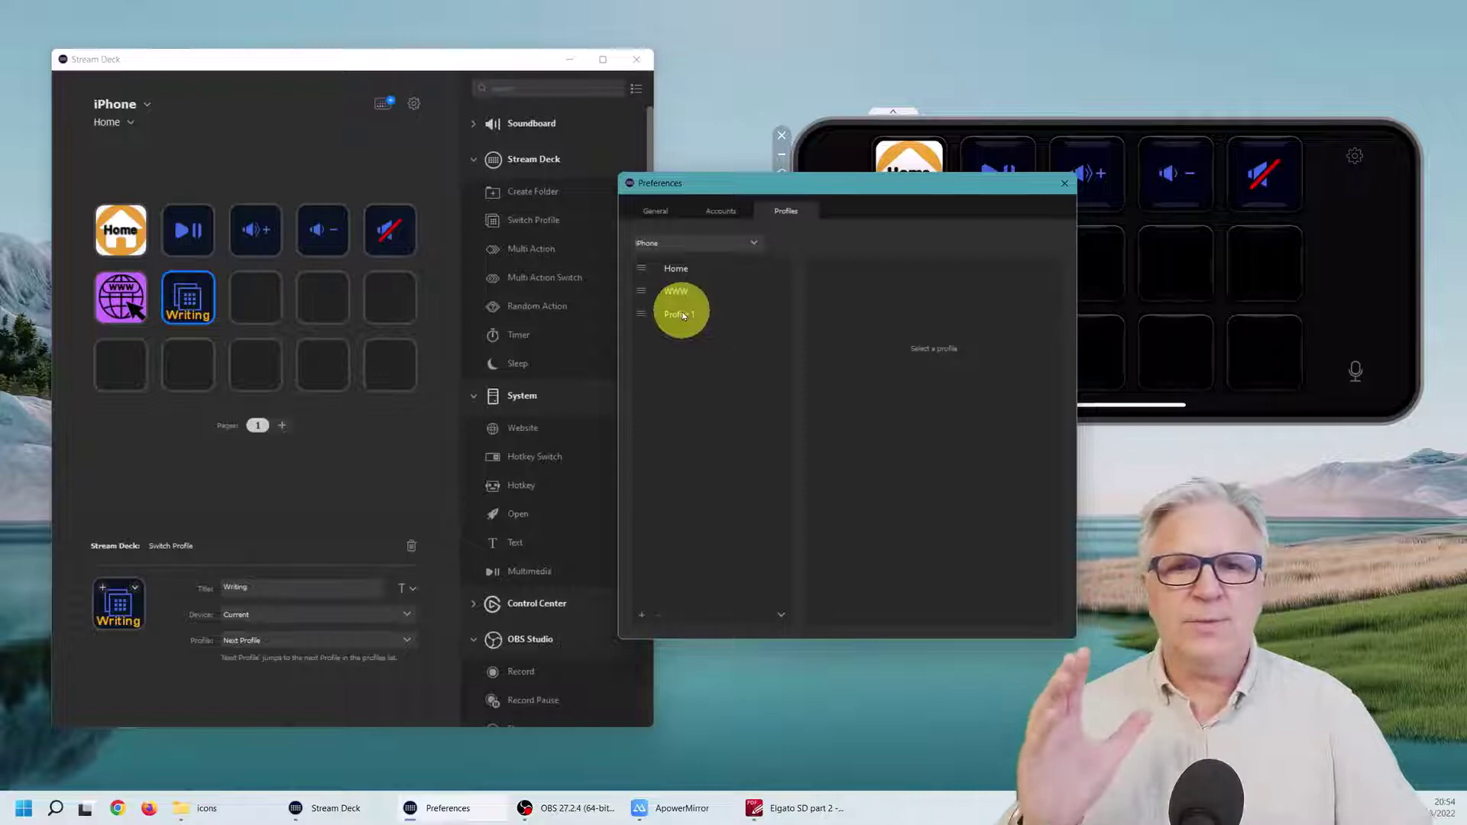
Rename Profile 1 to 'Writing'.
{"action": "left_click", "coordinate": [351, 642]}
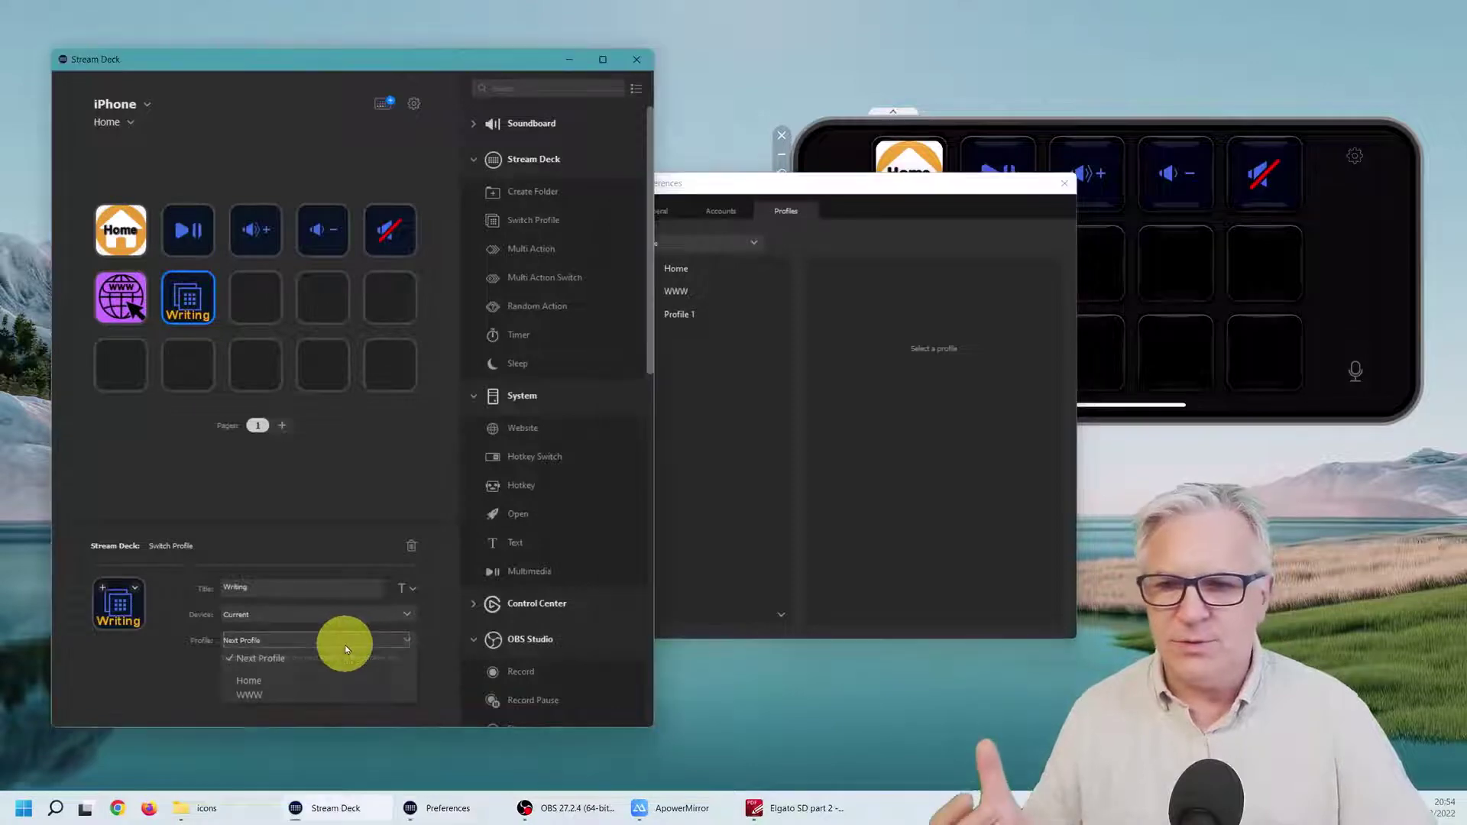
{"action": "left_click", "coordinate": [317, 366]}
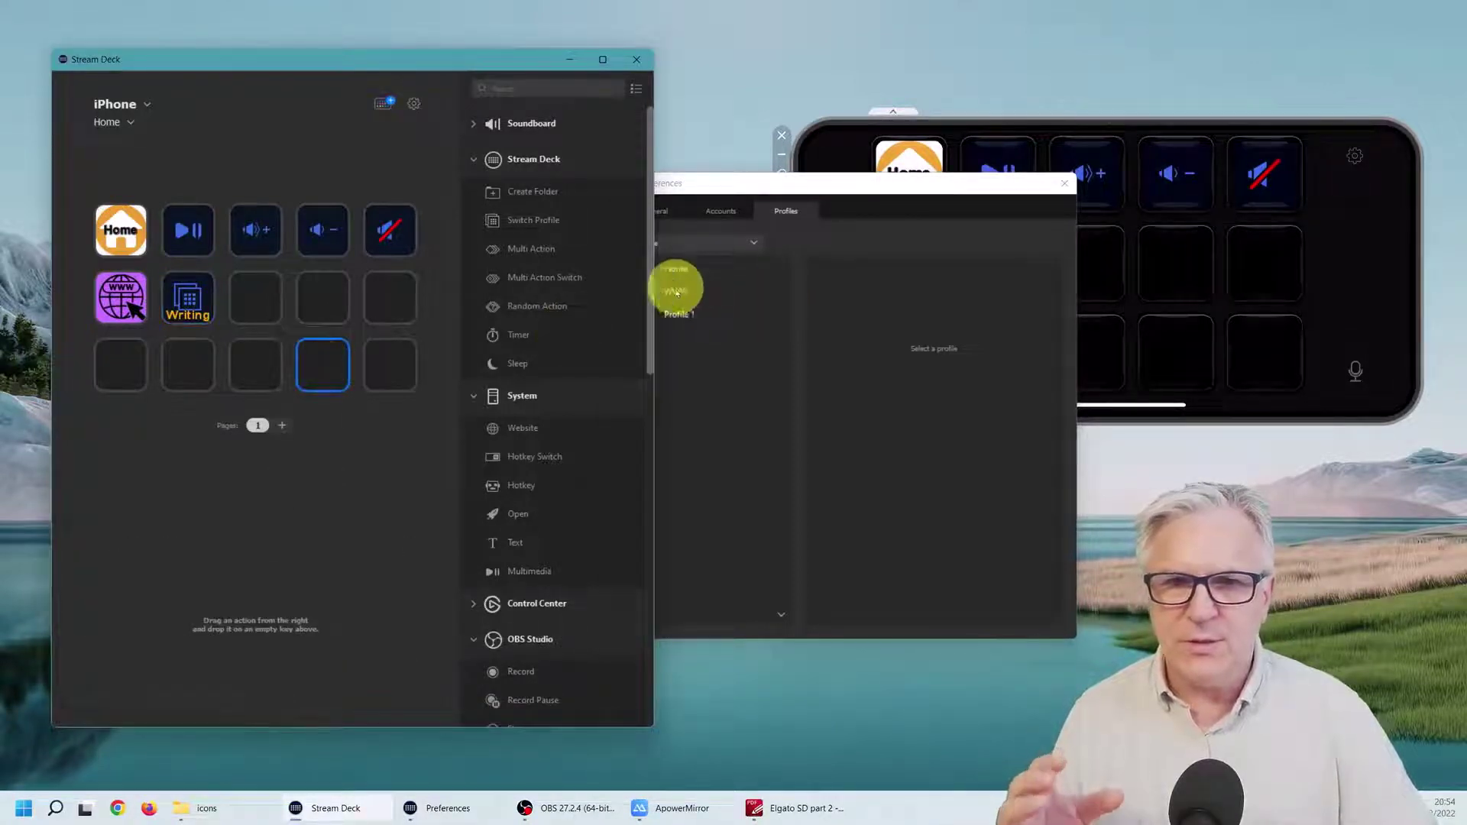
{"action": "left_click", "coordinate": [688, 315]}
{"action": "left_click", "coordinate": [688, 314]}
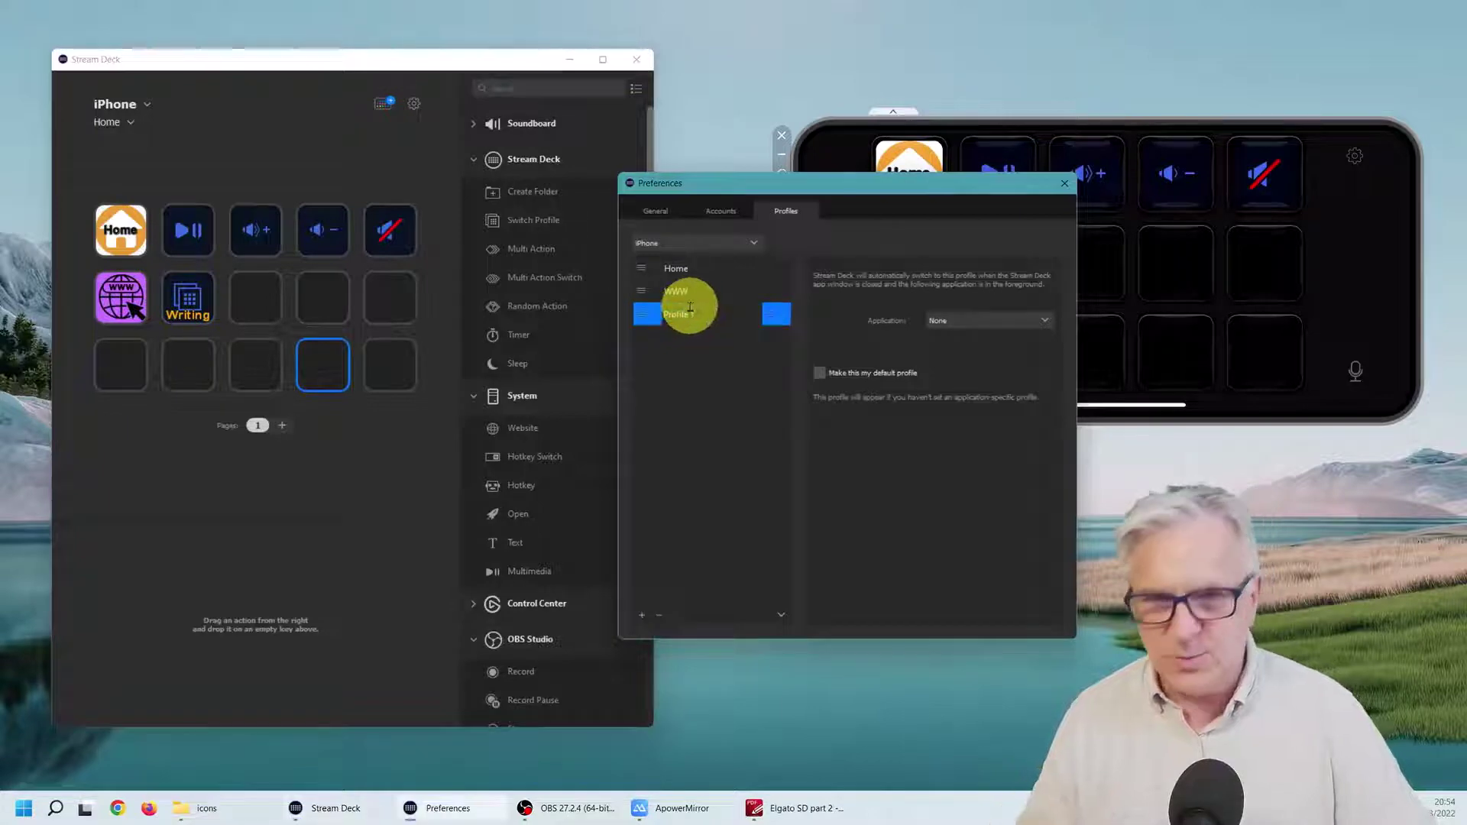
{"action": "left_click_drag", "start_coordinate": [698, 310], "coordinate": [632, 327]}
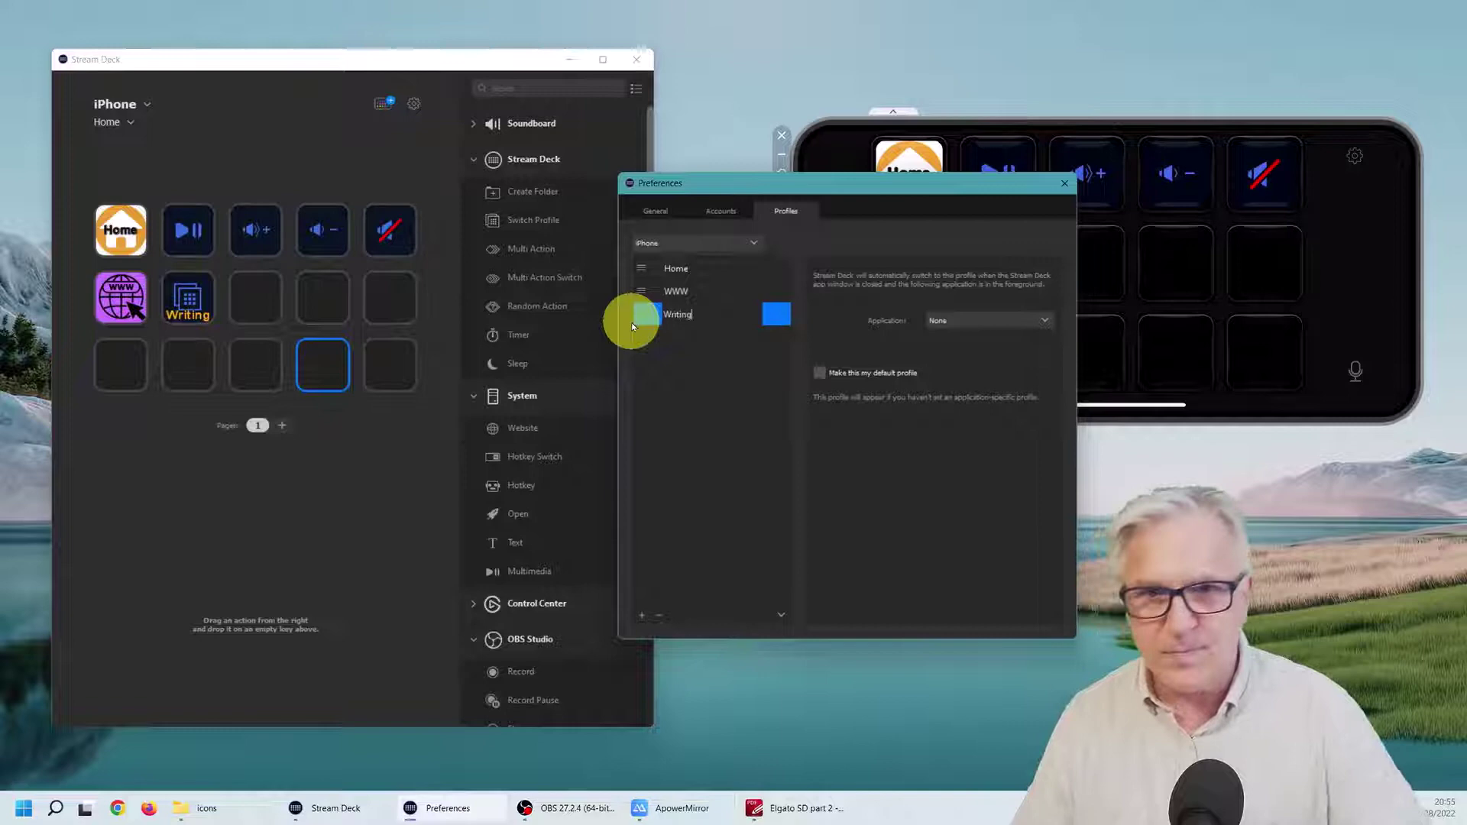
{"action": "left_click", "coordinate": [672, 383]}
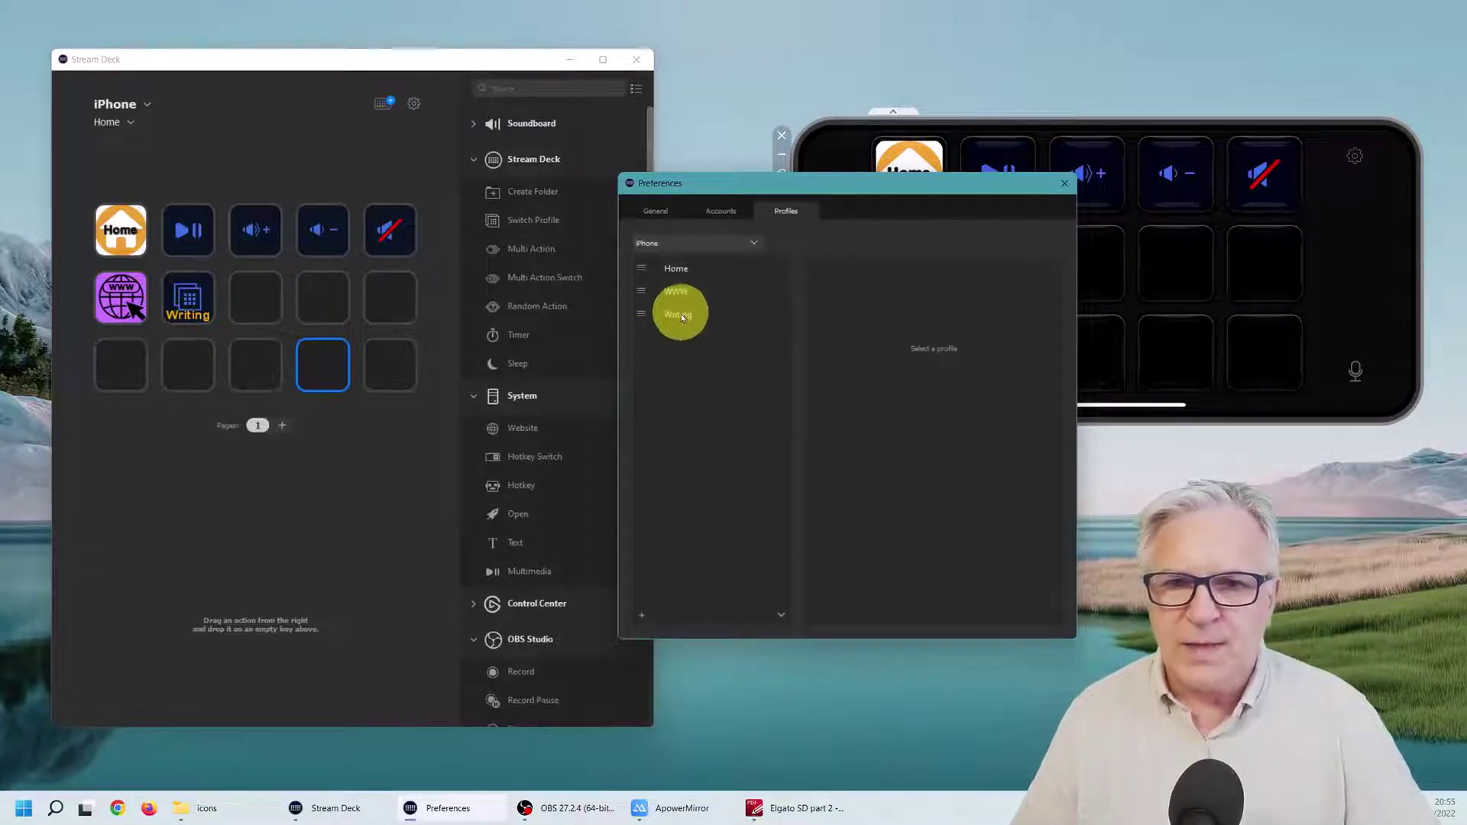
Set the Writing key's target profile to Writing, close Preferences, and test it on the phone.
{"action": "left_click", "coordinate": [256, 380]}
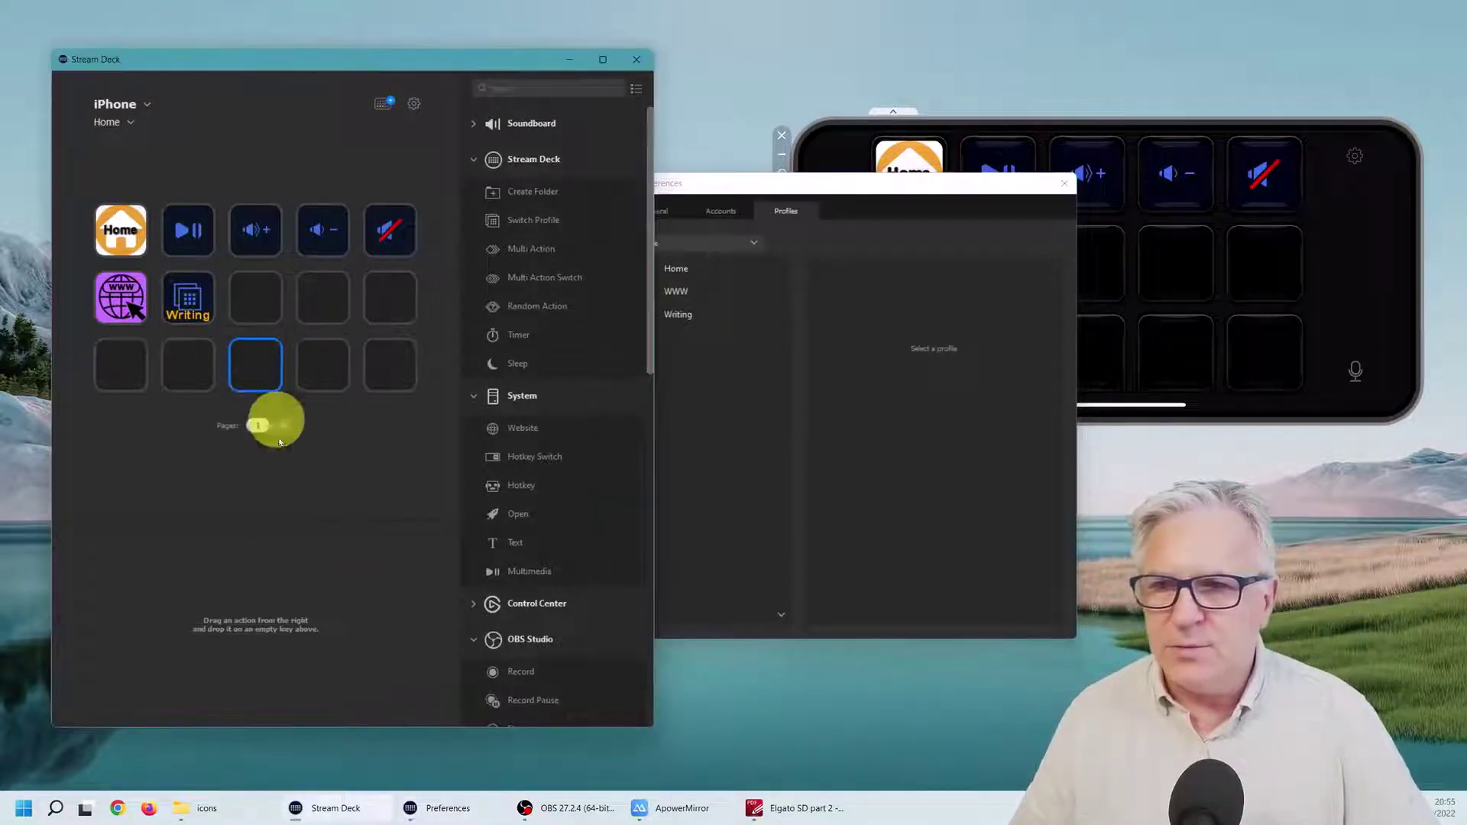
{"action": "left_click", "coordinate": [189, 299]}
{"action": "left_click", "coordinate": [272, 640]}
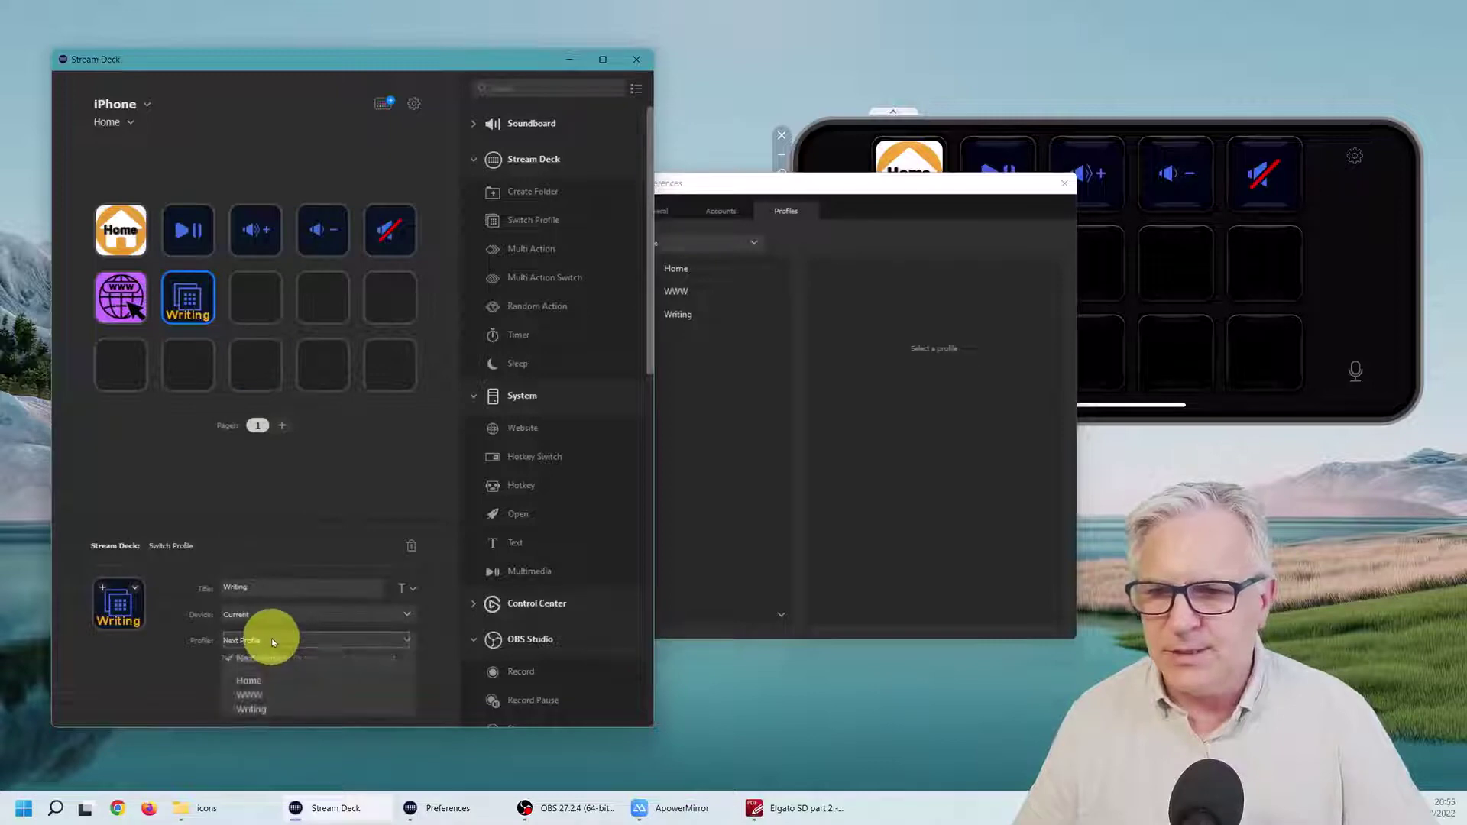
{"action": "left_click", "coordinate": [278, 713]}
{"action": "left_click", "coordinate": [301, 460]}
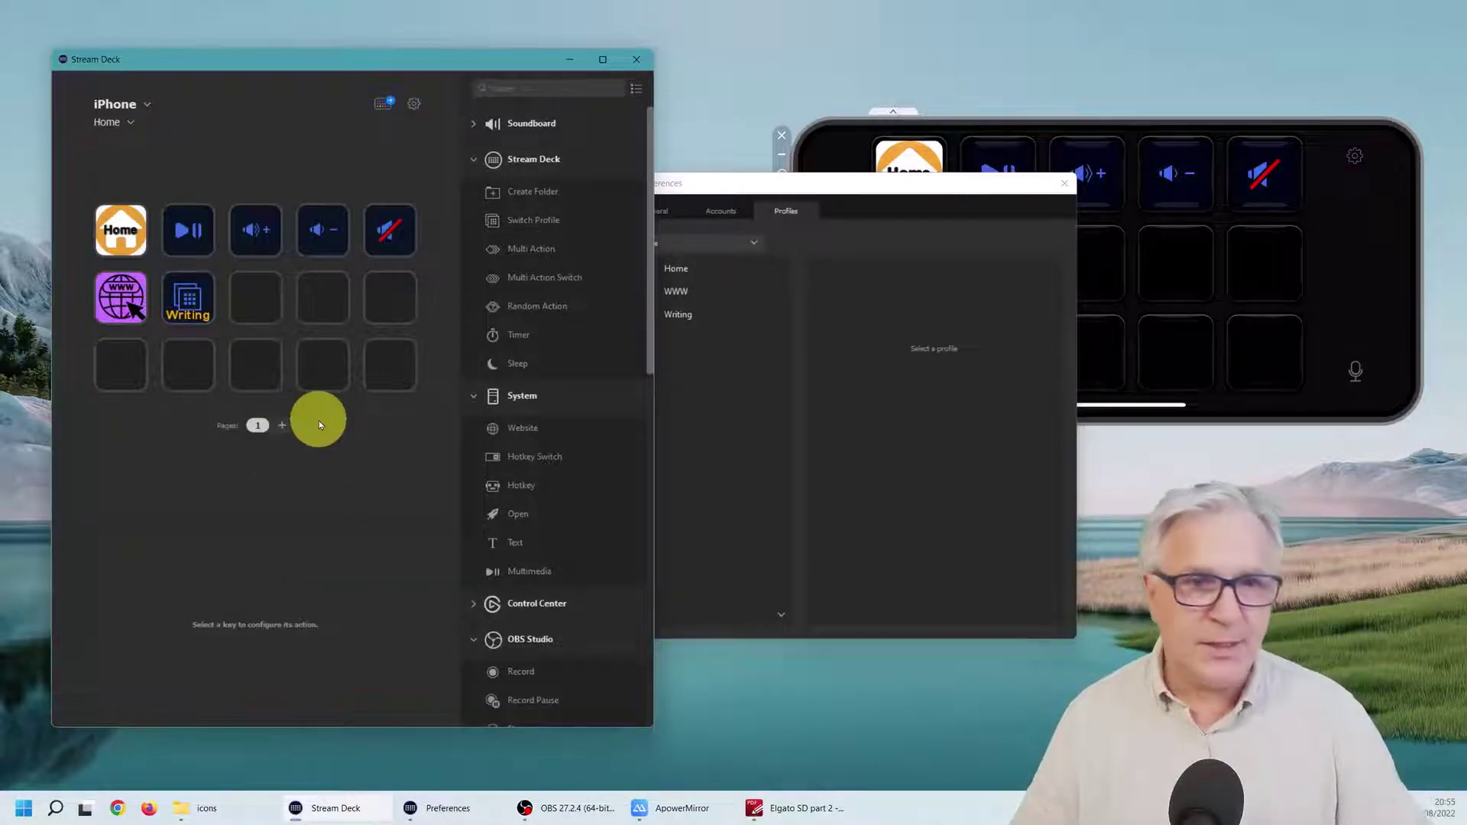
{"action": "left_click", "coordinate": [1063, 183]}
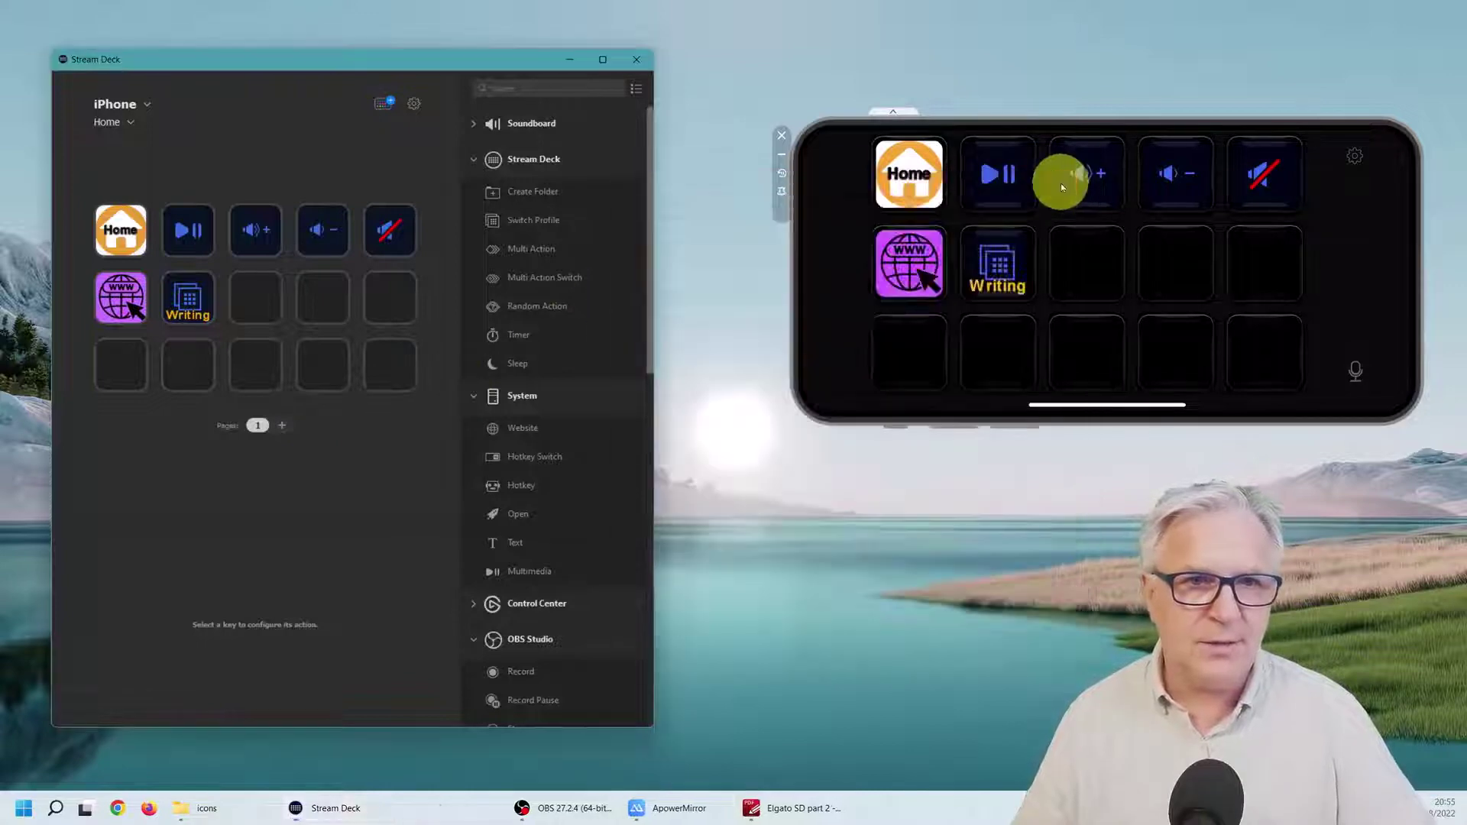
{"action": "left_click", "coordinate": [957, 248]}
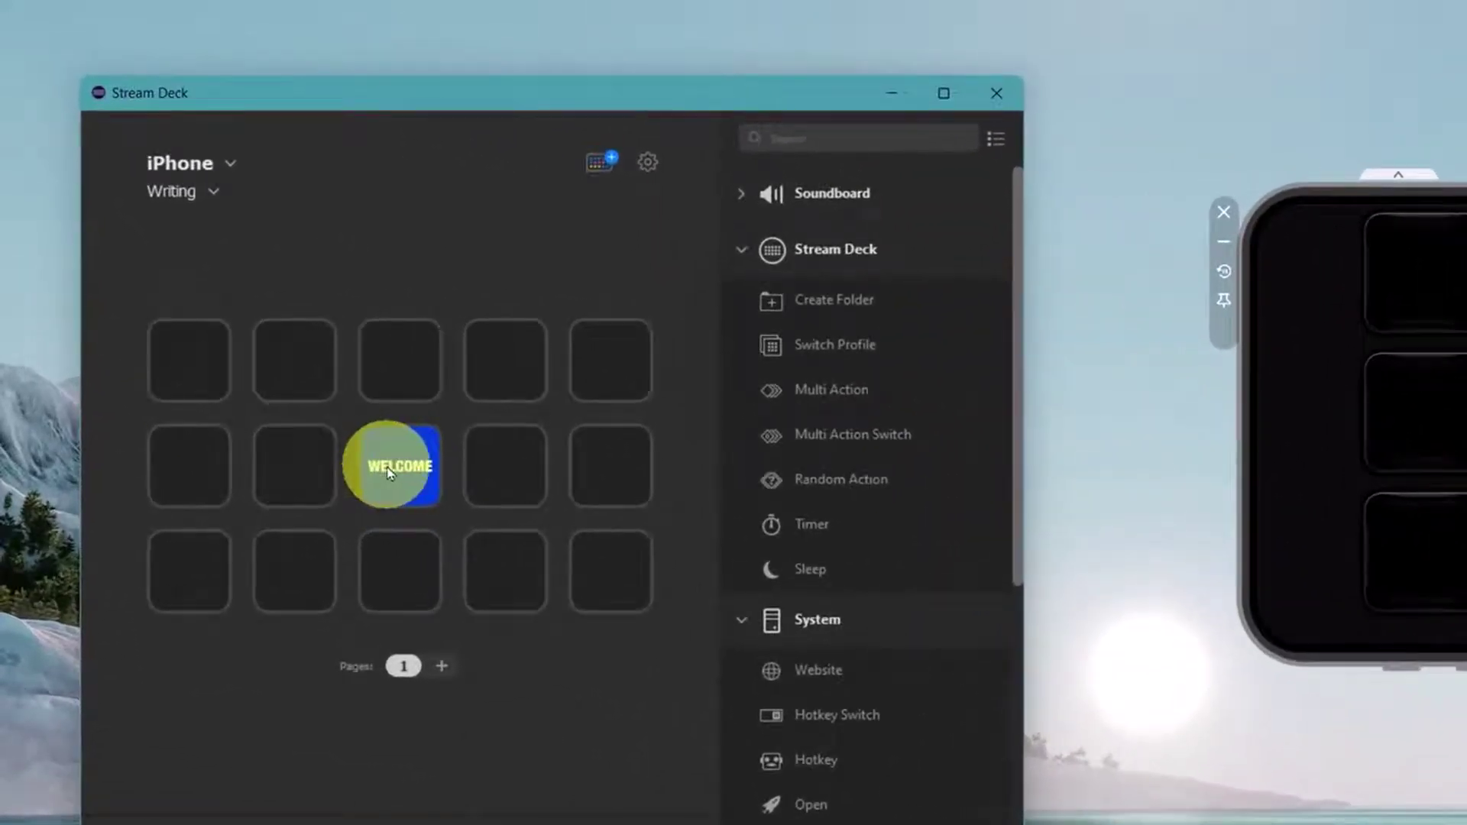
Delete the WELCOME key from the Writing profile.
{"action": "right_click", "coordinate": [269, 322]}
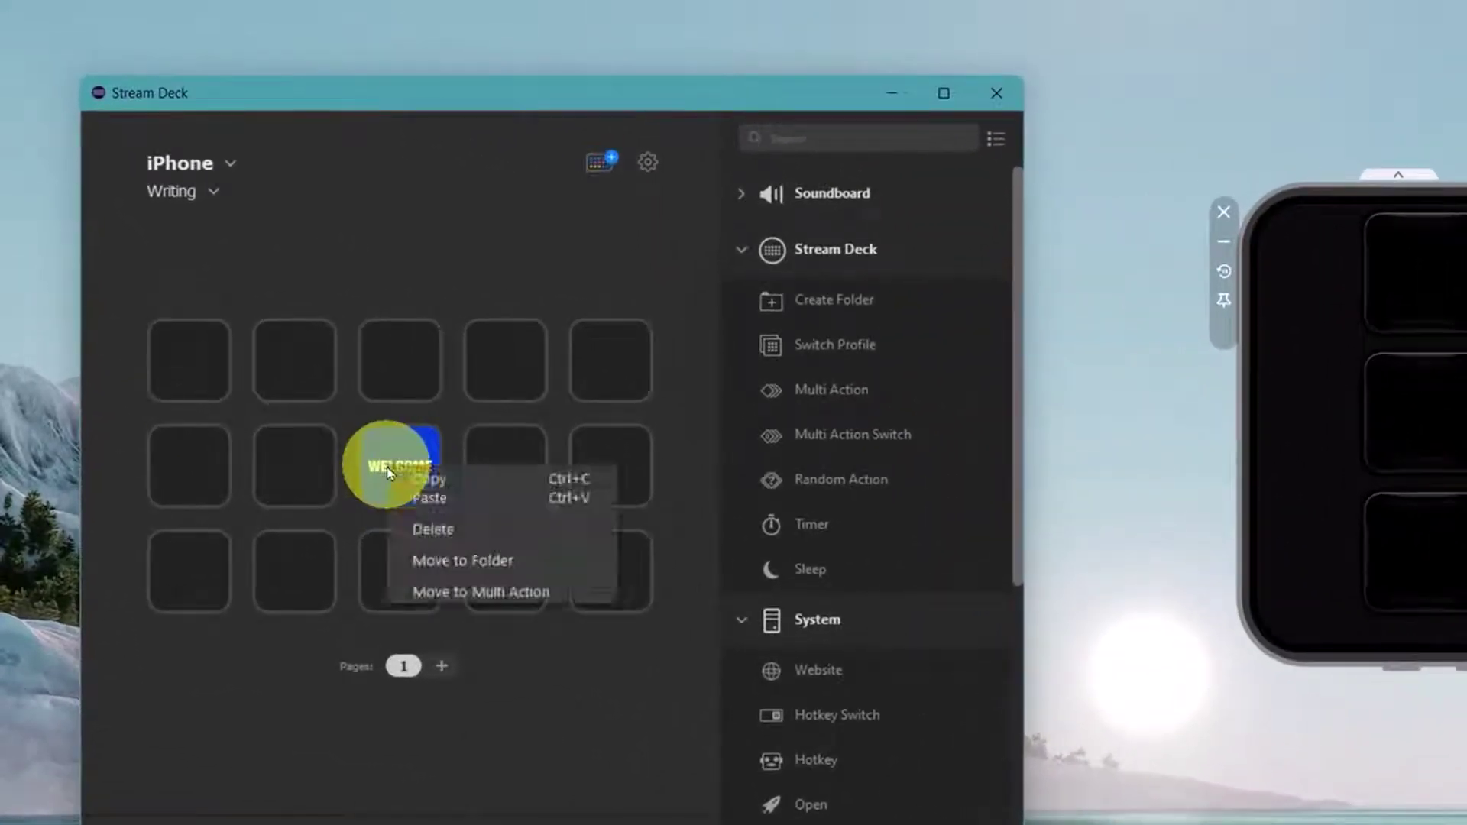
{"action": "left_click", "coordinate": [432, 529]}
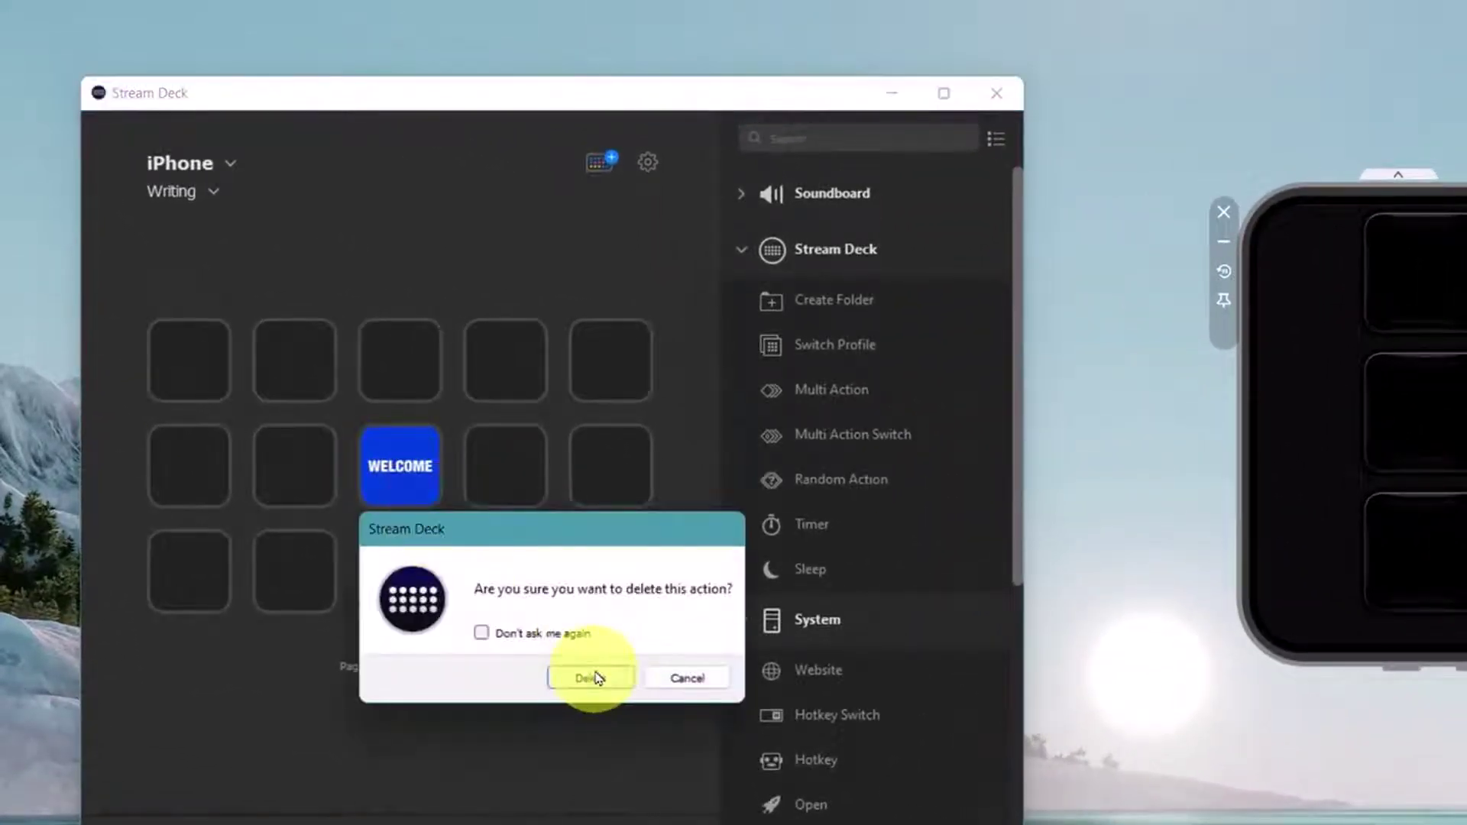
{"action": "left_click", "coordinate": [589, 678]}
Copy the Return key from the WWW profile.
{"action": "left_click", "coordinate": [183, 193]}
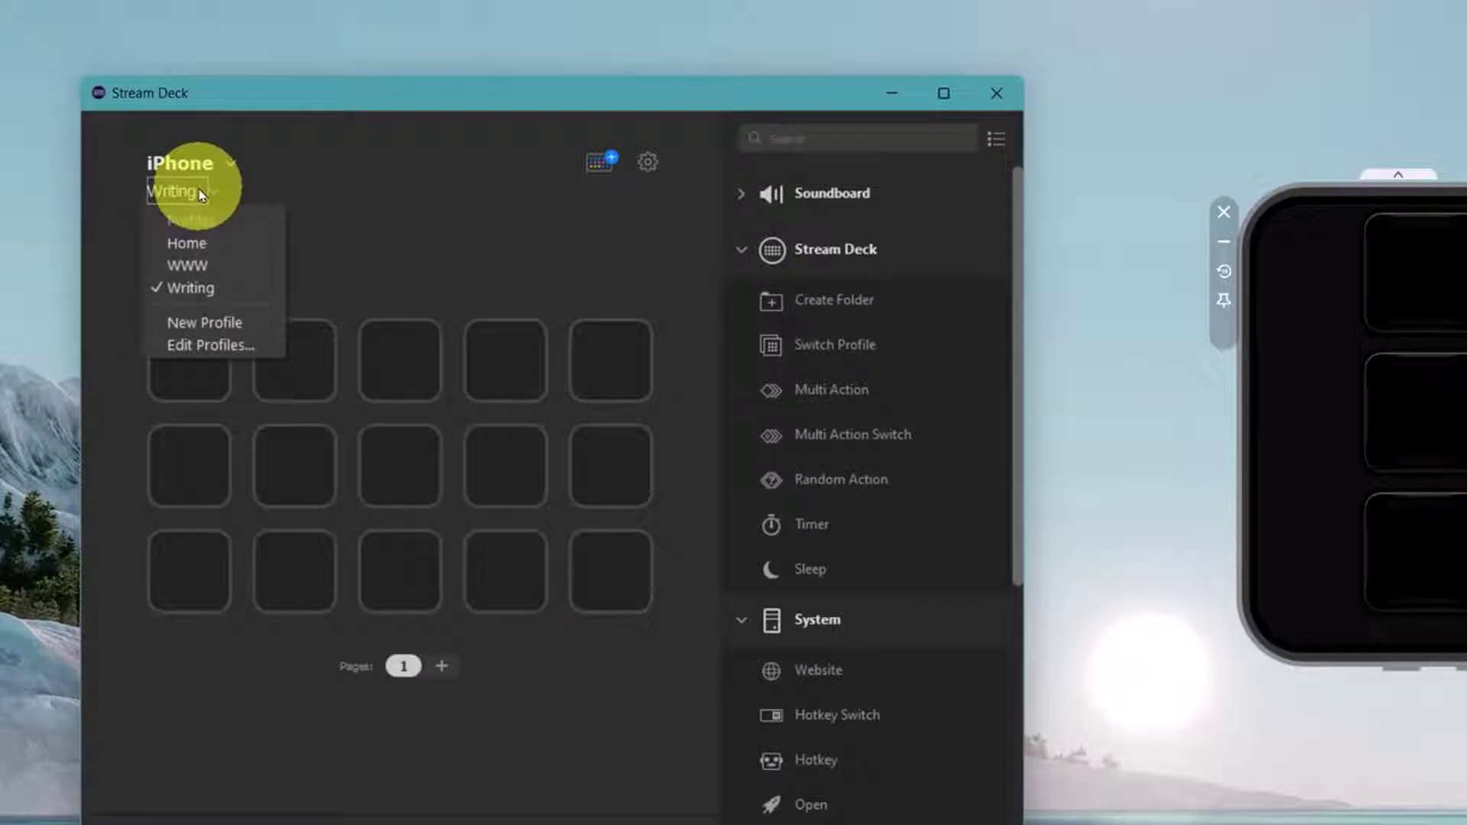
{"action": "left_click", "coordinate": [193, 265]}
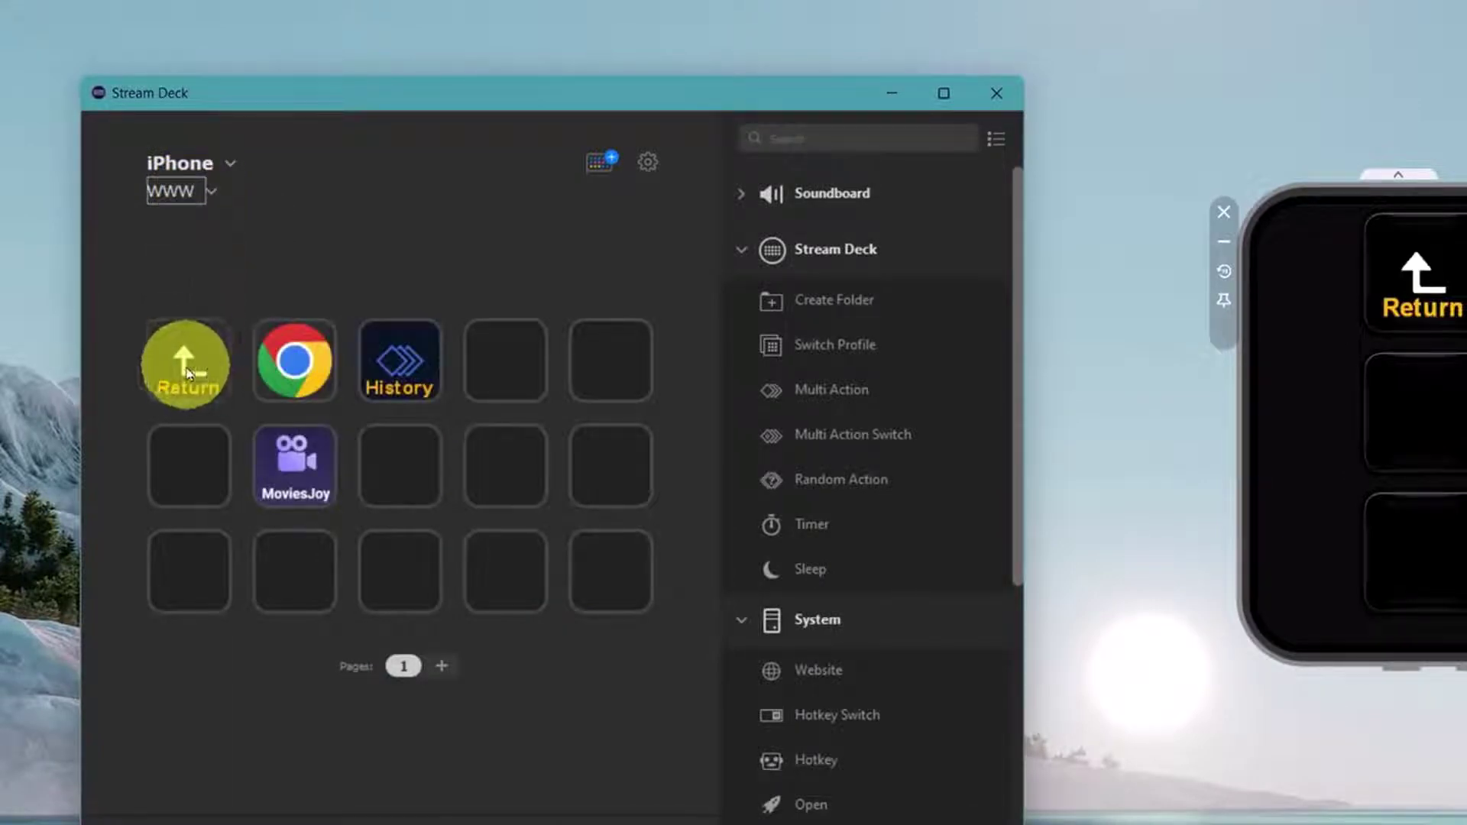
{"action": "left_click", "coordinate": [189, 373]}
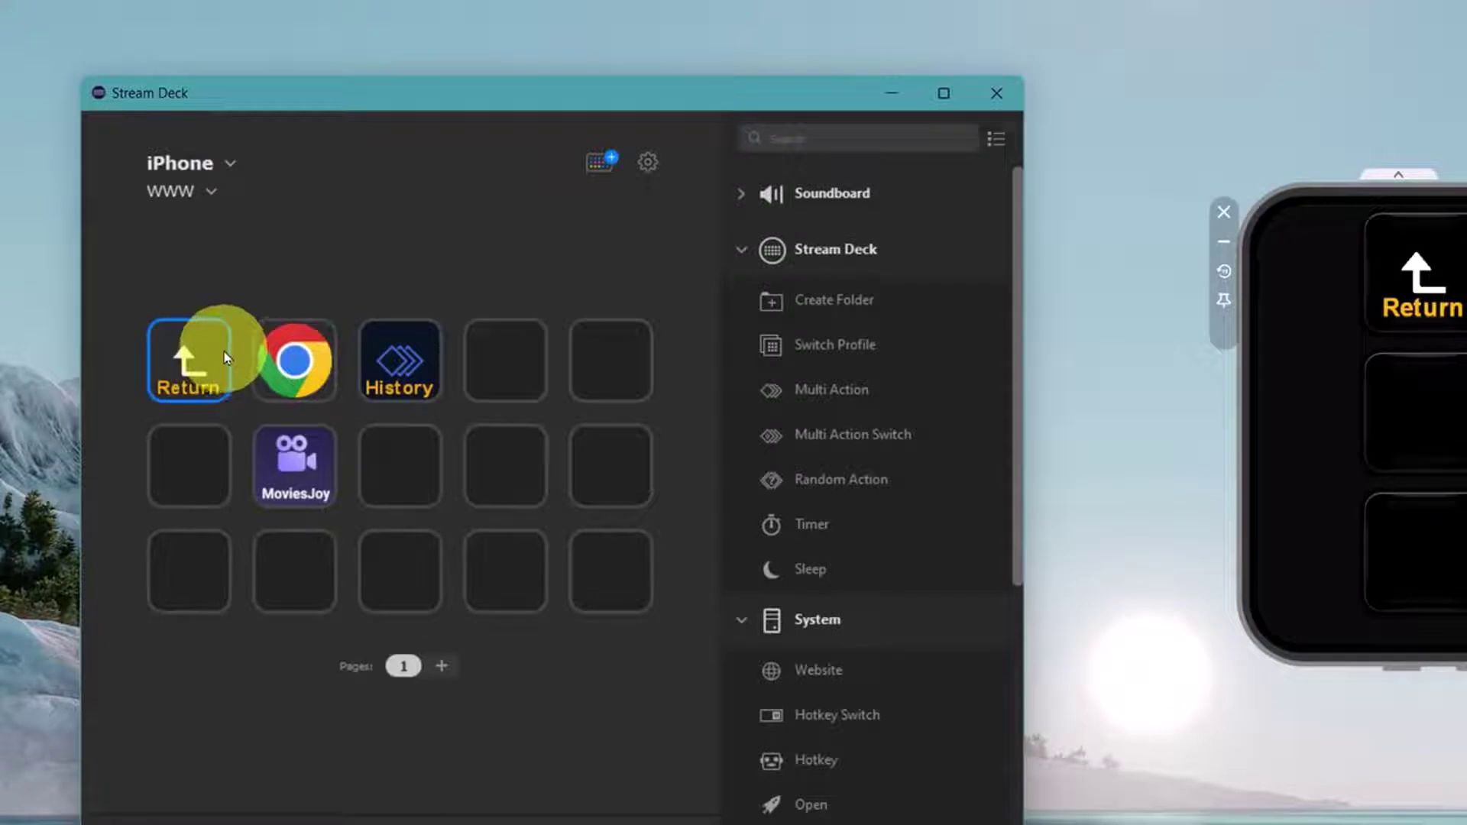
{"action": "right_click", "coordinate": [226, 357]}
{"action": "left_click", "coordinate": [232, 365]}
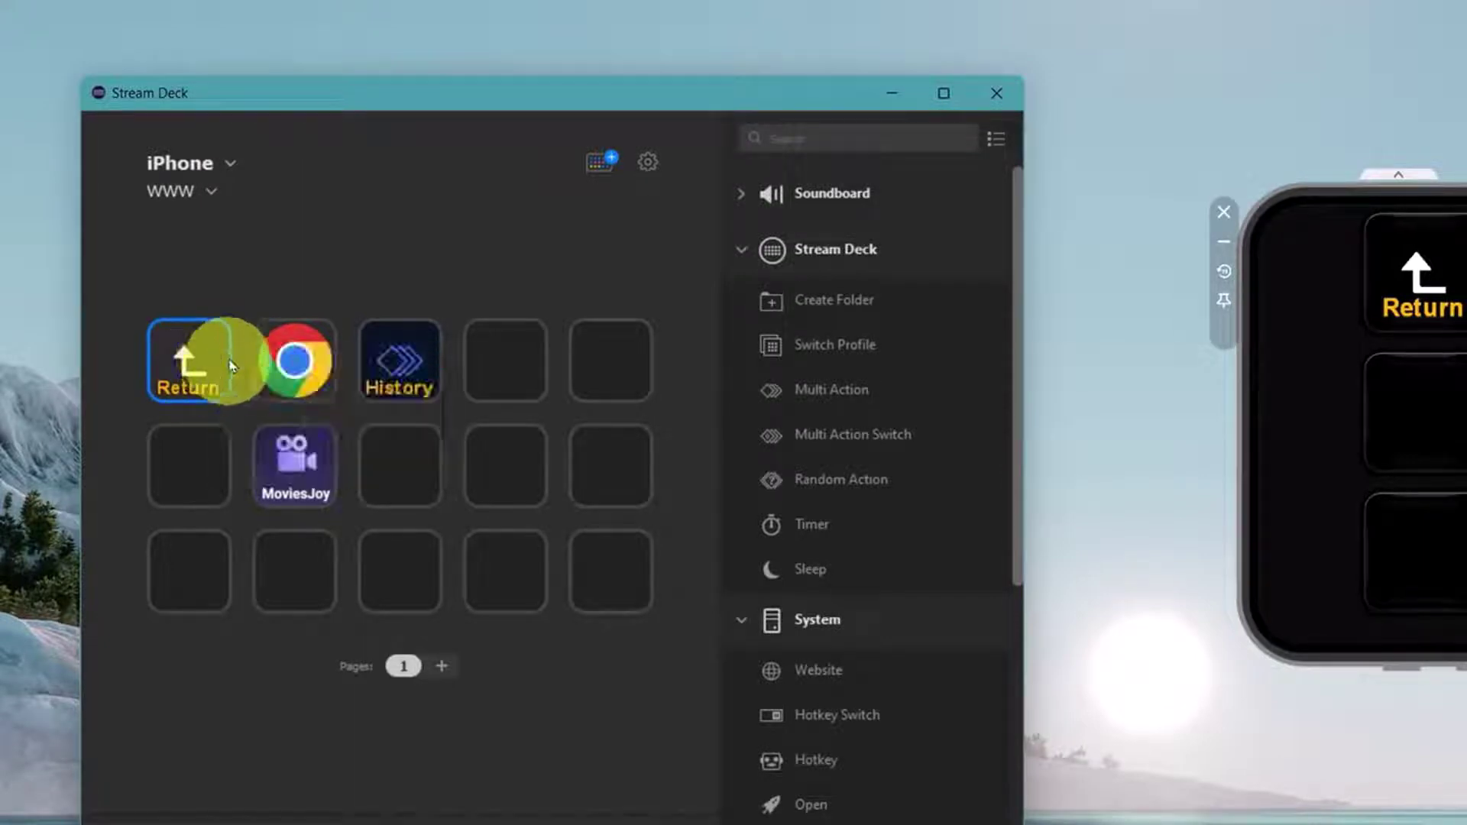
Paste the Return key into the first slot of the Writing profile.
{"action": "left_click", "coordinate": [196, 194]}
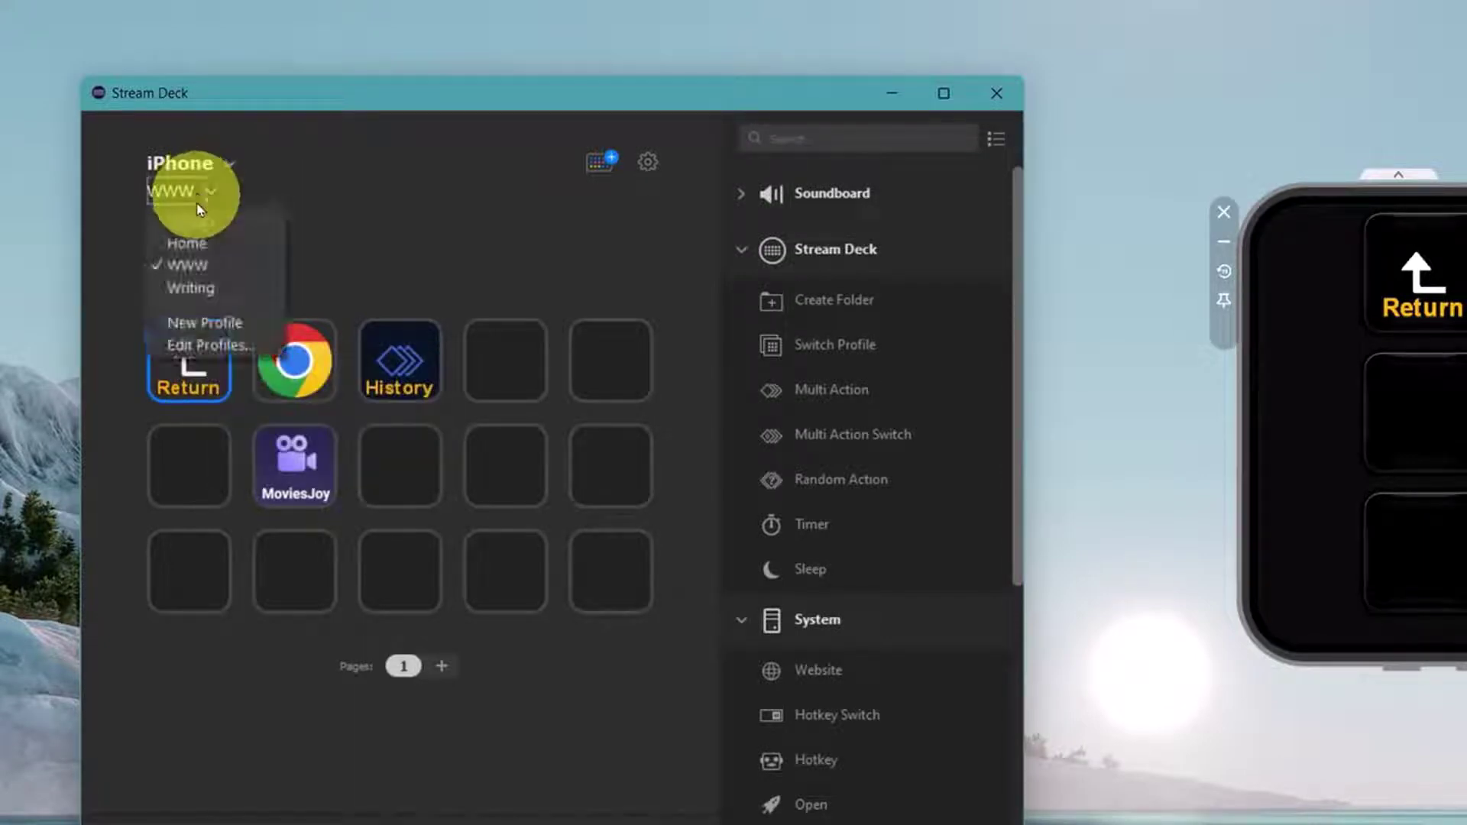
{"action": "left_click", "coordinate": [197, 289]}
{"action": "left_click", "coordinate": [187, 360]}
{"action": "right_click", "coordinate": [186, 360]}
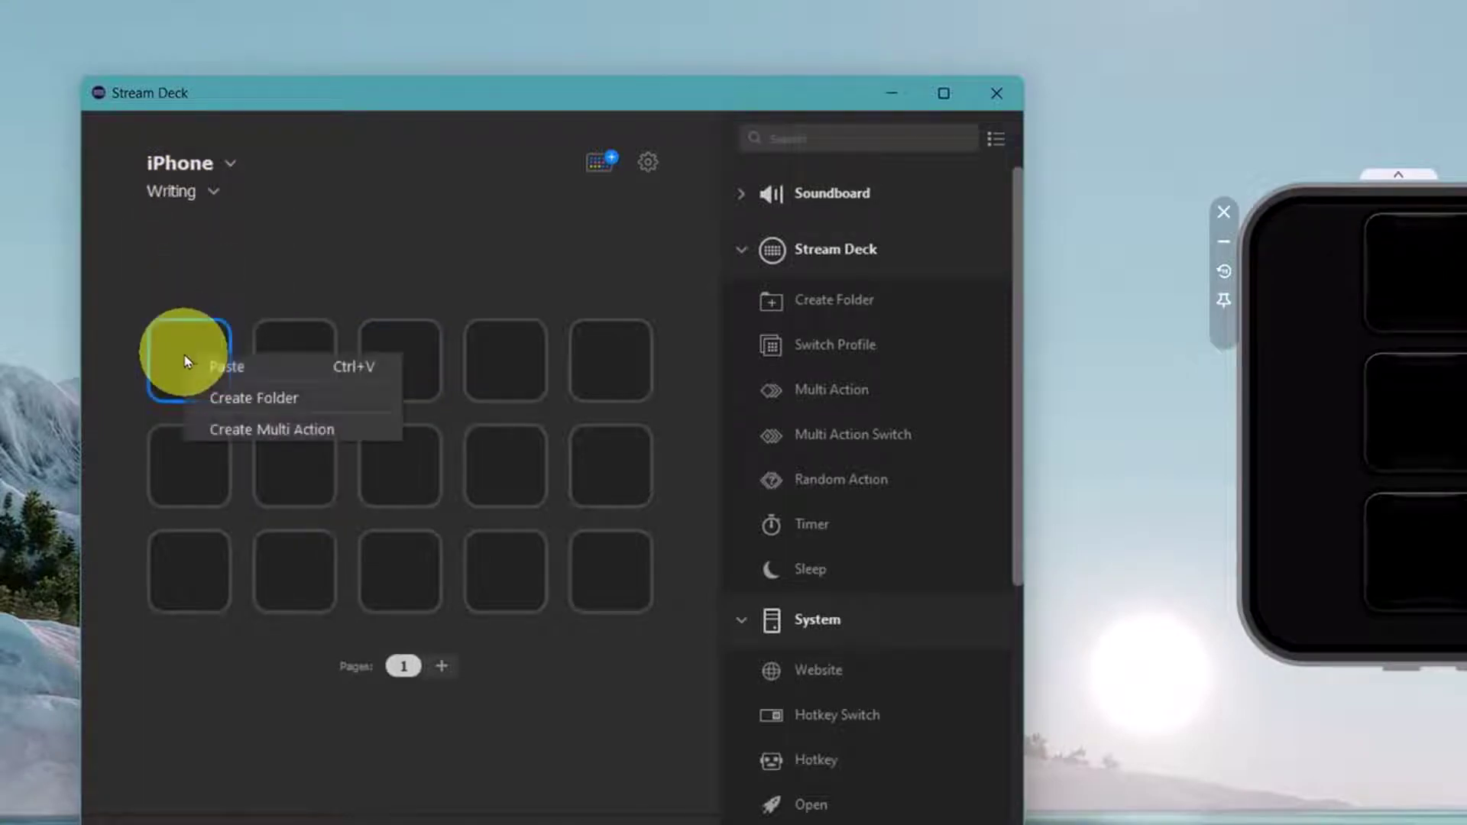
{"action": "left_click", "coordinate": [190, 366]}
{"action": "left_click", "coordinate": [274, 245]}
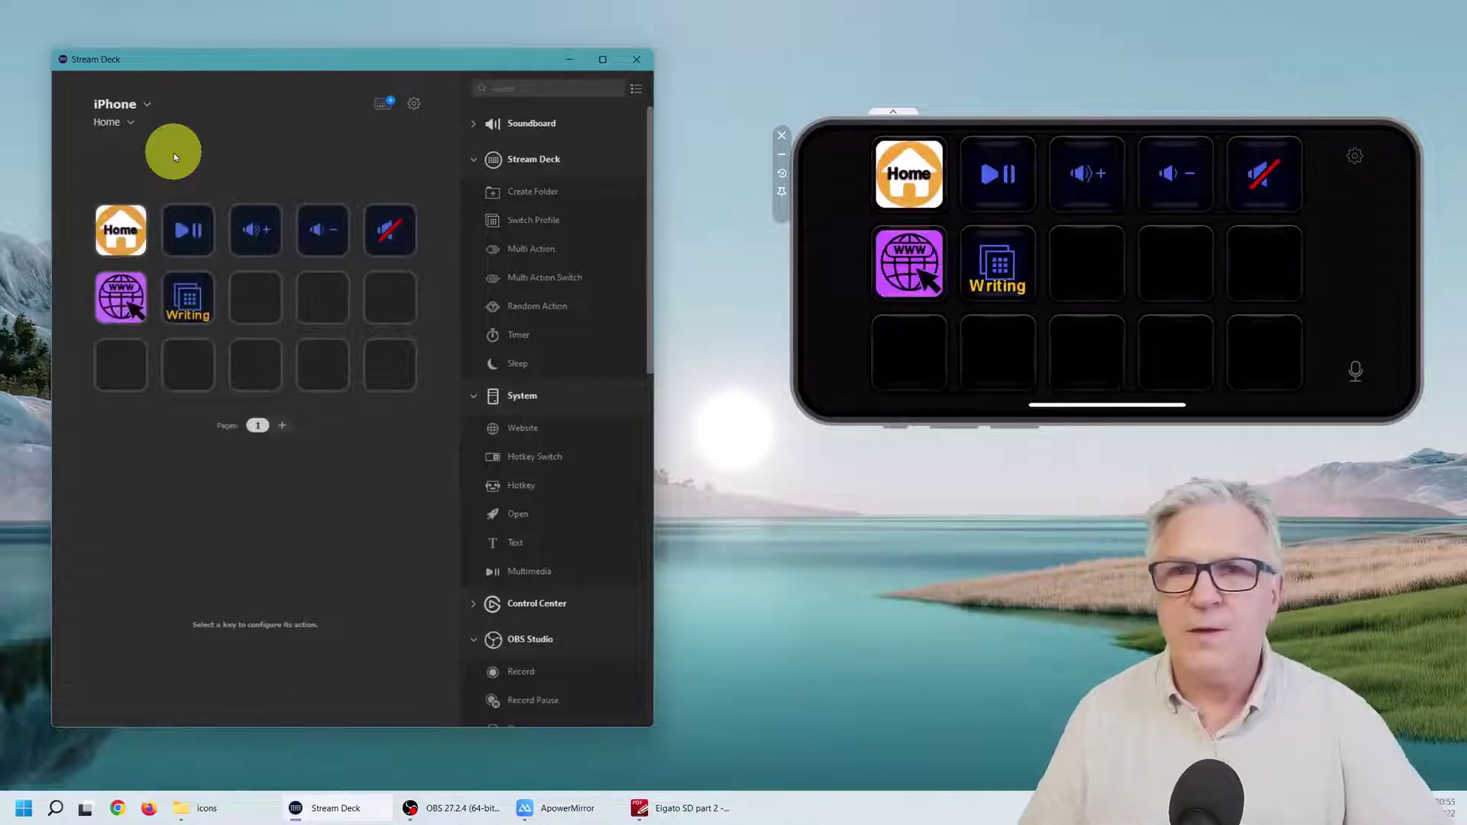
{"action": "double_click", "coordinate": [203, 306]}
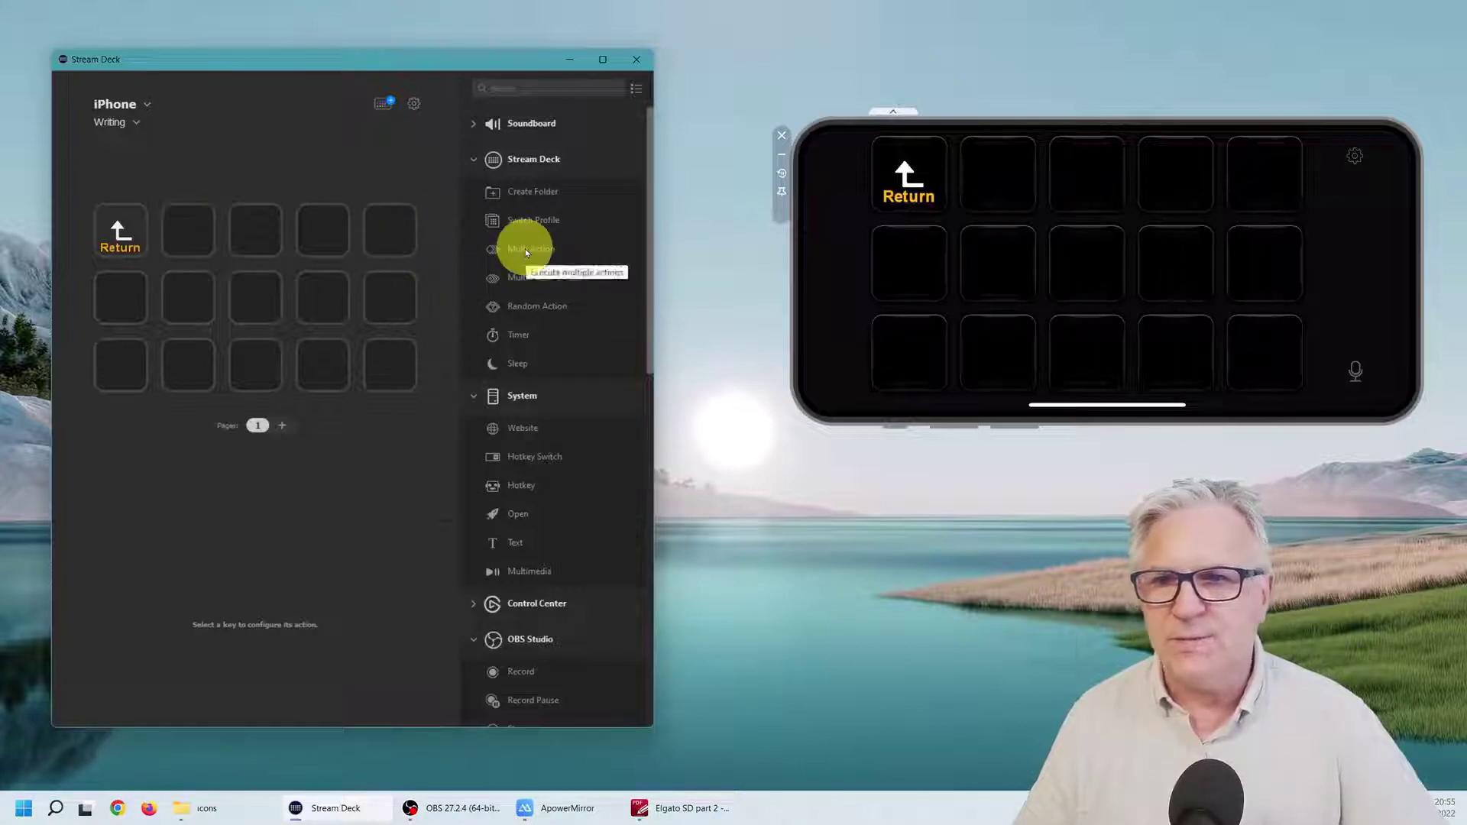
Put a Multi Action on the second key titled 'Word', '&', 'Excel' on separate lines, with adjusted vertical alignment.
{"action": "left_click_drag", "start_coordinate": [525, 249], "coordinate": [197, 229]}
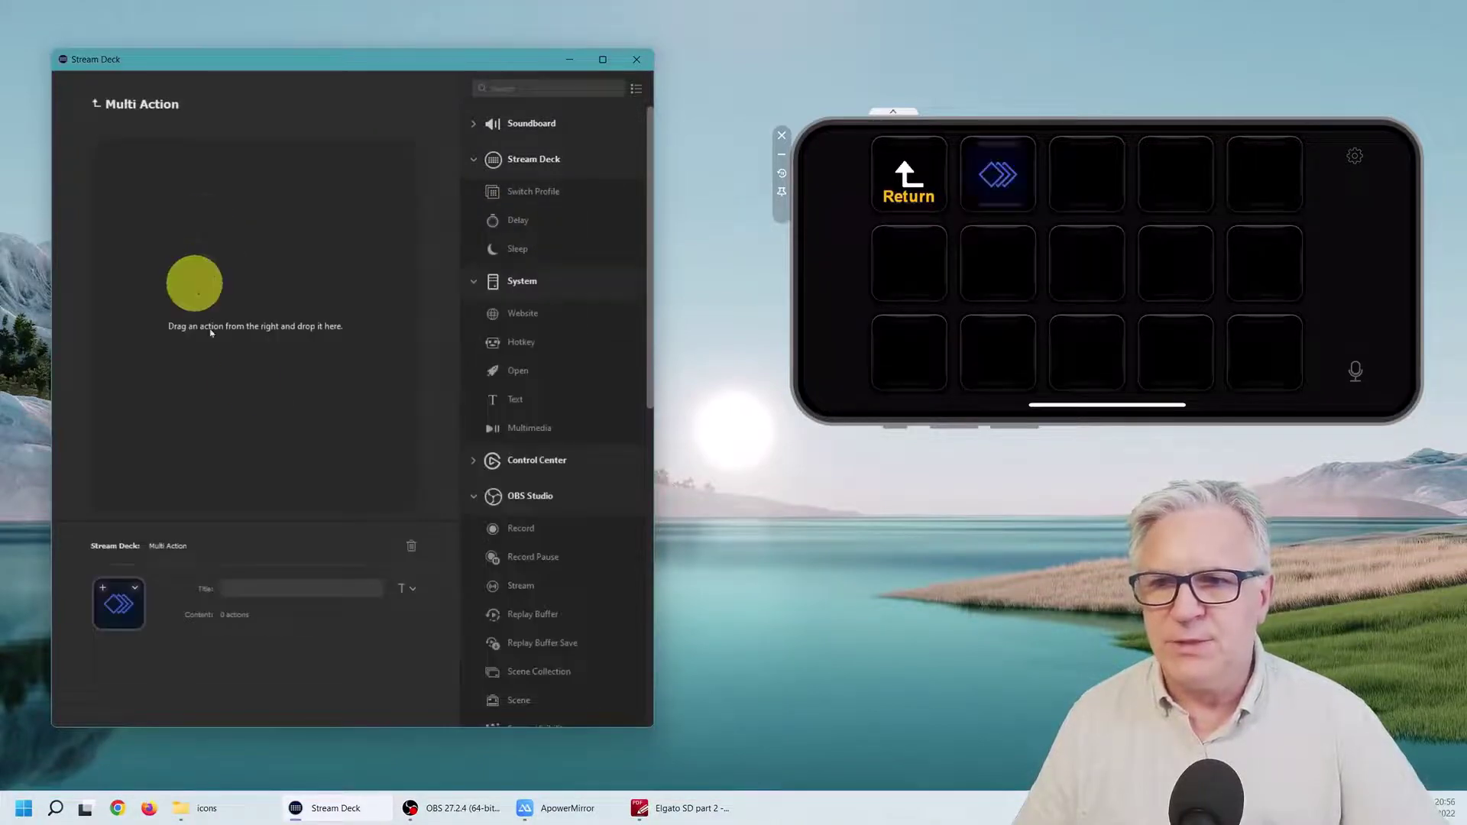
{"action": "left_click", "coordinate": [270, 589]}
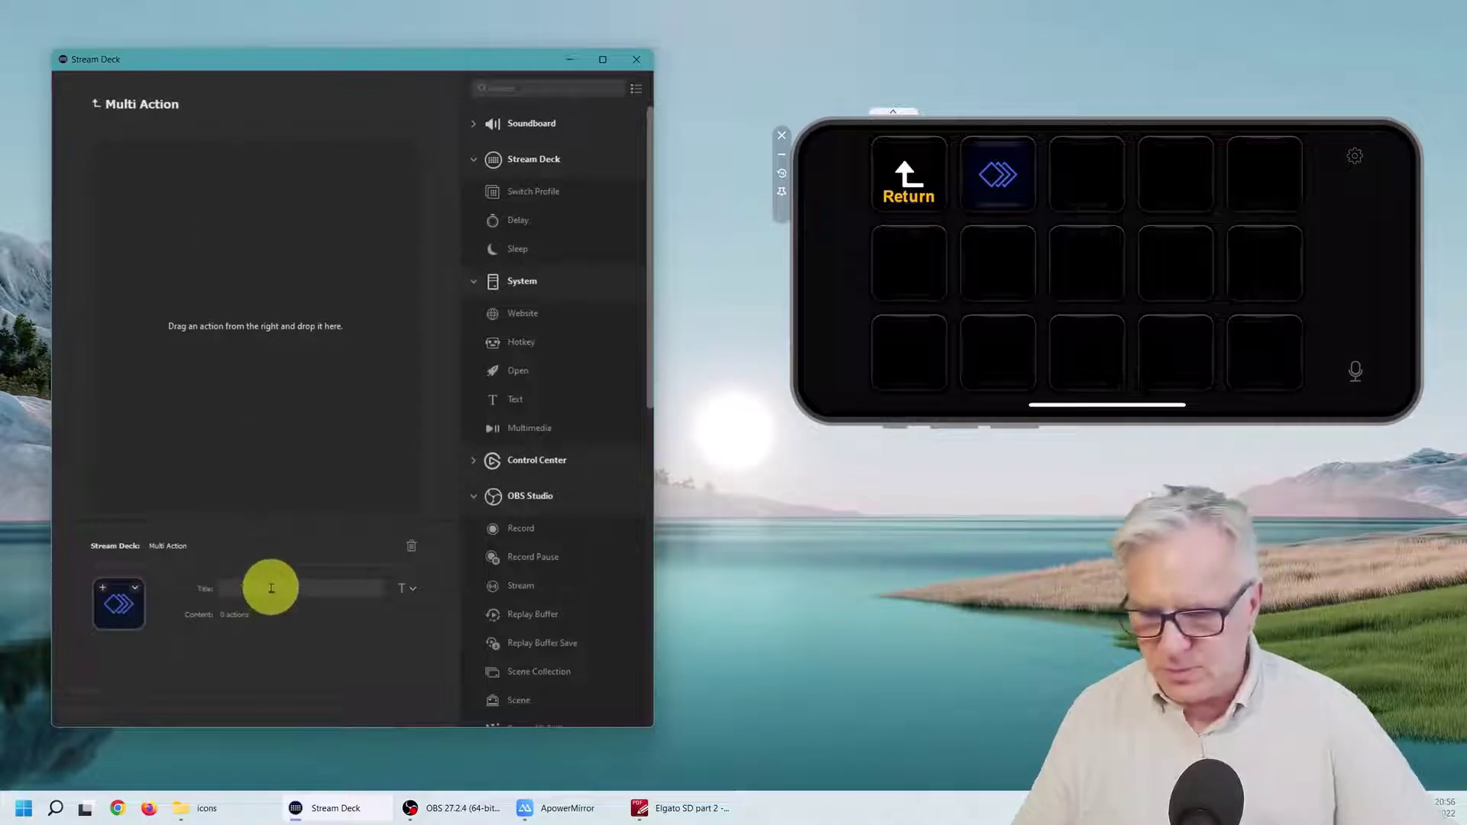
{"action": "type", "text": "Wor"}
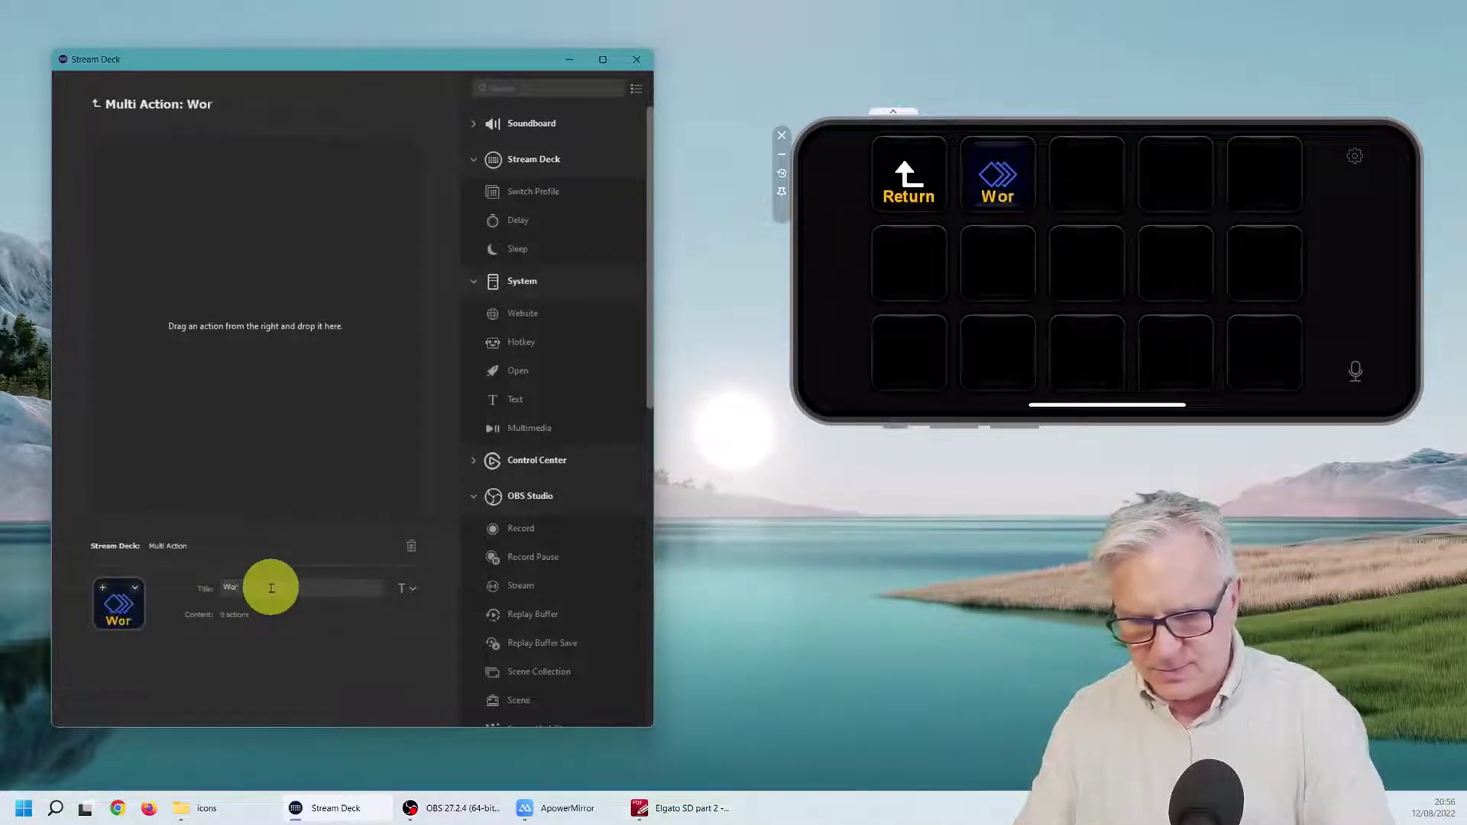
{"action": "type", "text": "d"}
{"action": "key", "text": "Return"}
{"action": "type", "text": "&"}
{"action": "key", "text": "Return"}
{"action": "type", "text": "Excel"}
{"action": "left_click", "coordinate": [405, 586]}
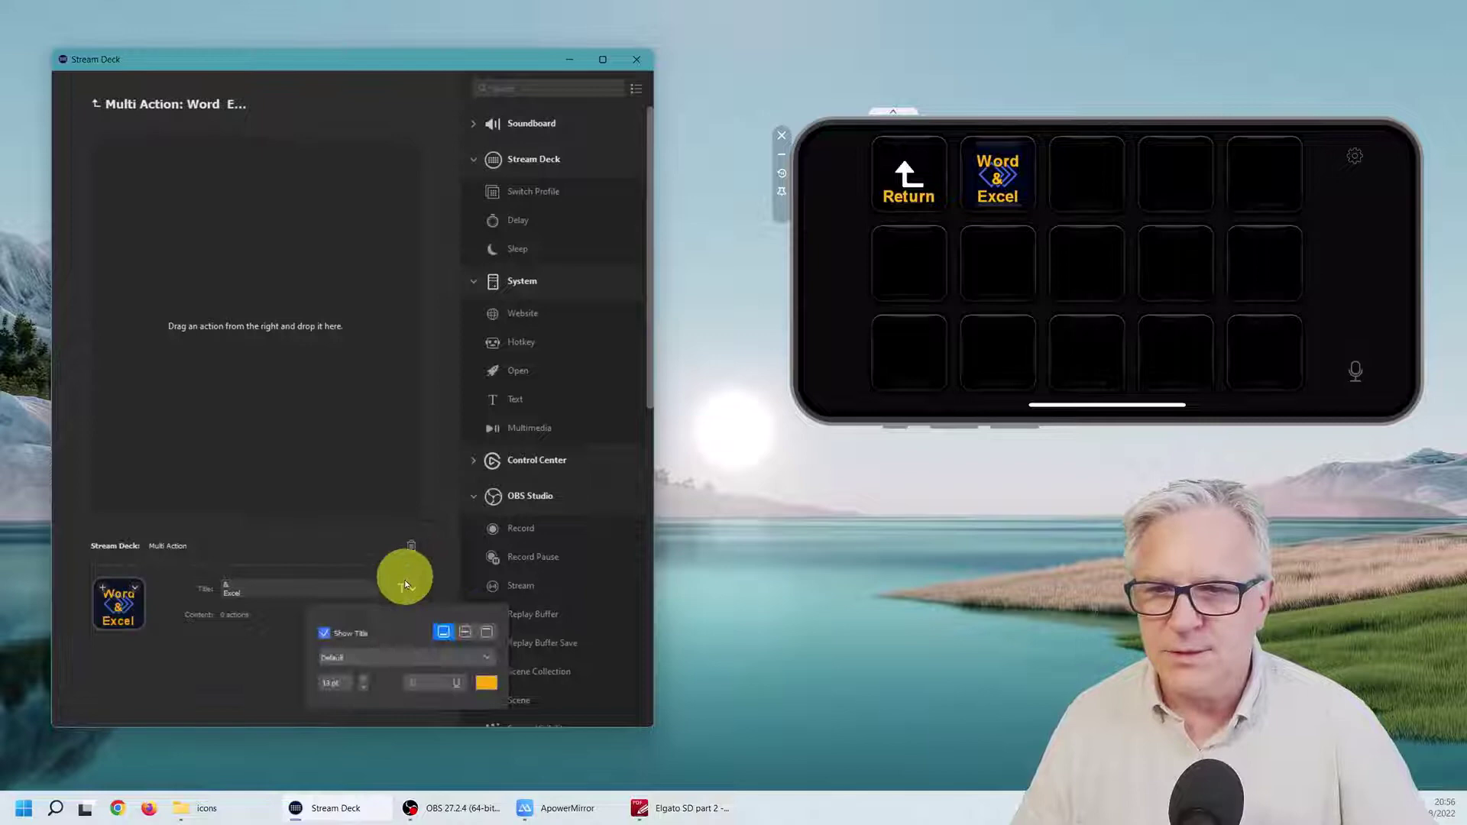
{"action": "left_click", "coordinate": [468, 635]}
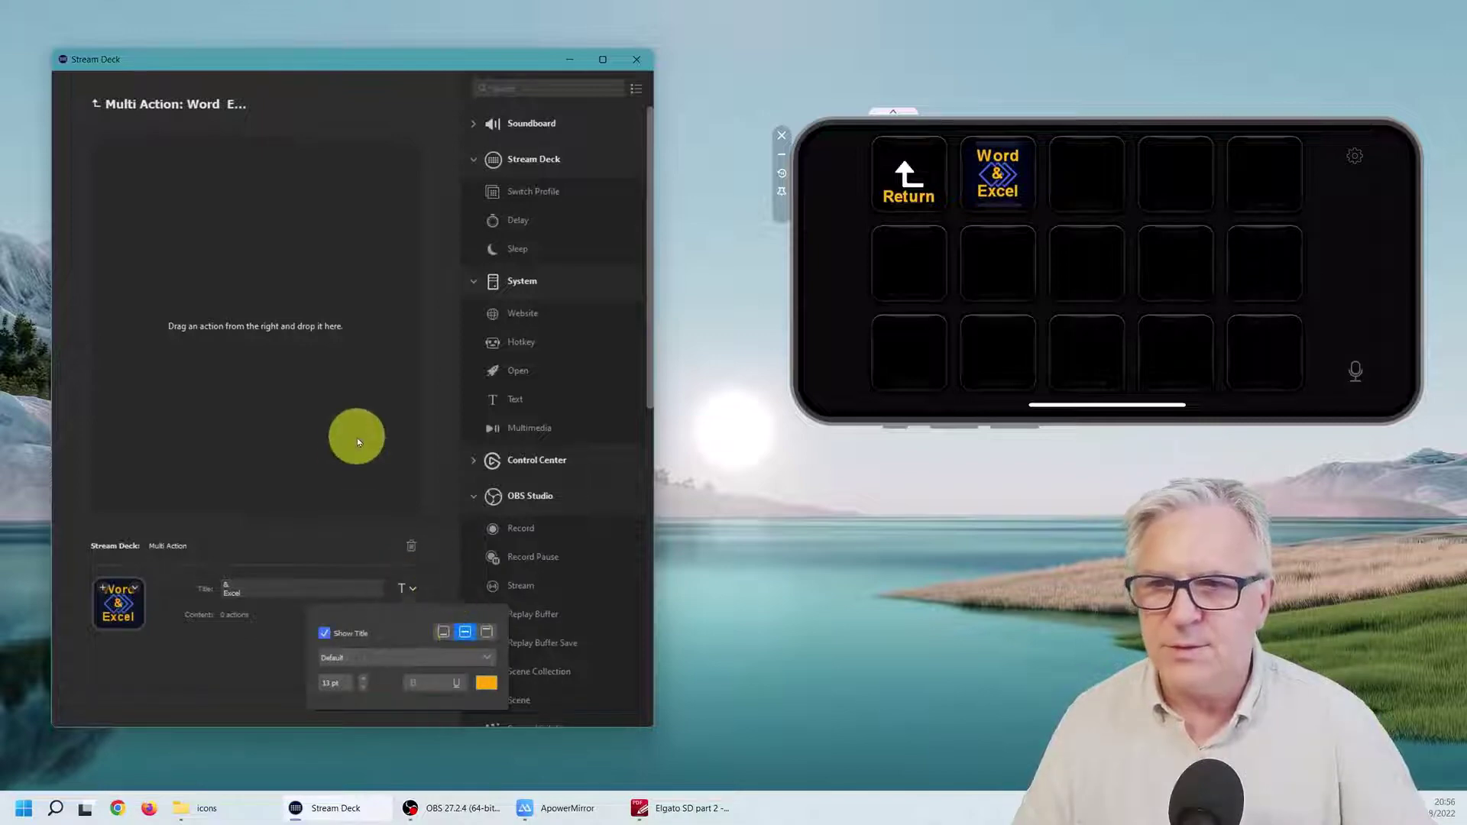
{"action": "left_click", "coordinate": [356, 437]}
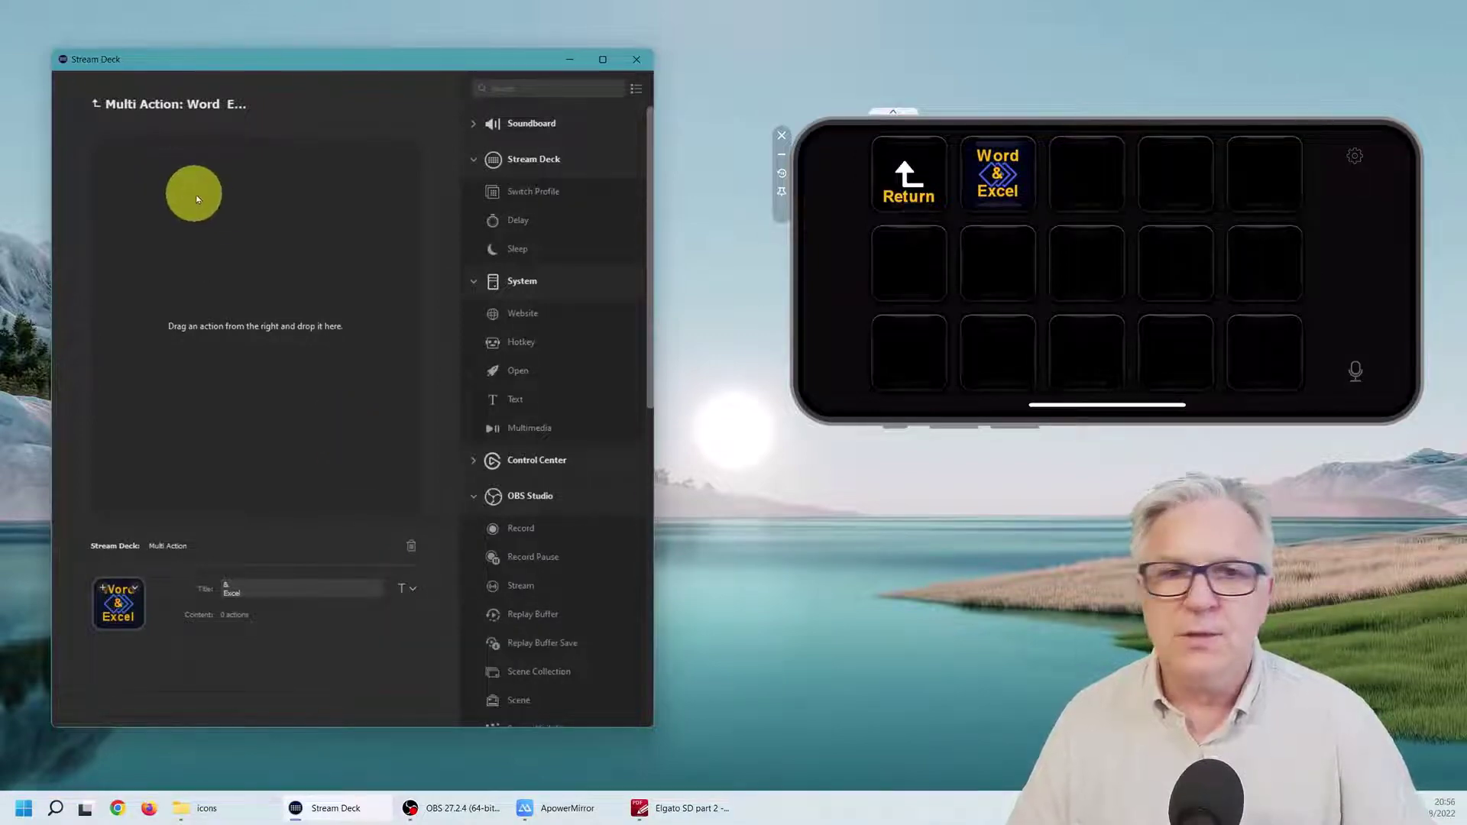
Review the Word & Excel action plan in the PDF guide, then minimize it.
{"action": "left_click", "coordinate": [701, 815]}
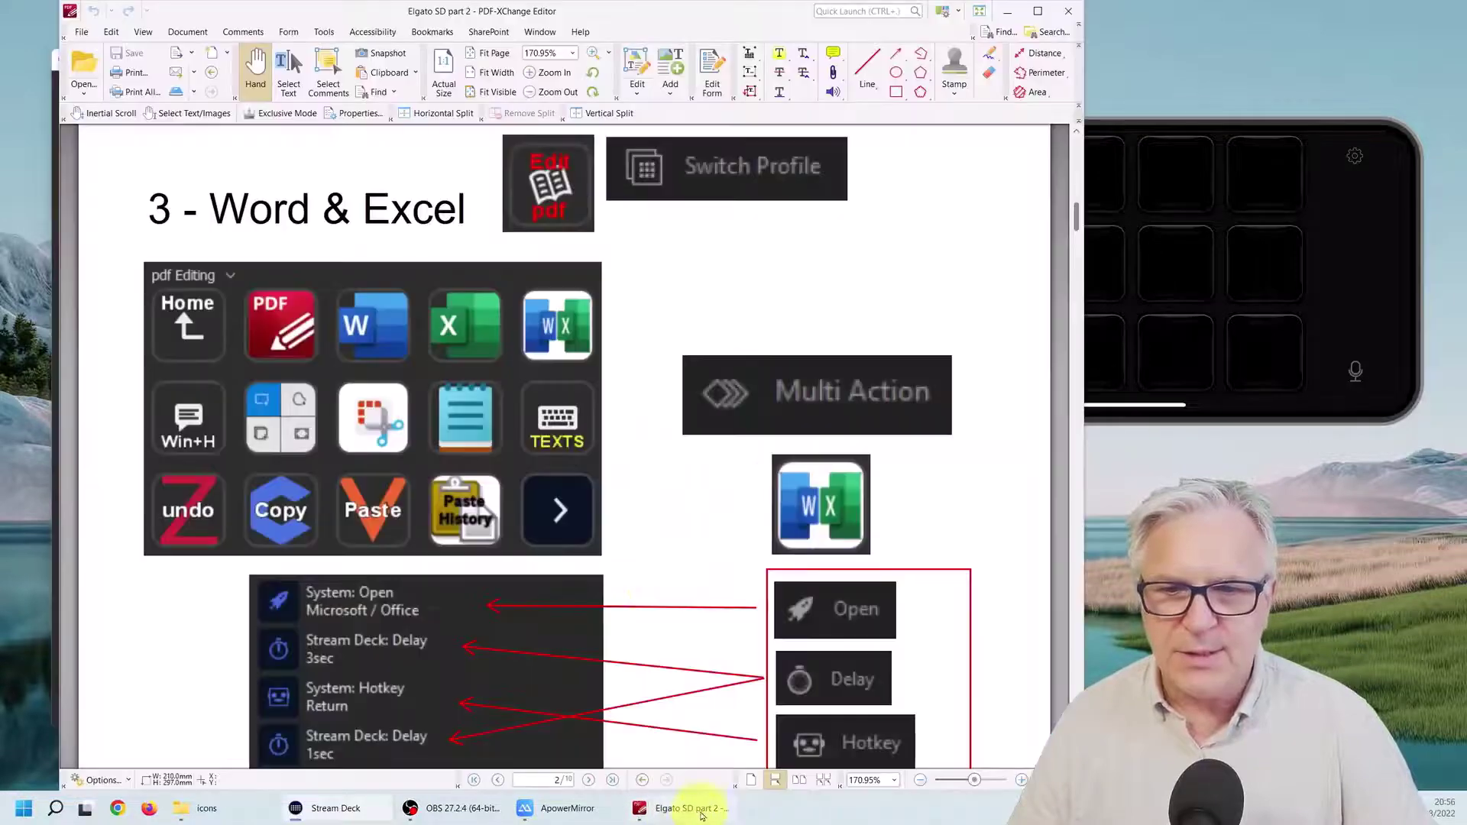
{"action": "scroll", "coordinate": [650, 526], "scroll_direction": "down", "scroll_amount": 5}
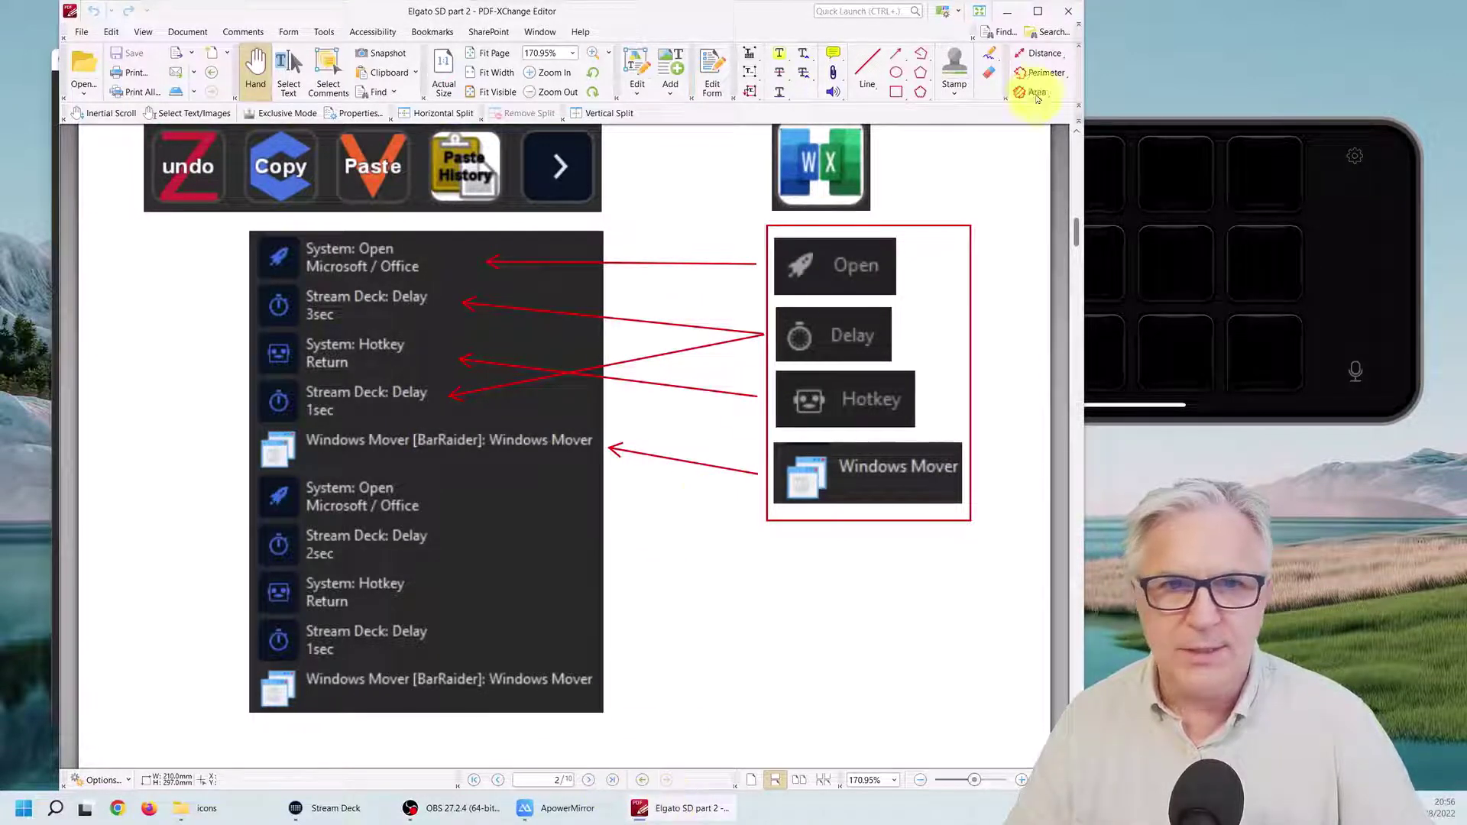
{"action": "left_click", "coordinate": [1006, 10]}
Add an Open step that launches Word (WINWORD.EXE) from Start Menu > Programs.
{"action": "left_click_drag", "start_coordinate": [518, 370], "coordinate": [267, 232]}
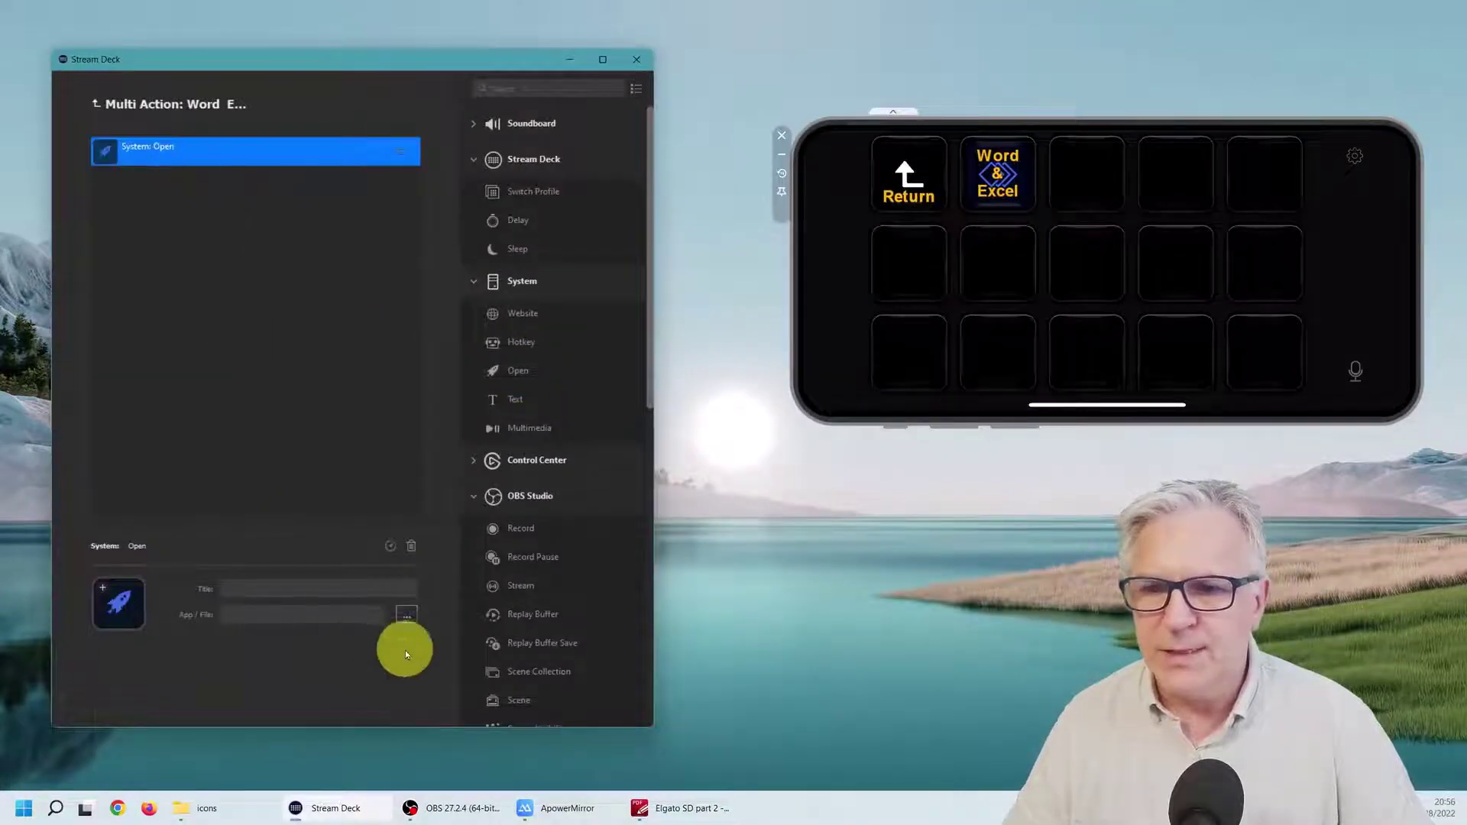
{"action": "left_click", "coordinate": [406, 616]}
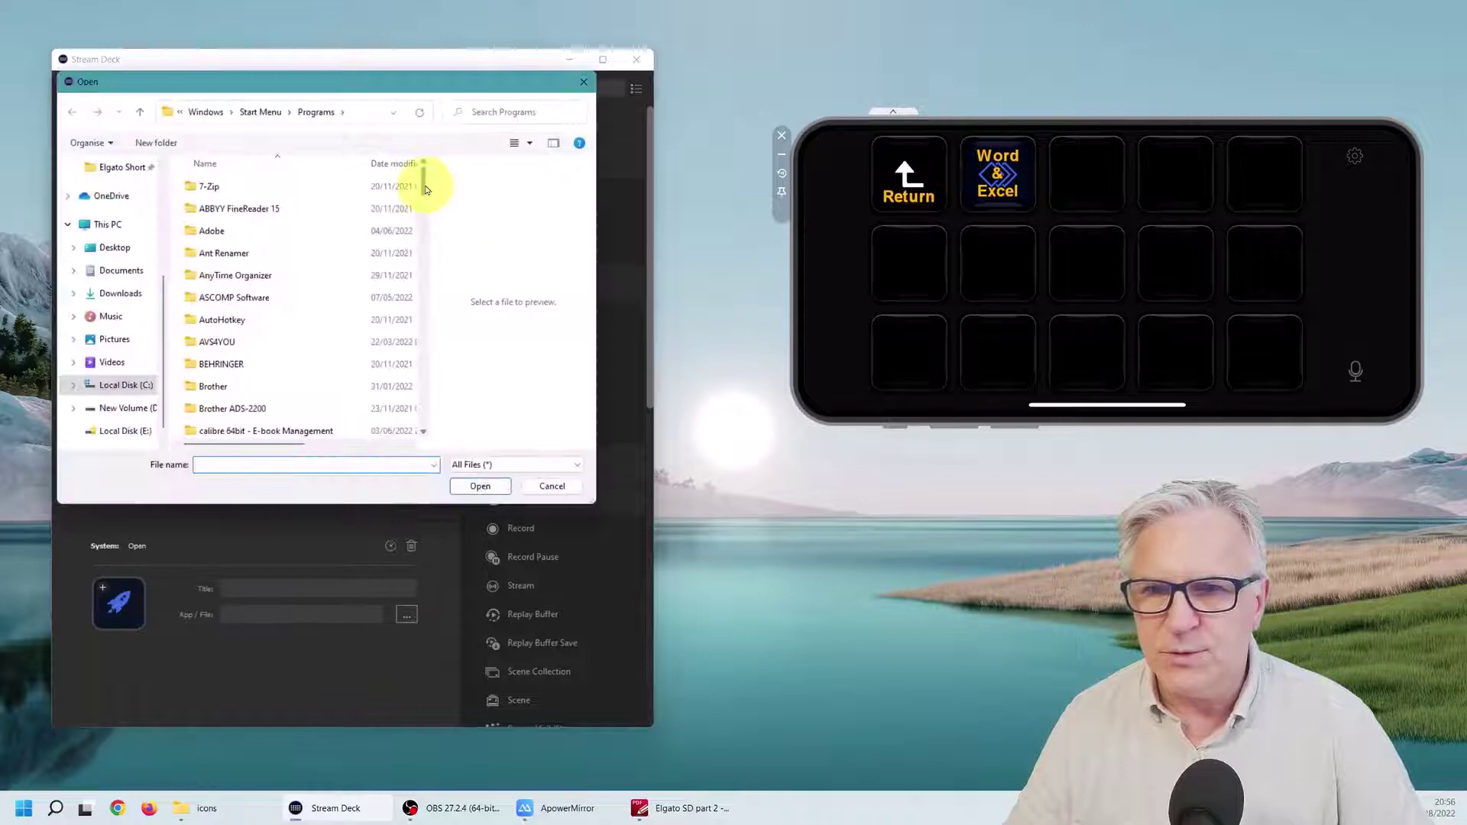
{"action": "left_click_drag", "start_coordinate": [419, 180], "coordinate": [416, 413]}
{"action": "left_click", "coordinate": [311, 428]}
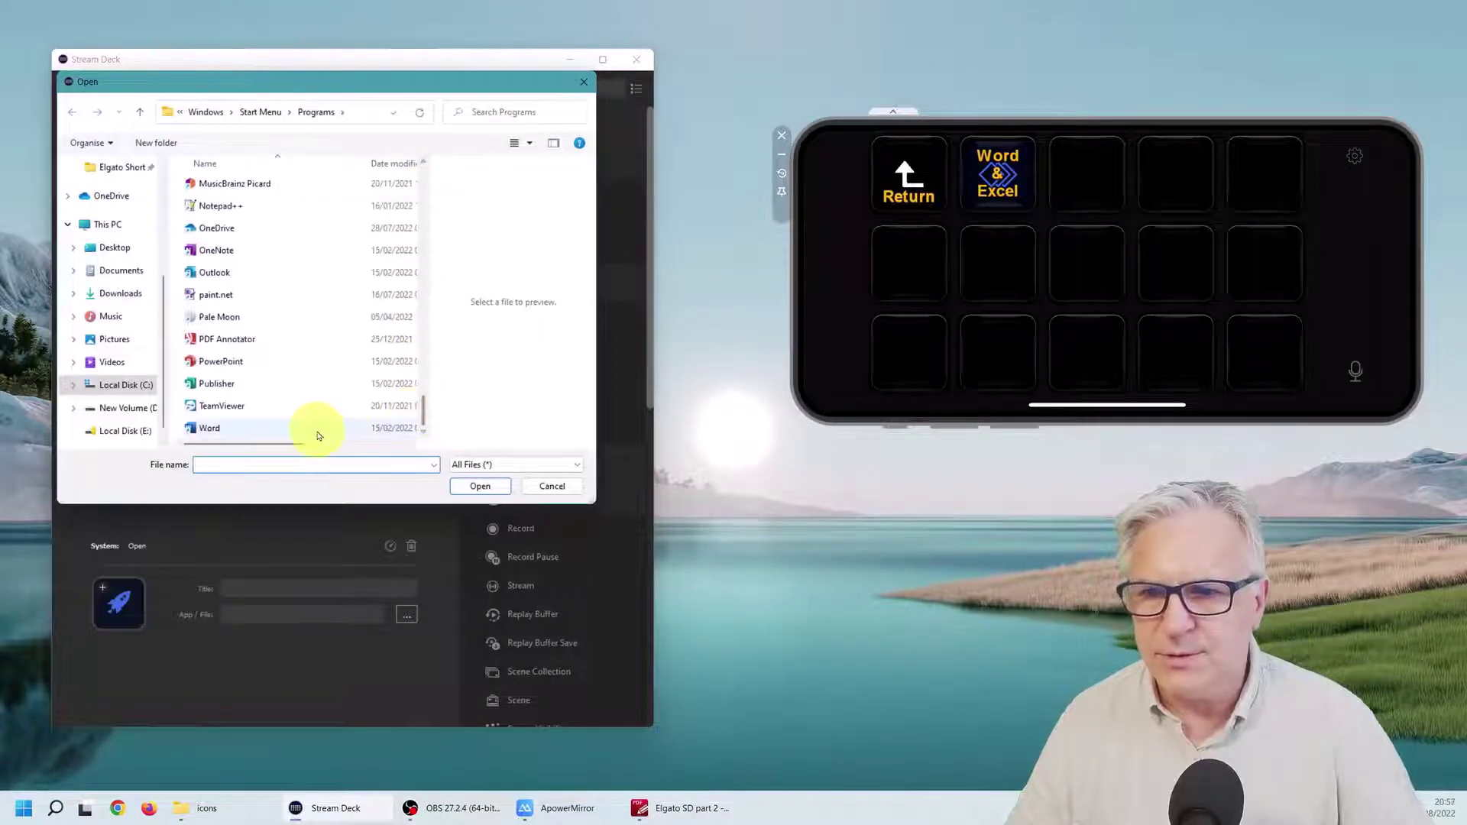
{"action": "left_click", "coordinate": [471, 486]}
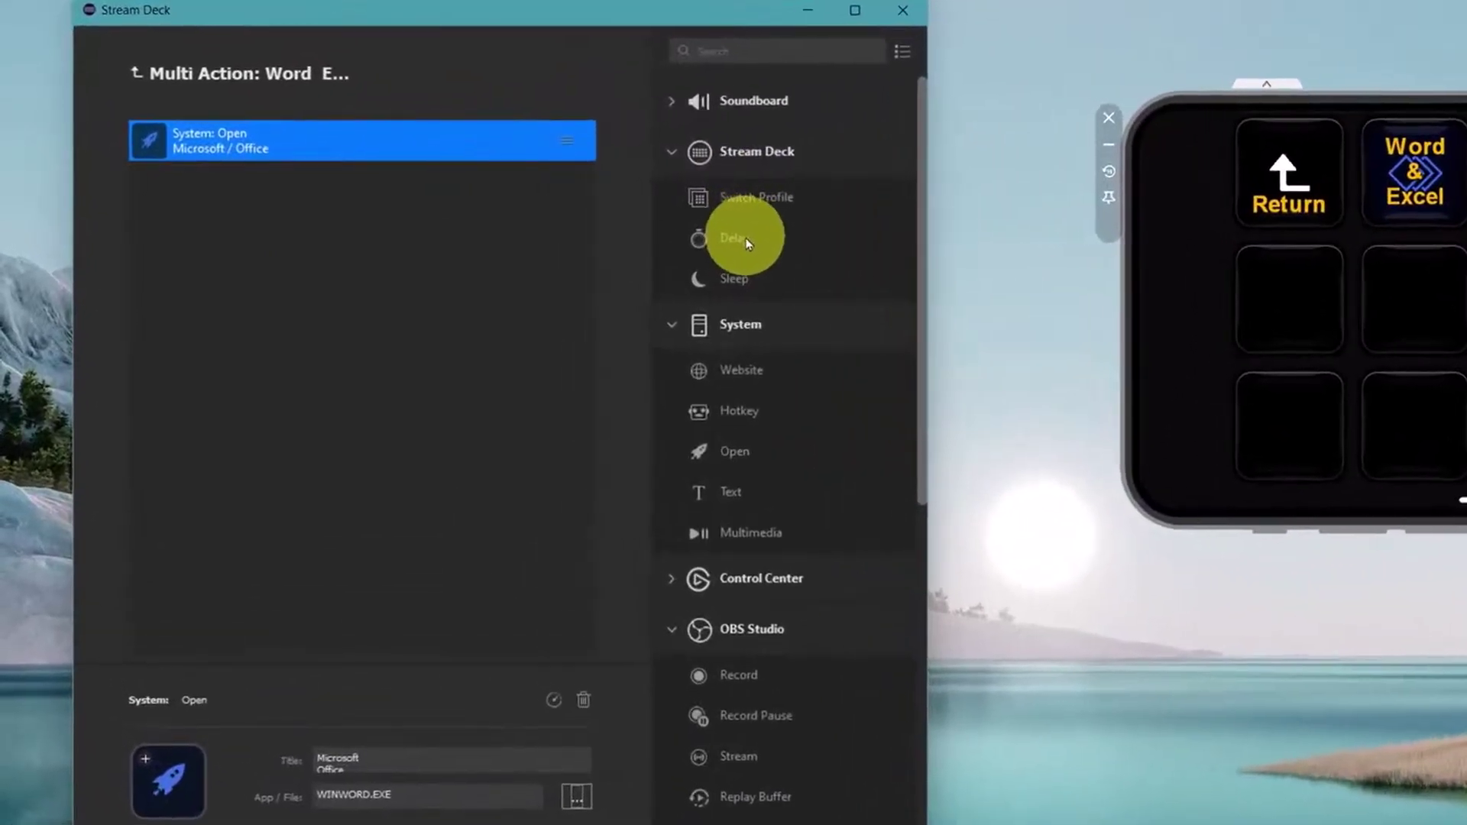
Add a 3000 ms Delay step titled '3' after opening Word.
{"action": "left_click_drag", "start_coordinate": [518, 220], "coordinate": [336, 224]}
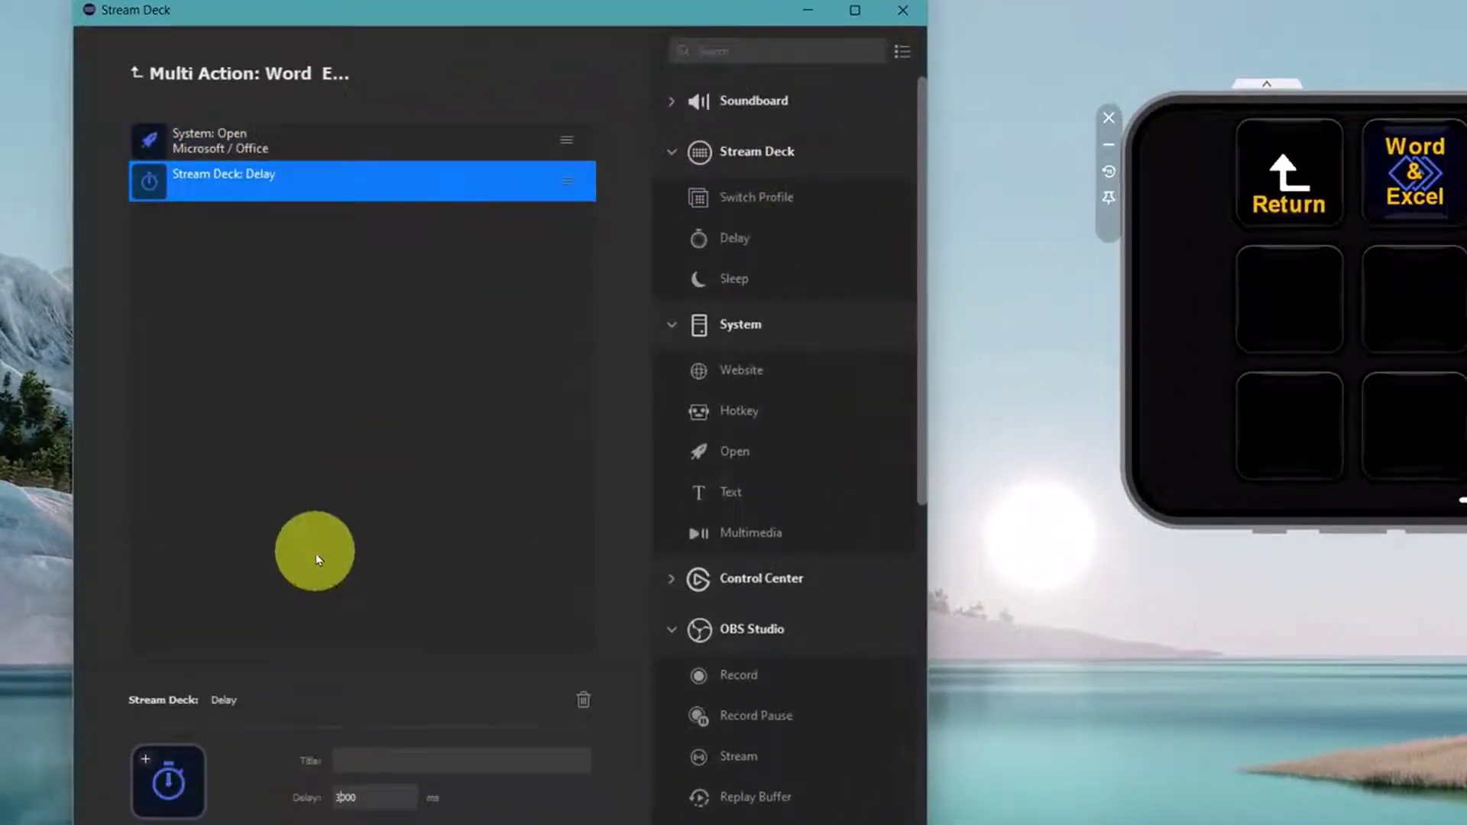
{"action": "left_click", "coordinate": [296, 425]}
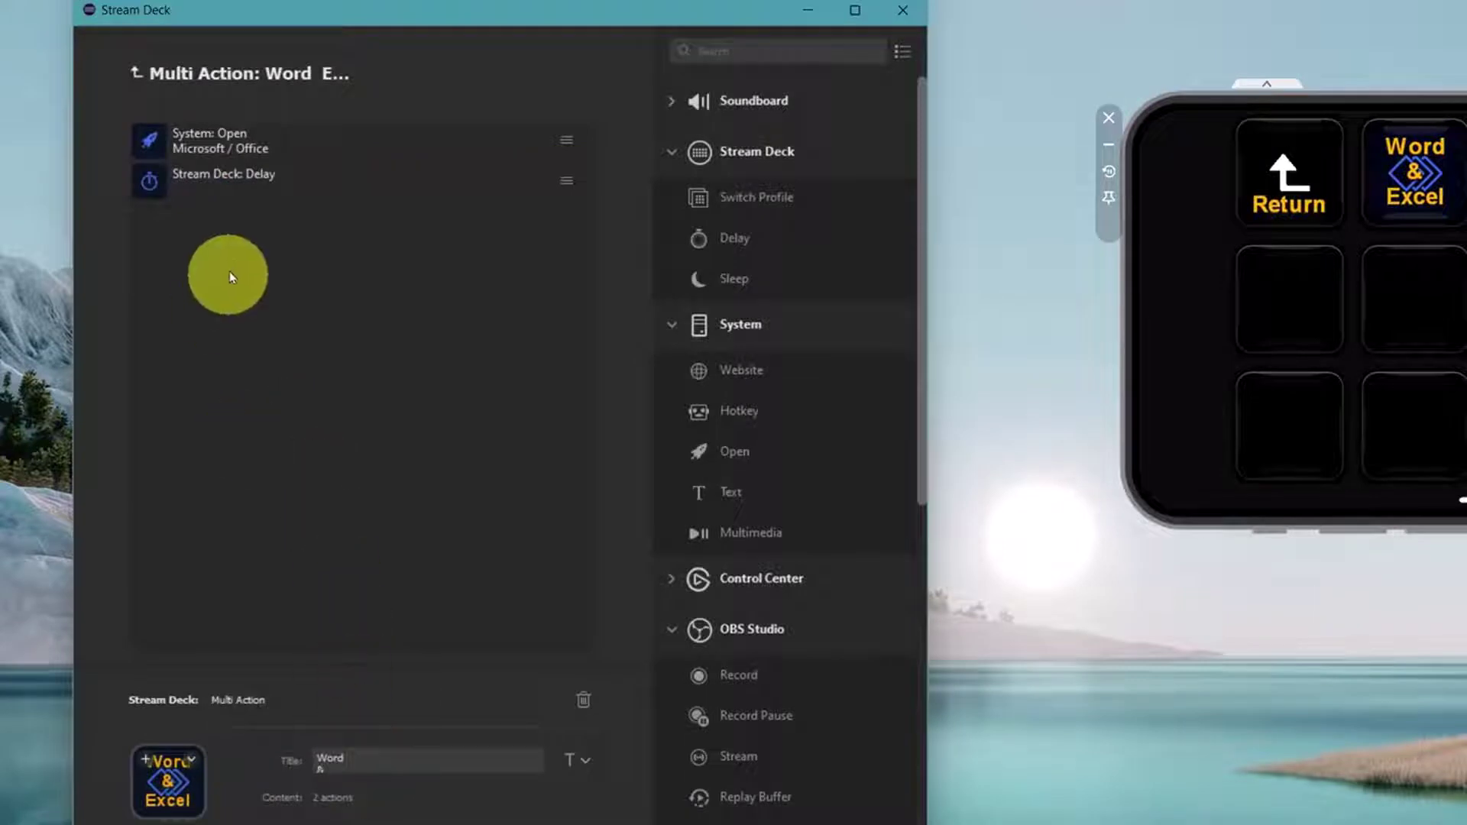
{"action": "left_click", "coordinate": [223, 181]}
{"action": "left_click", "coordinate": [358, 759]}
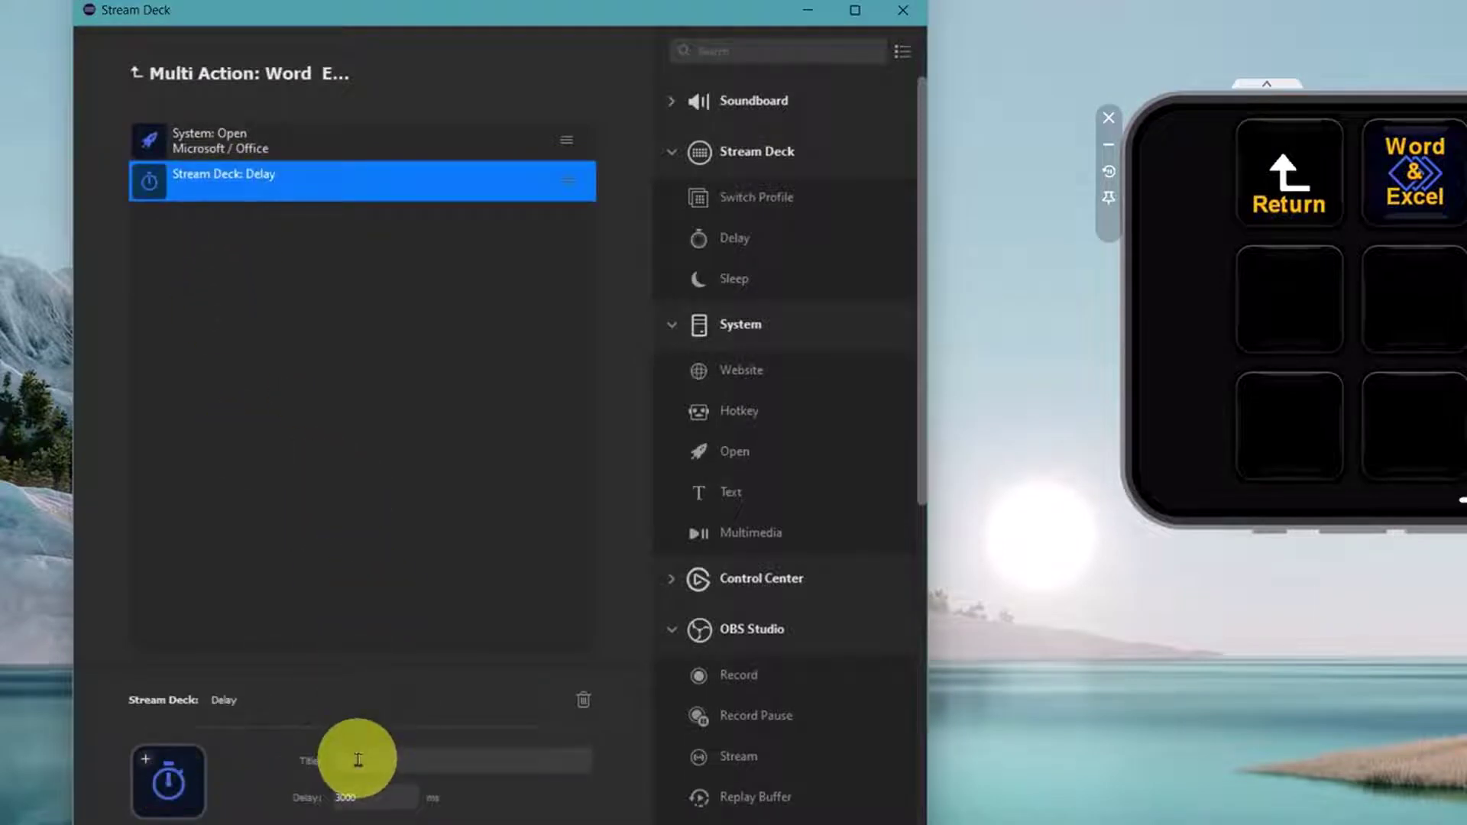
{"action": "left_click", "coordinate": [278, 370]}
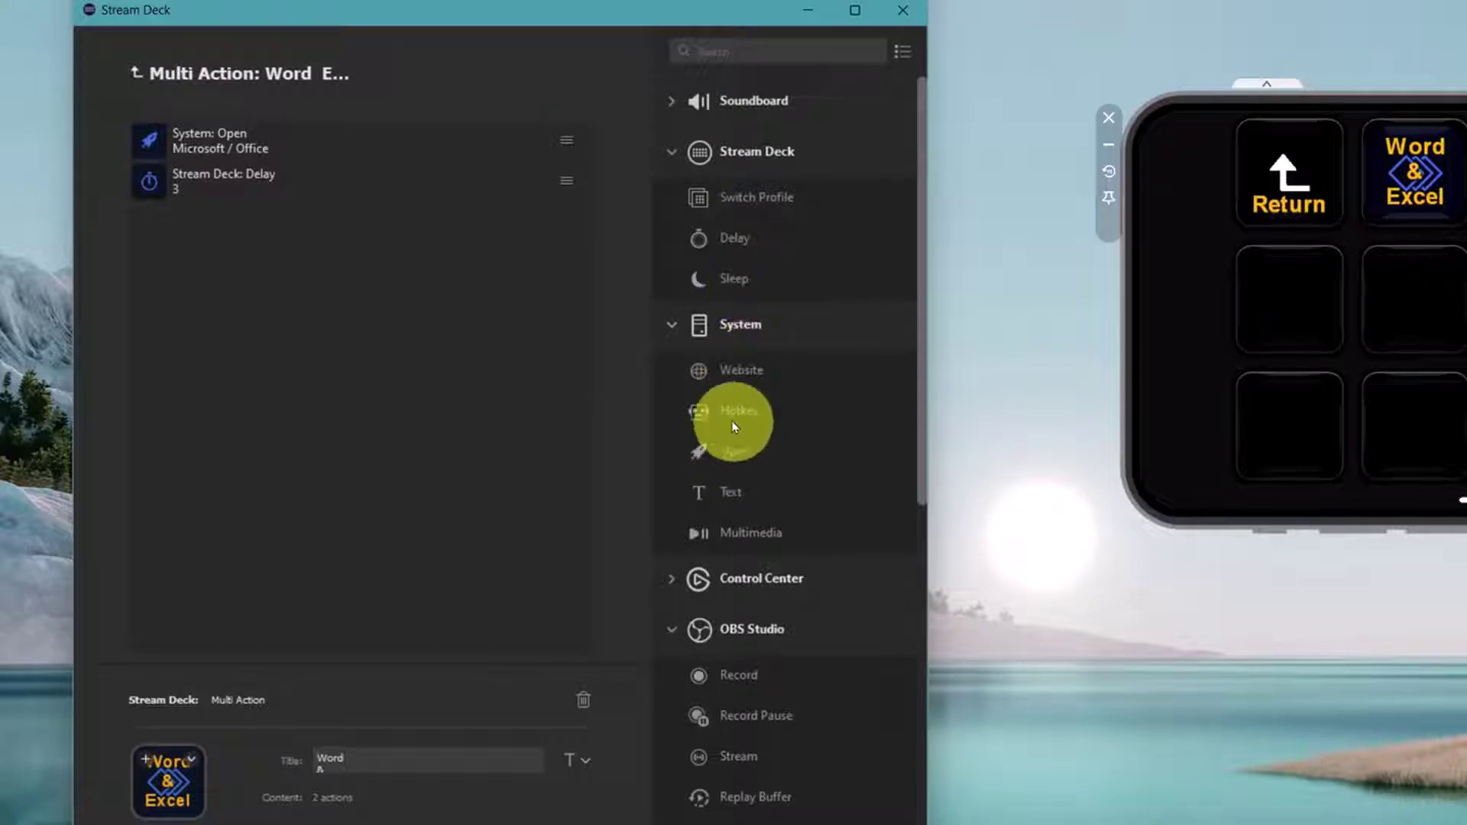
Add a Return hotkey step followed by a 1000 ms Delay step.
{"action": "left_click_drag", "start_coordinate": [733, 426], "coordinate": [361, 339]}
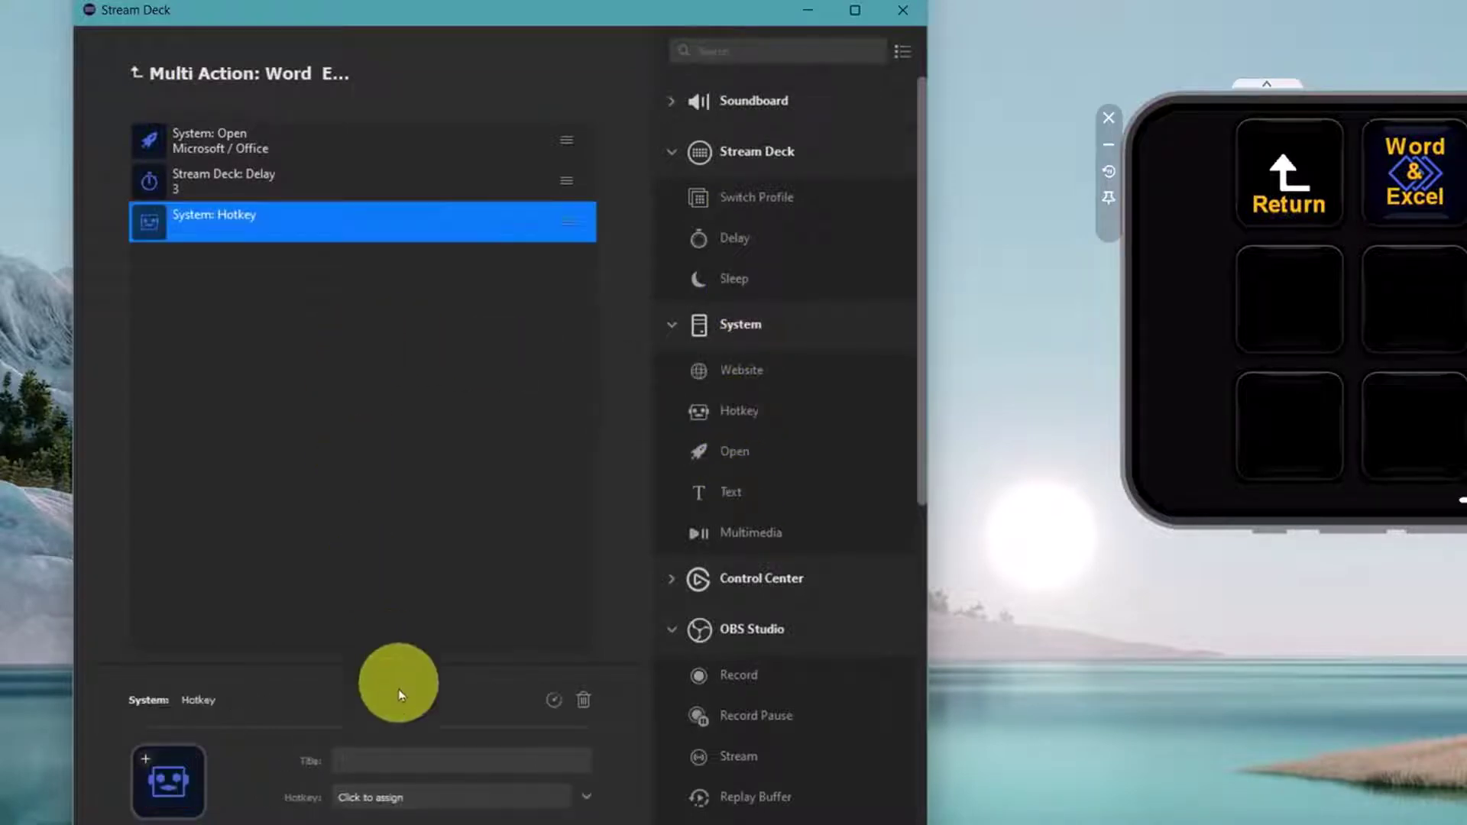
{"action": "left_click", "coordinate": [377, 795]}
{"action": "key", "text": "Return"}
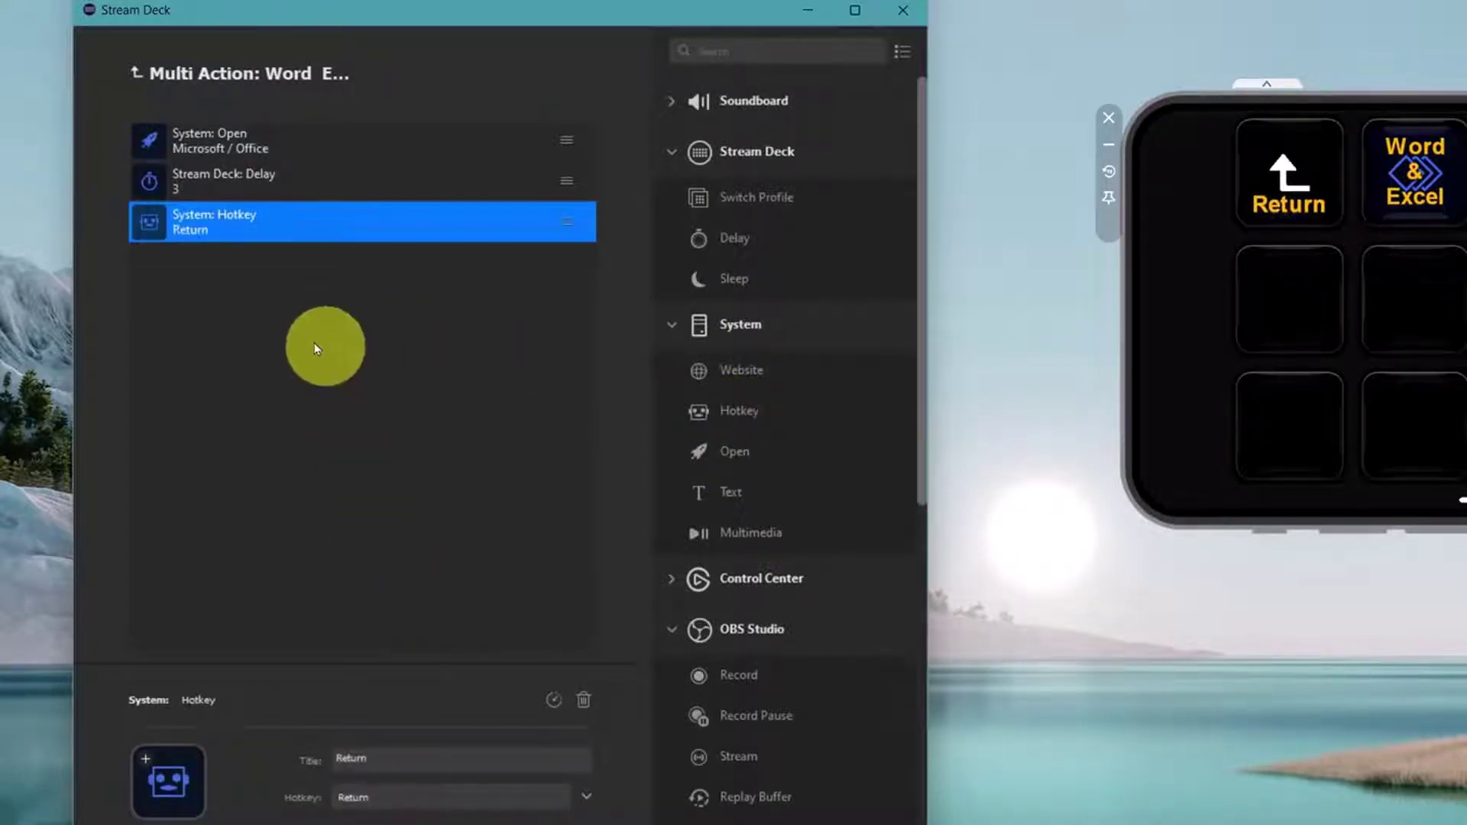
{"action": "left_click", "coordinate": [317, 349]}
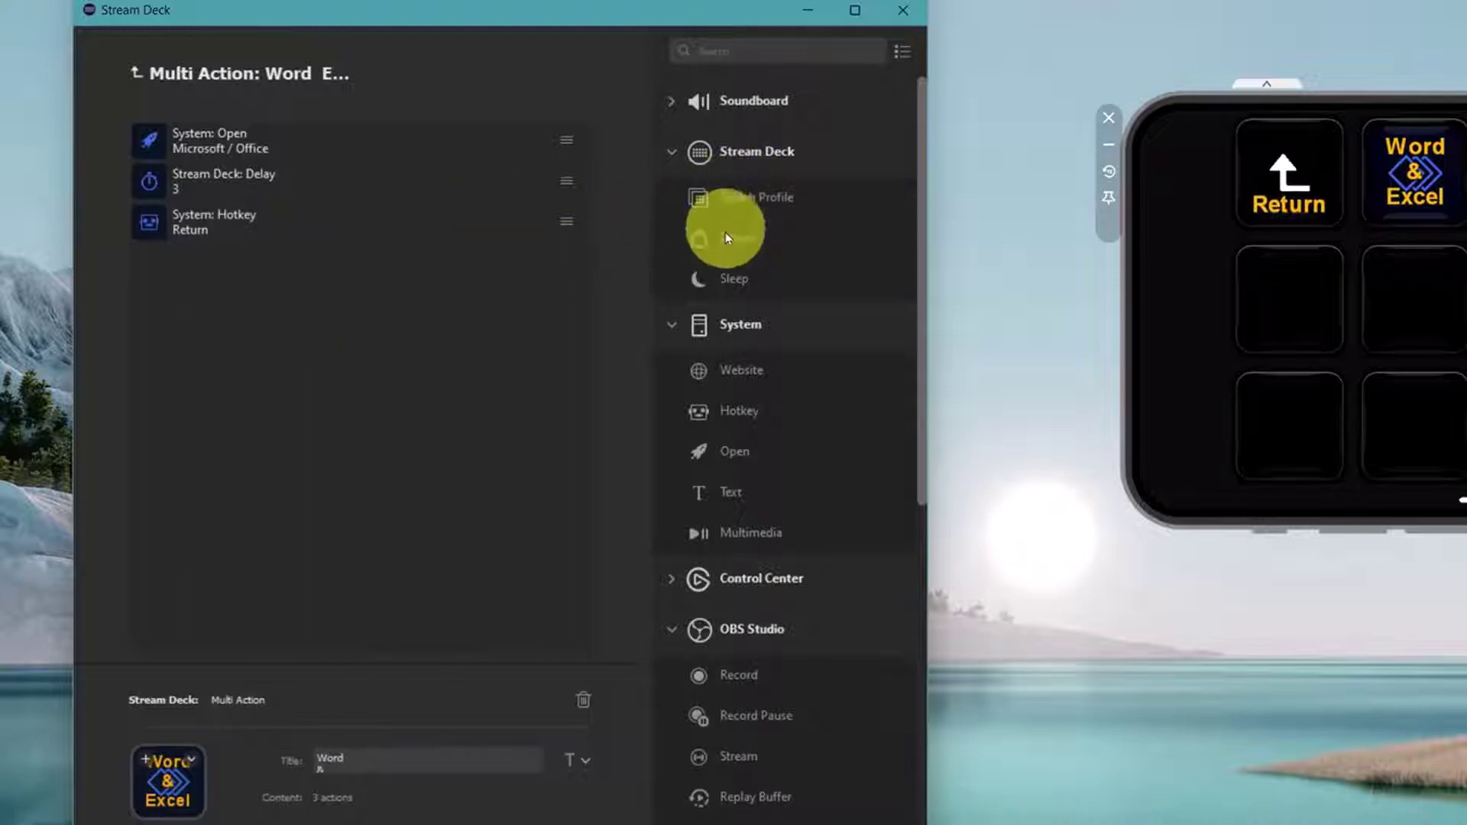
{"action": "left_click_drag", "start_coordinate": [726, 232], "coordinate": [451, 292]}
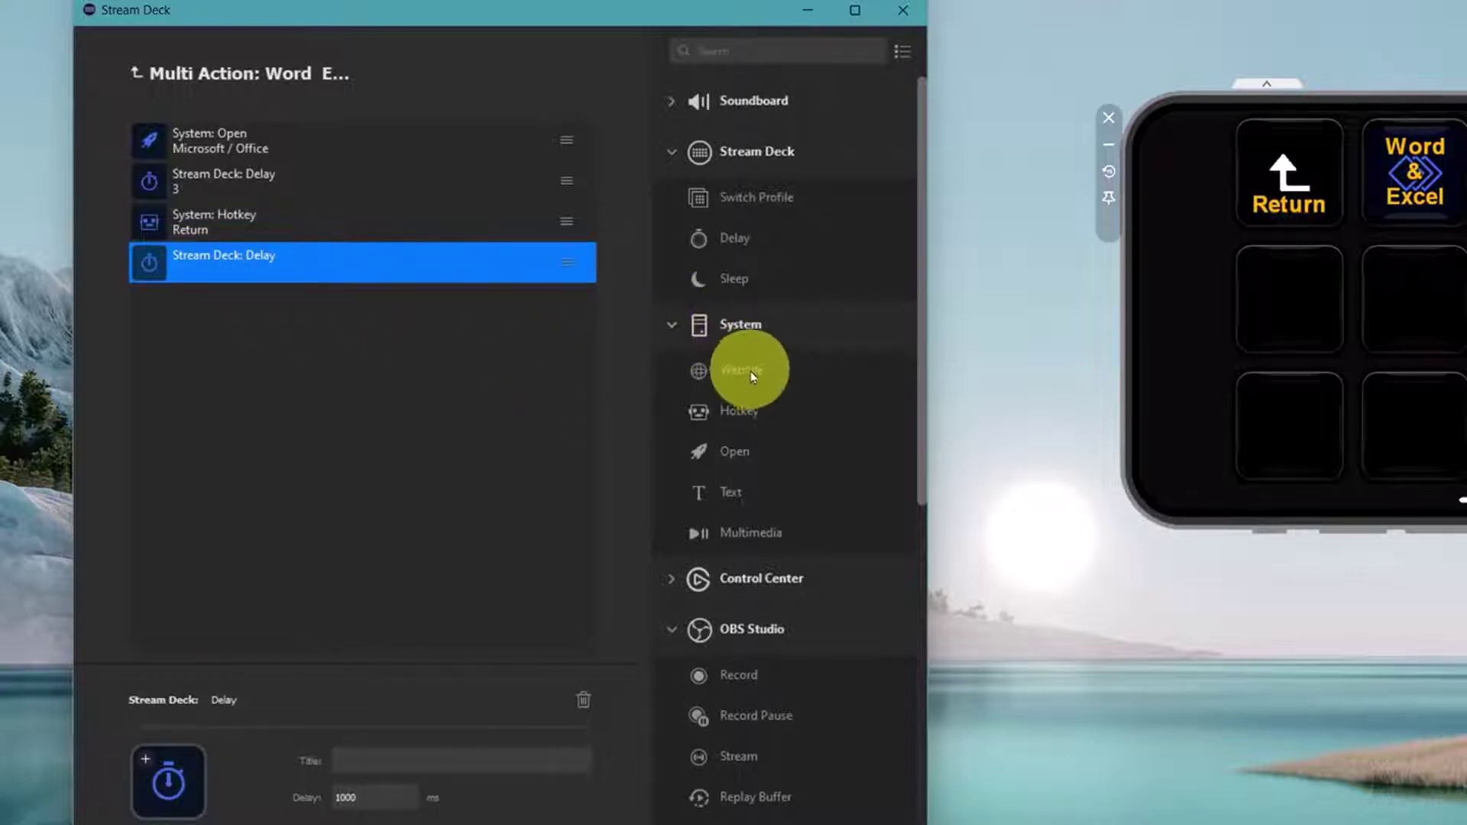
Add a fifth Open step launching Excel (EXCEL.EXE) from Start Menu > Programs.
{"action": "left_click_drag", "start_coordinate": [740, 449], "coordinate": [399, 422]}
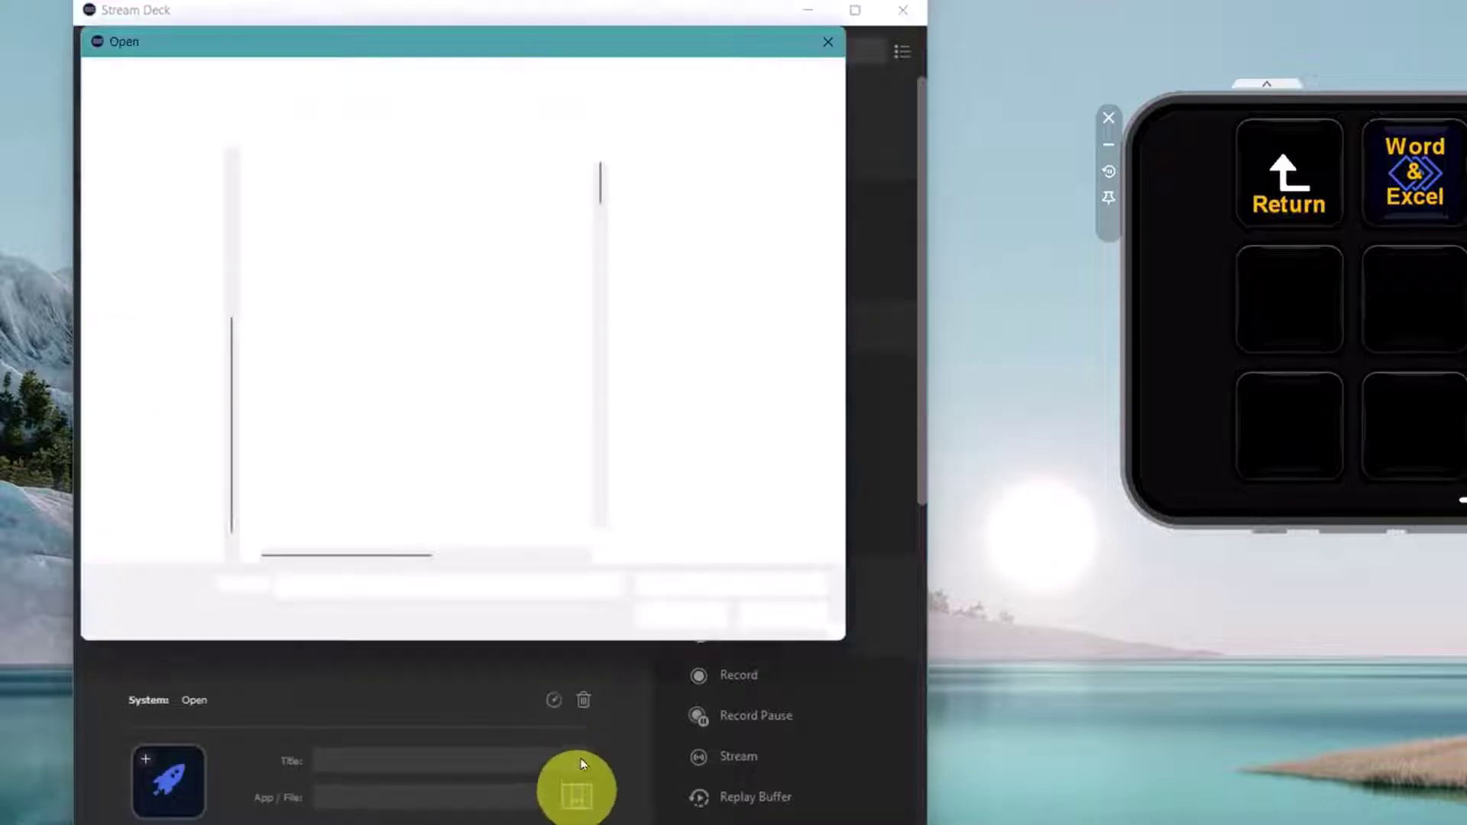
{"action": "left_click_drag", "start_coordinate": [599, 184], "coordinate": [599, 491]}
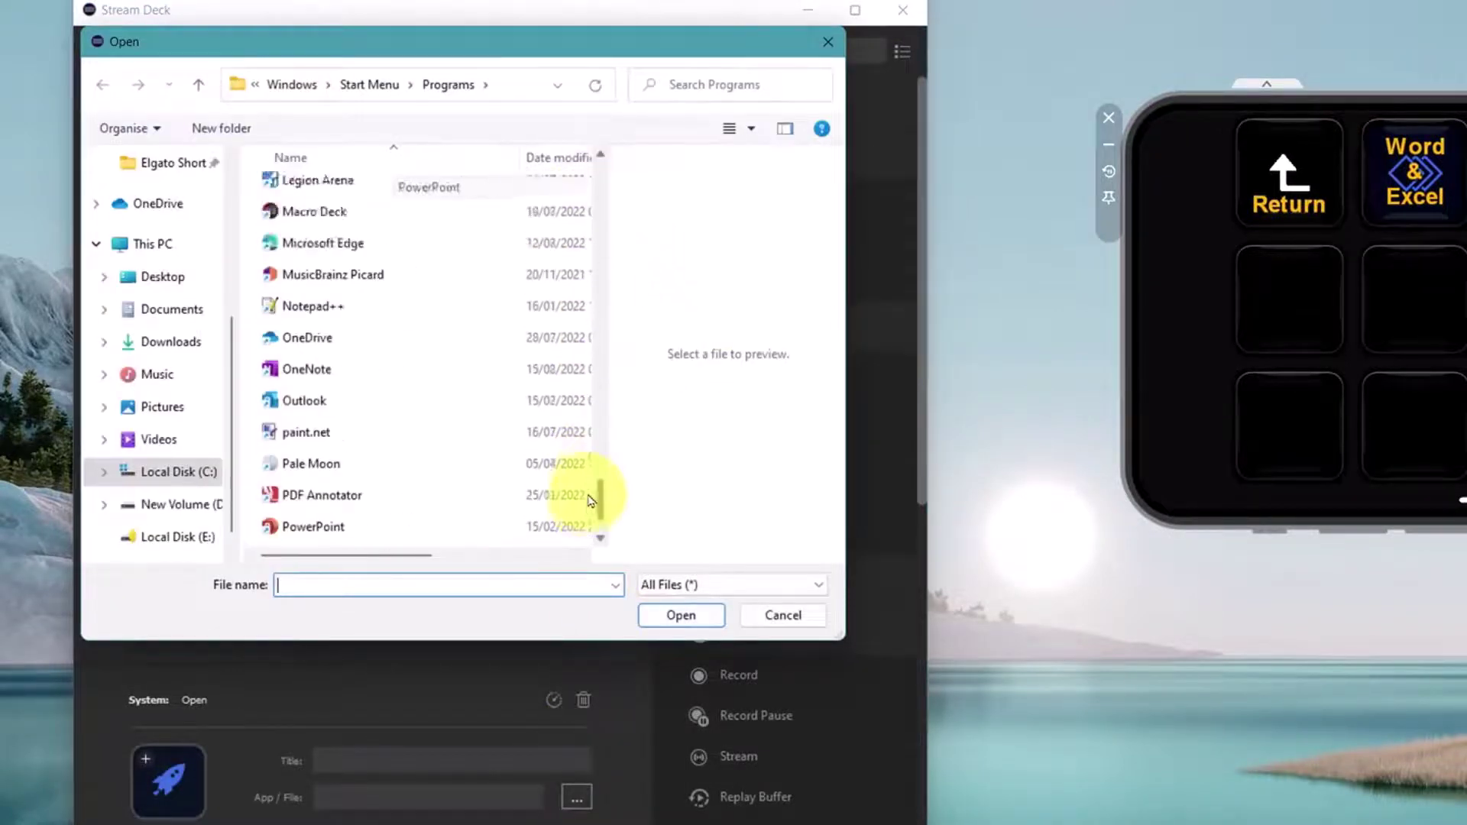
{"action": "scroll", "coordinate": [540, 484], "scroll_direction": "down", "scroll_amount": 1}
{"action": "scroll", "coordinate": [346, 312], "scroll_direction": "up", "scroll_amount": 1}
{"action": "scroll", "coordinate": [344, 307], "scroll_direction": "up", "scroll_amount": 1}
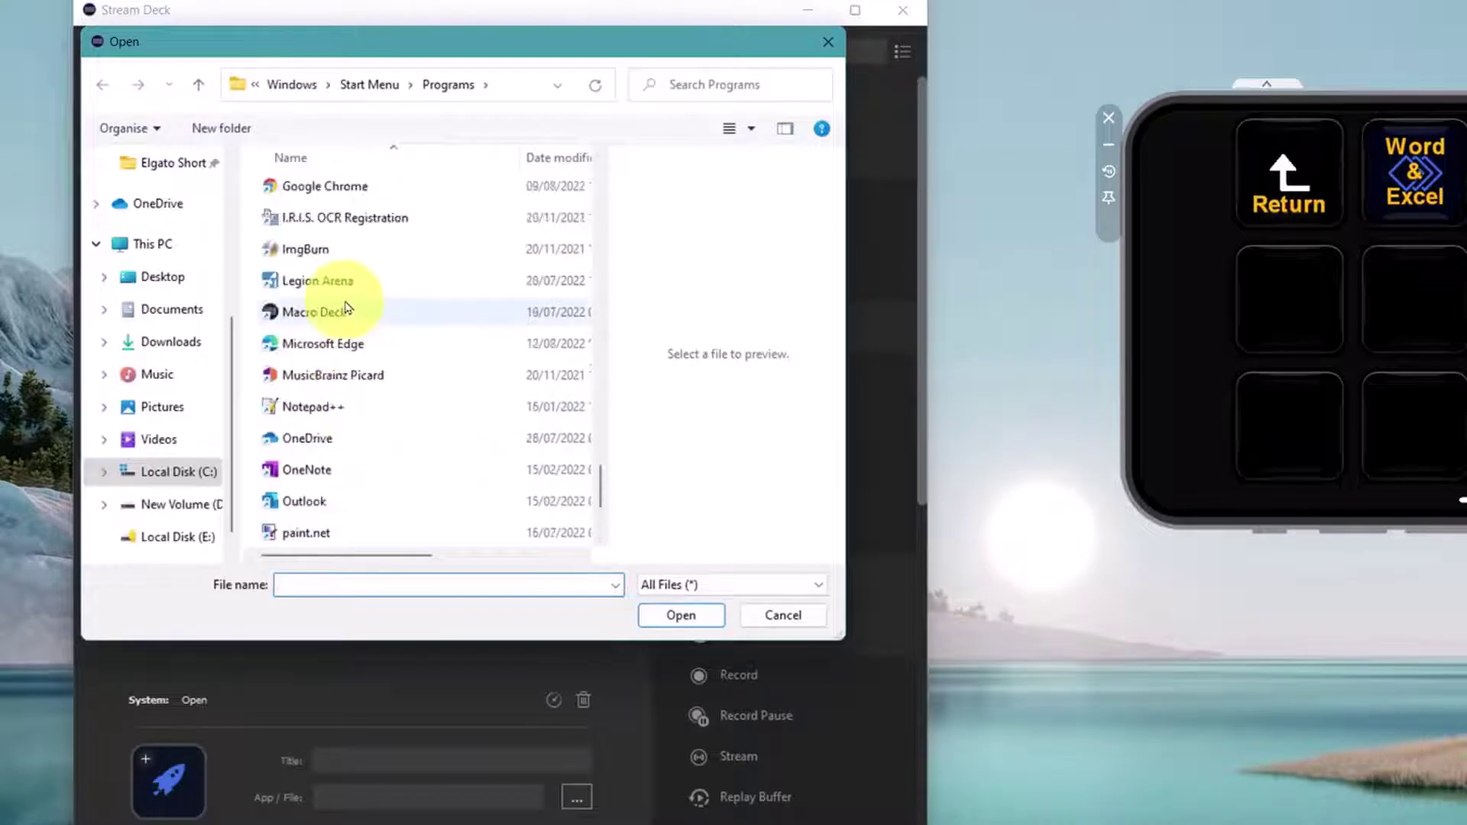
{"action": "scroll", "coordinate": [337, 302], "scroll_direction": "up", "scroll_amount": 2}
{"action": "left_click", "coordinate": [326, 294]}
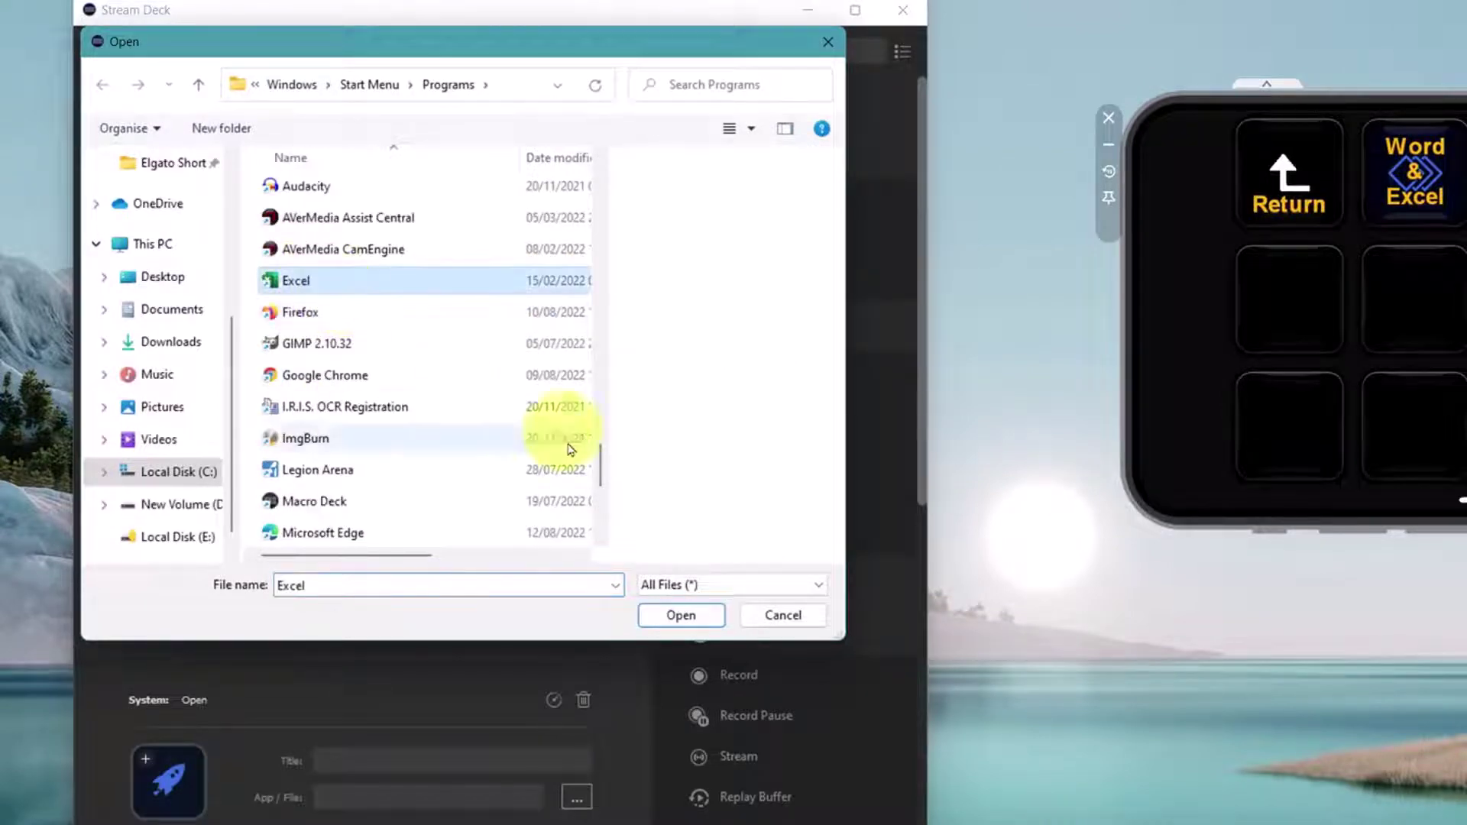
{"action": "left_click", "coordinate": [665, 615]}
{"action": "left_click", "coordinate": [384, 364]}
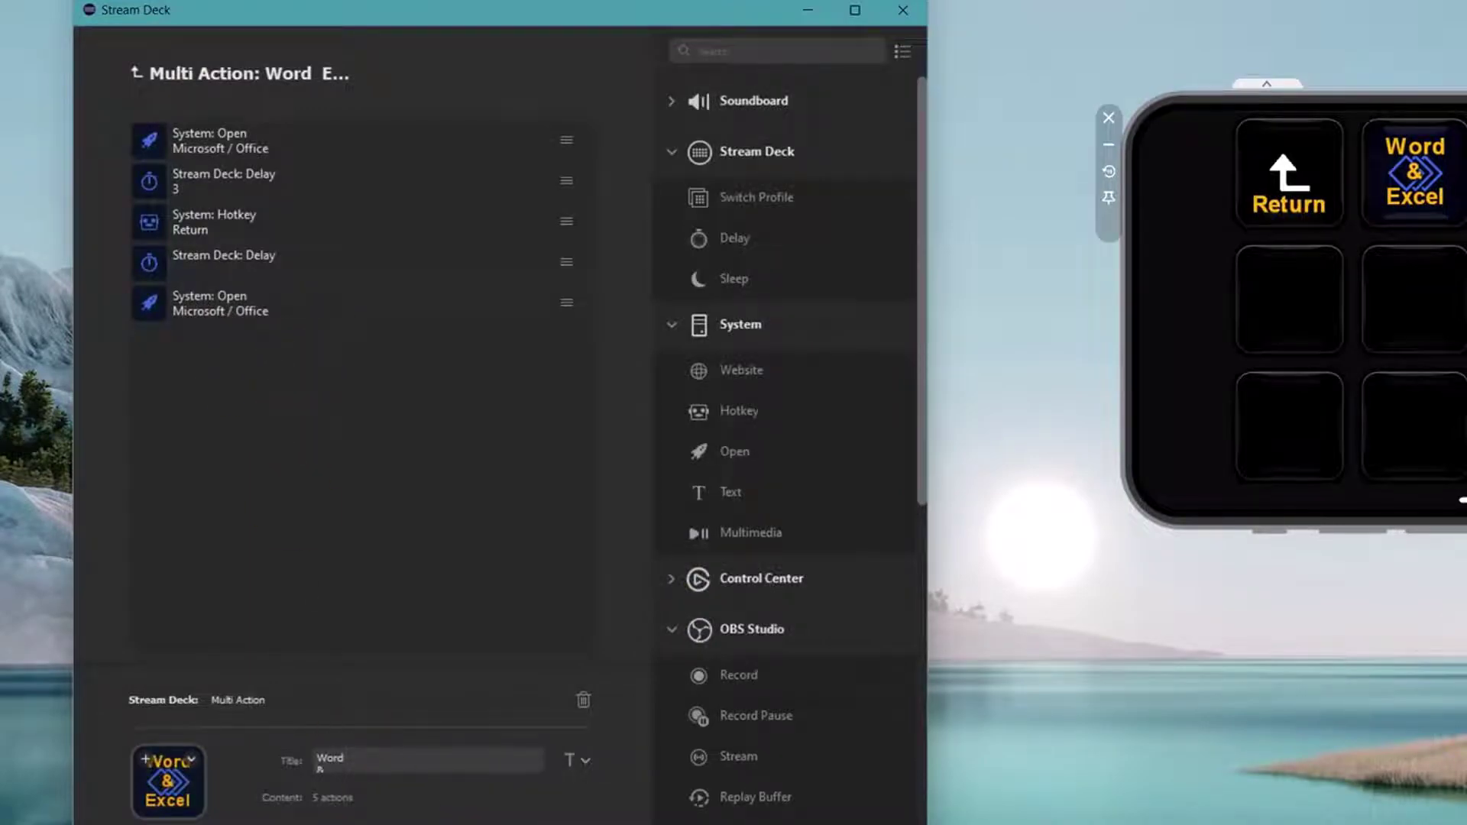
After checking the PDF guide, add a 2000 ms Delay step titled '2' after opening Excel.
{"action": "key", "text": "alt+Tab"}
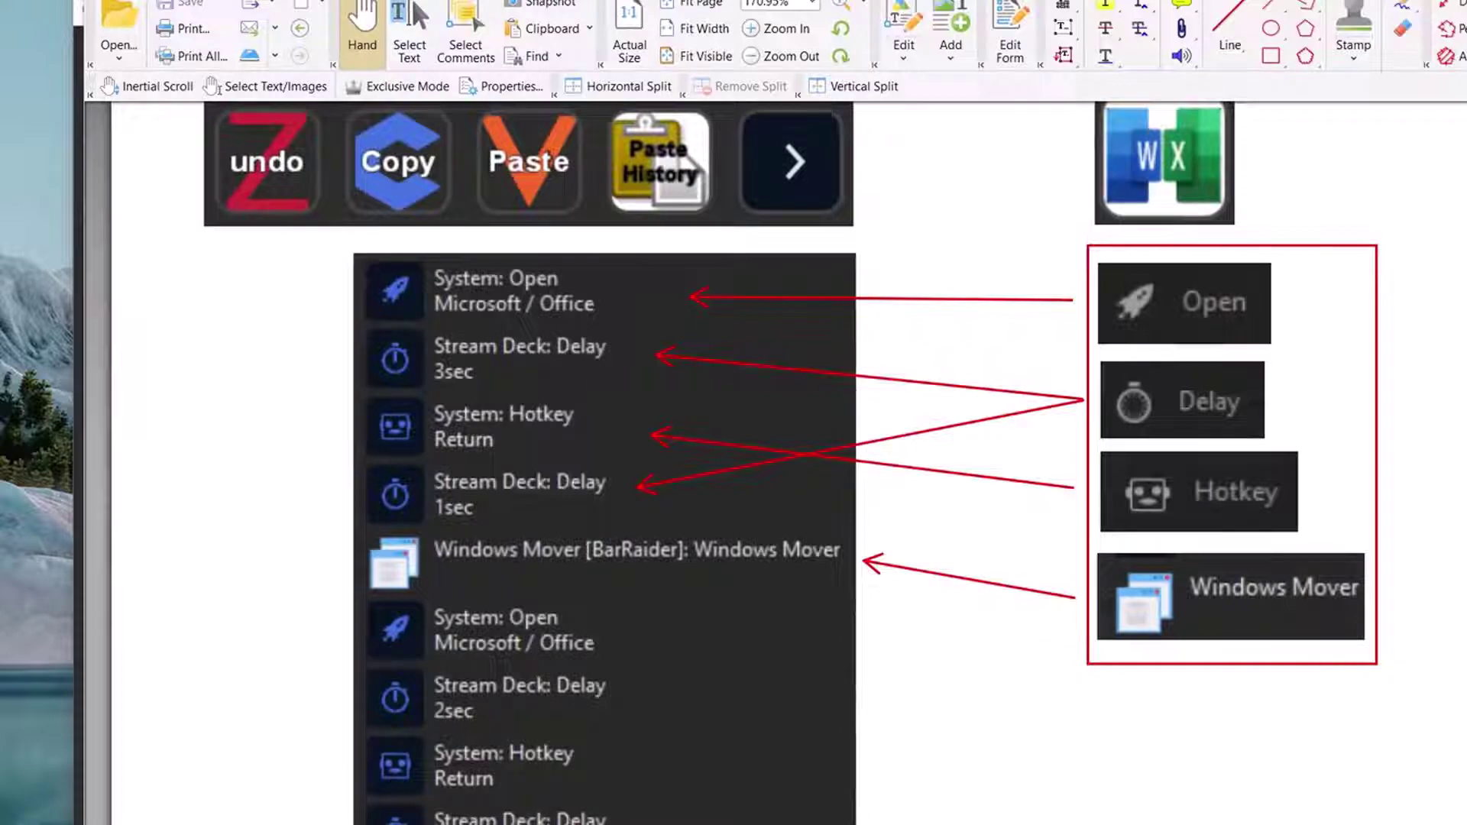
{"action": "key", "text": "alt+Tab"}
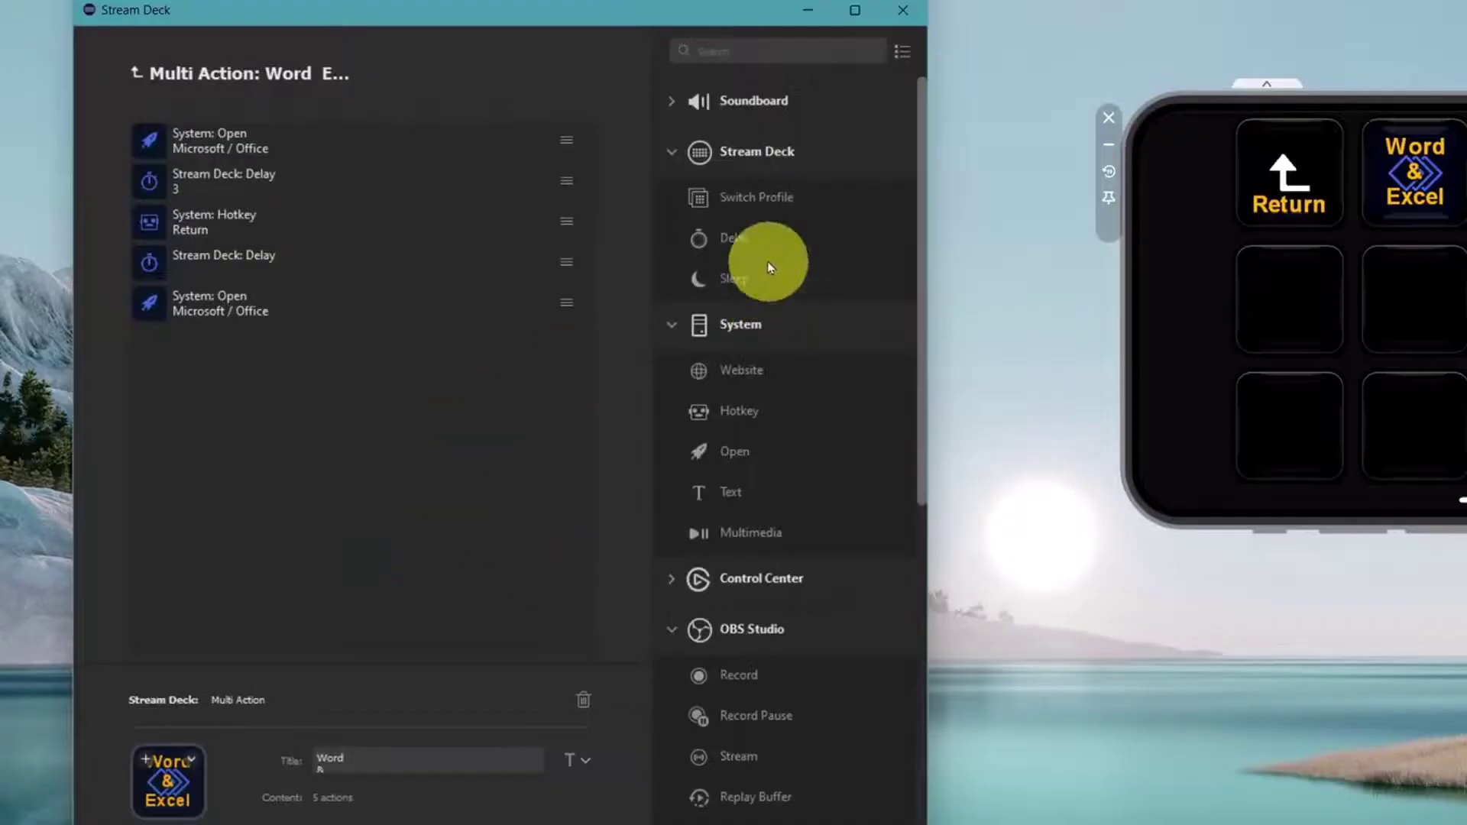
{"action": "left_click_drag", "start_coordinate": [747, 239], "coordinate": [345, 382]}
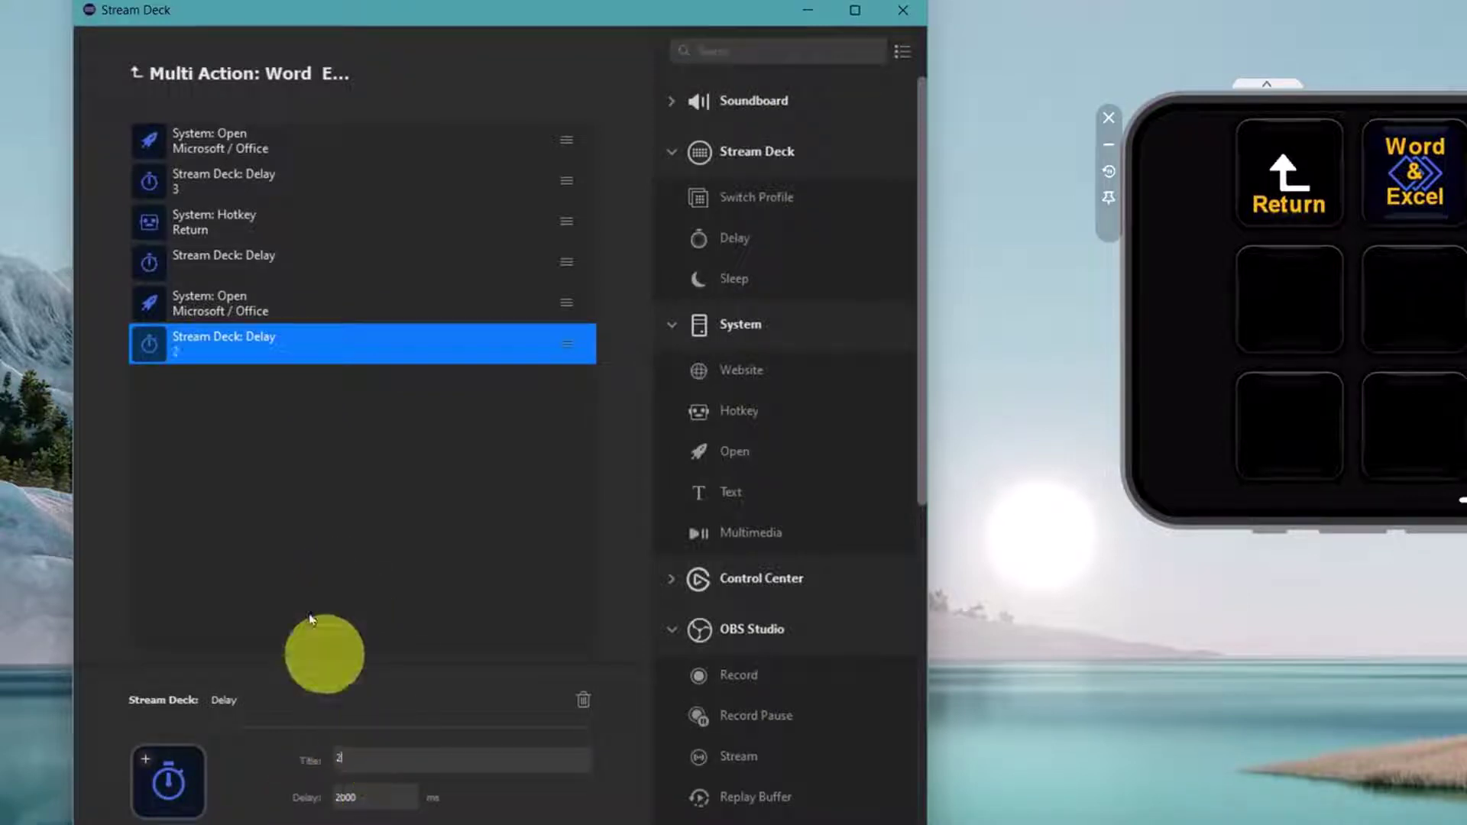
{"action": "left_click", "coordinate": [218, 405]}
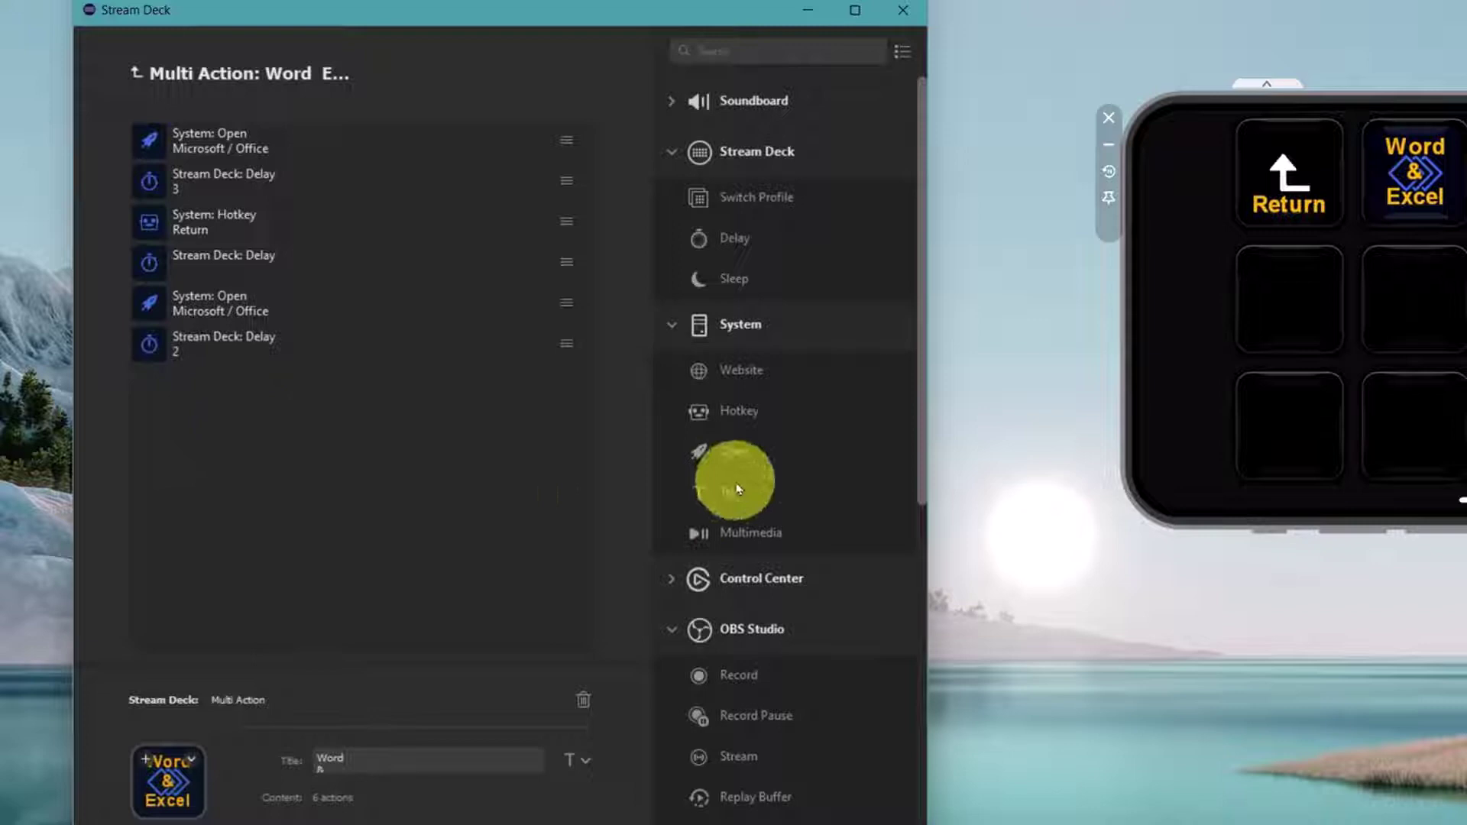
End the multi action with a Return hotkey step and go back to the keys.
{"action": "left_click_drag", "start_coordinate": [739, 411], "coordinate": [458, 461]}
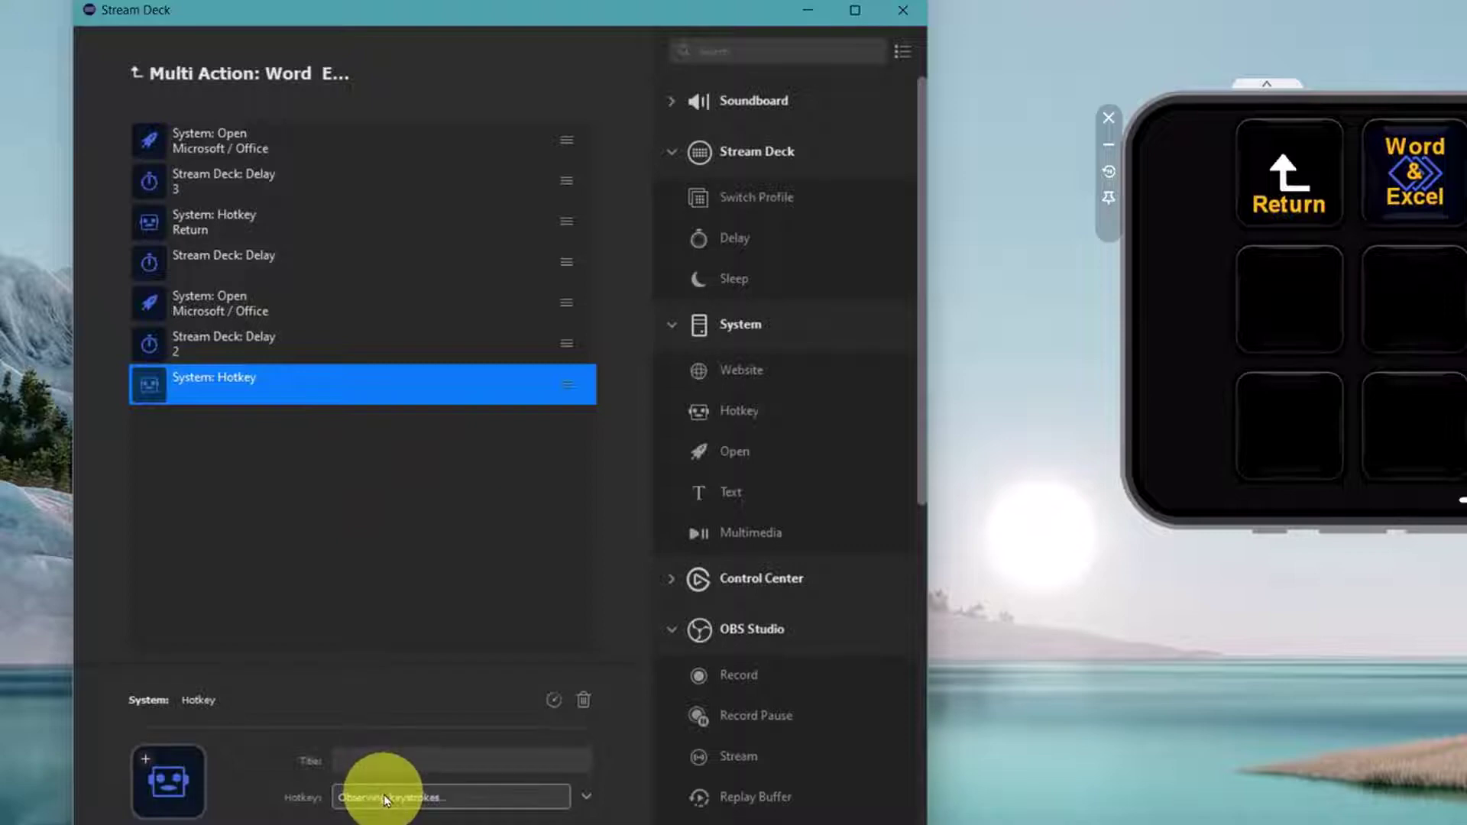
{"action": "key", "text": "Return"}
{"action": "left_click", "coordinate": [304, 449]}
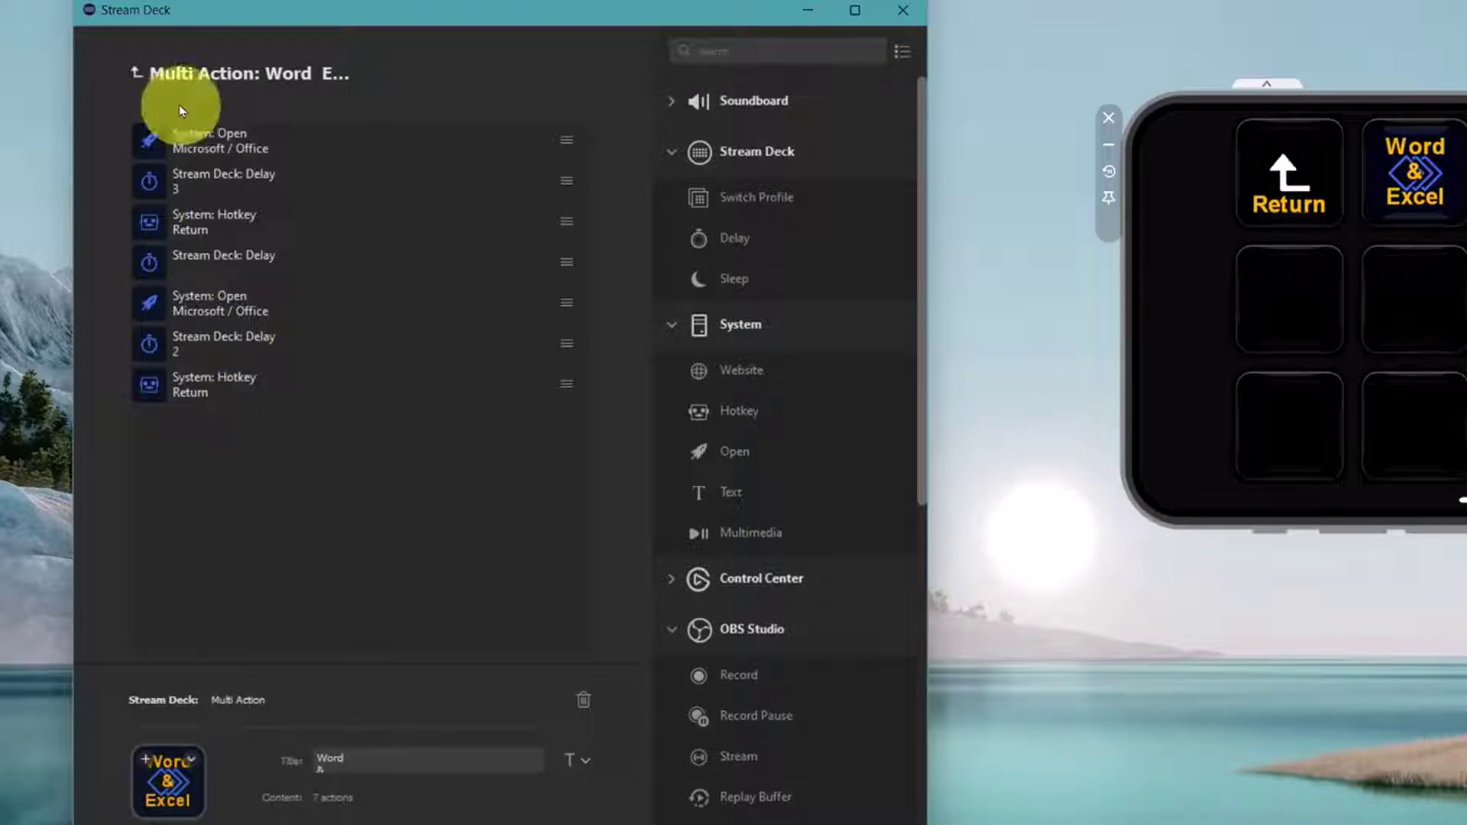
{"action": "left_click", "coordinate": [136, 72]}
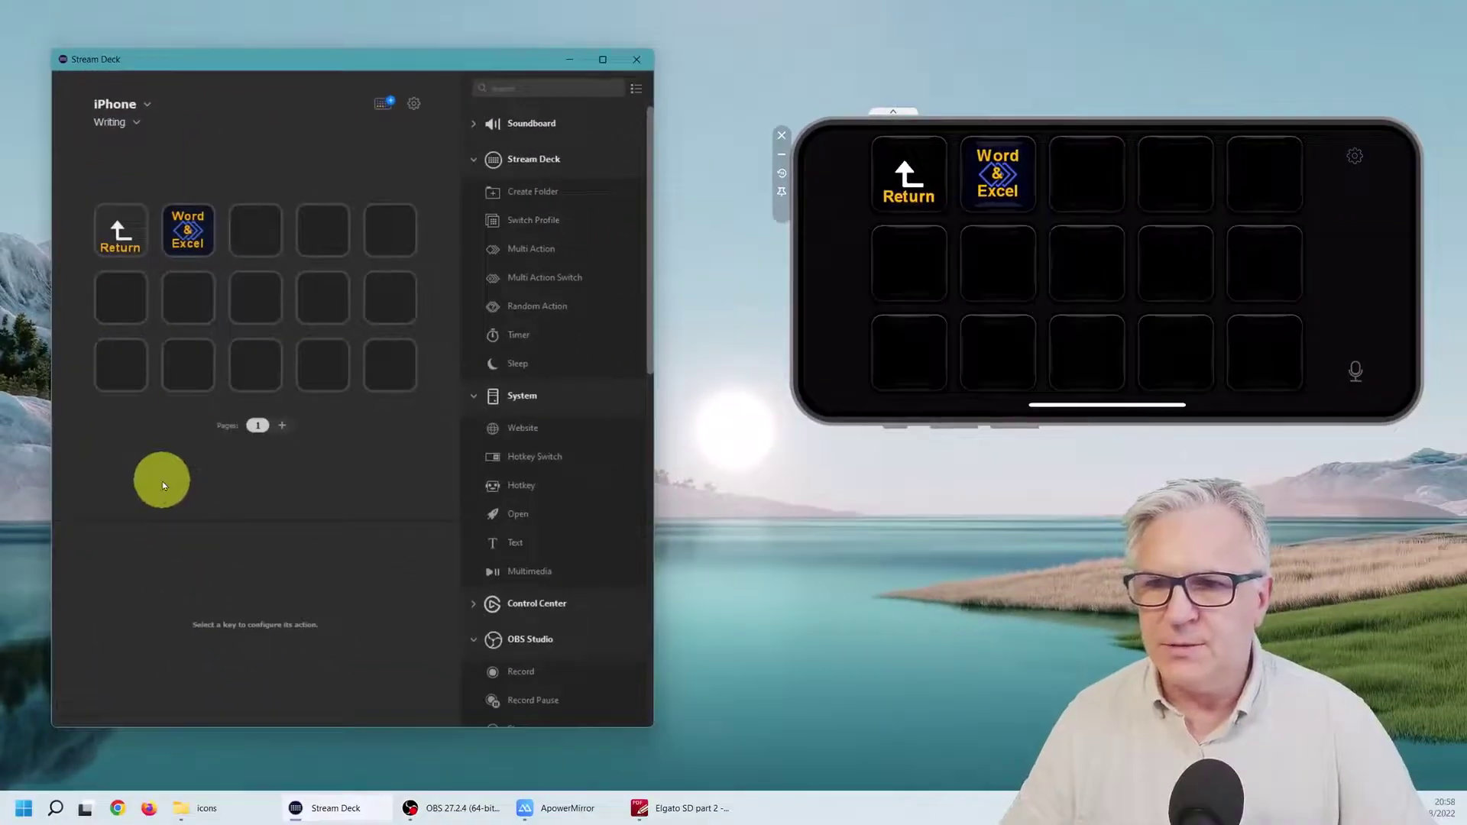
Unfocus Stream Deck and run the Word & Excel key to launch blank Word and Excel files.
{"action": "left_click", "coordinate": [730, 304]}
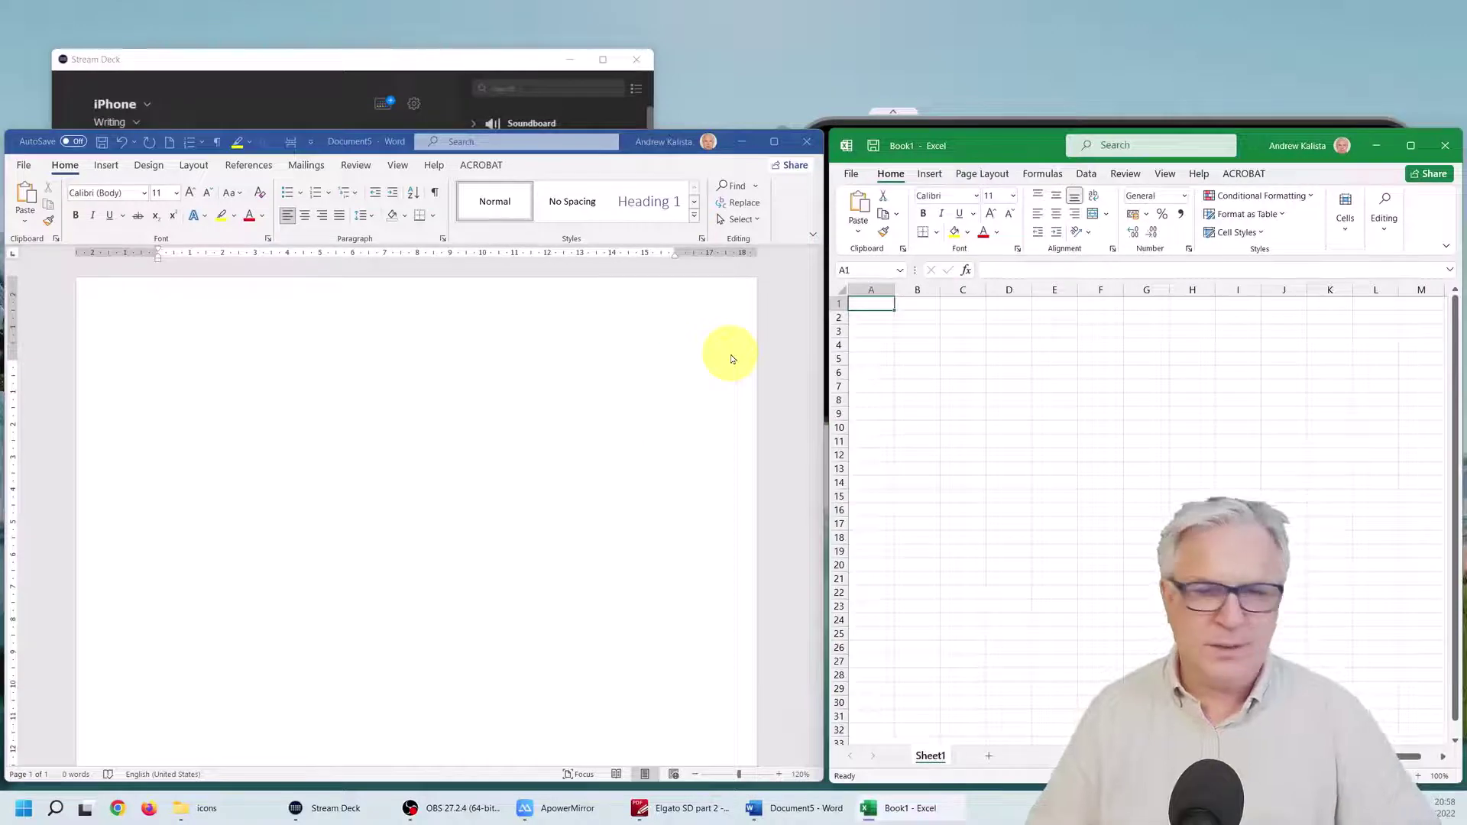
Move and shrink the Word and Excel windows to uncover the action list.
{"action": "left_click_drag", "start_coordinate": [329, 147], "coordinate": [779, 40]}
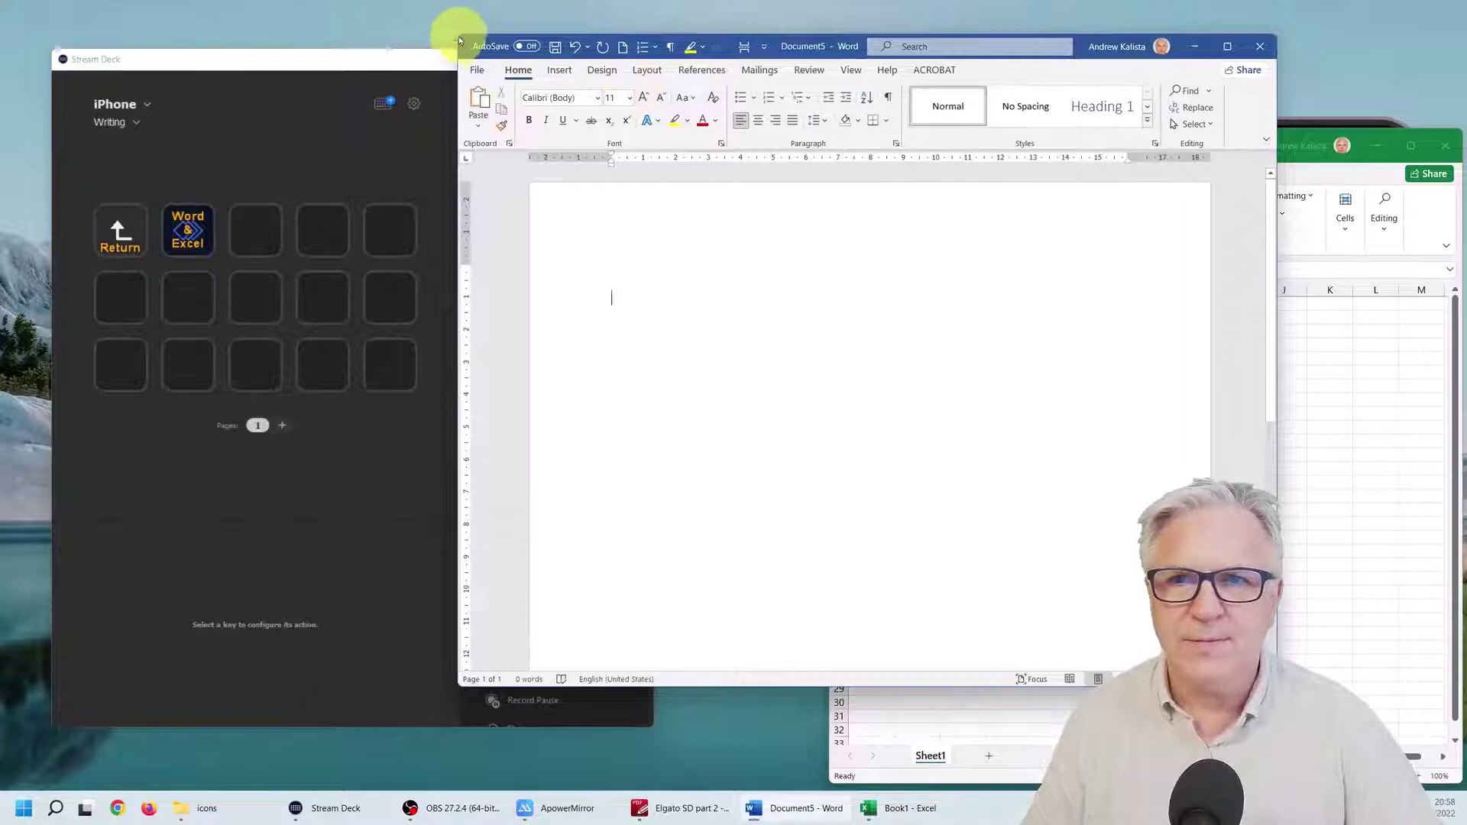
{"action": "left_click_drag", "start_coordinate": [457, 33], "coordinate": [648, 135]}
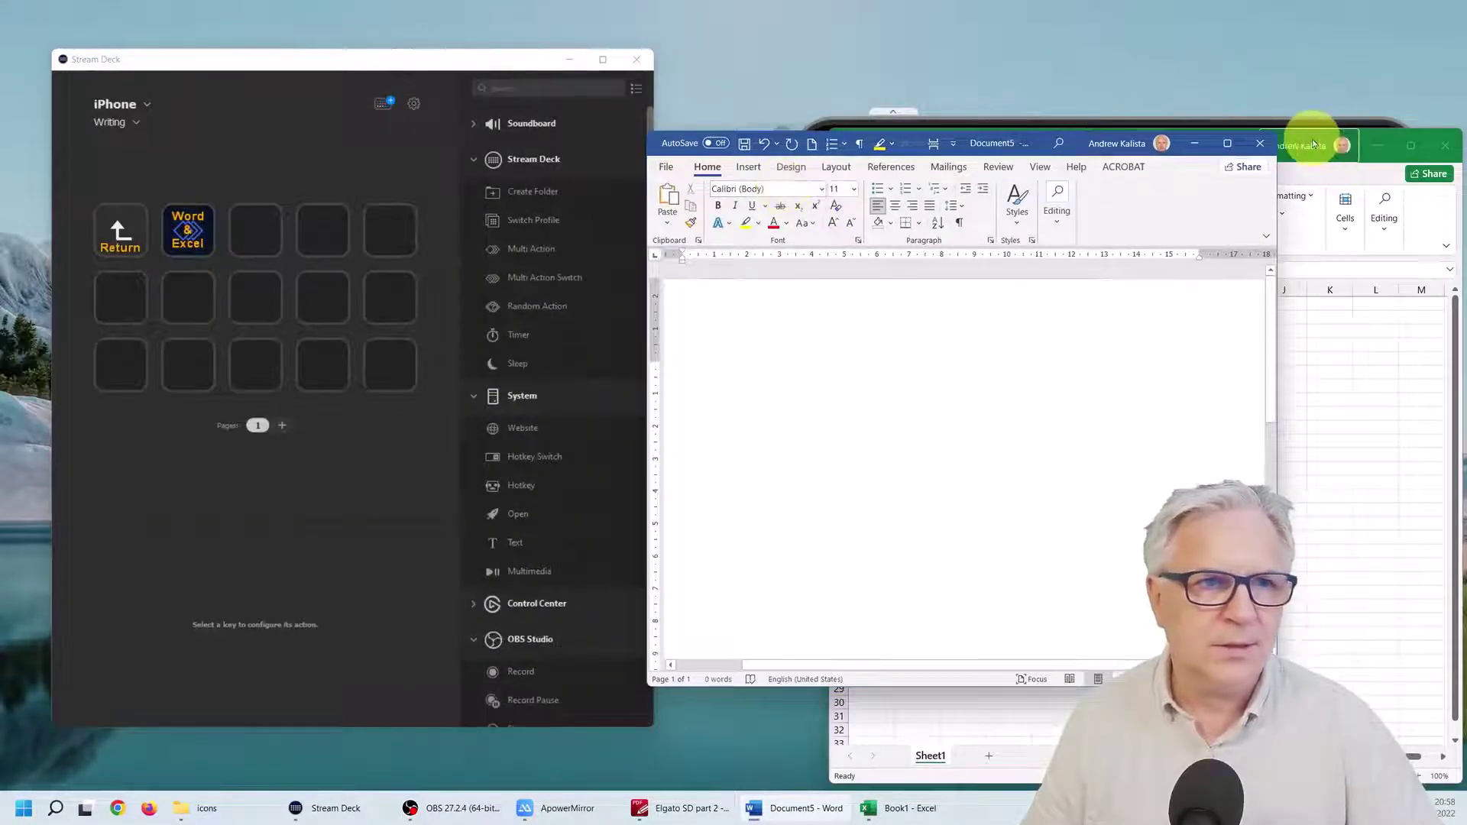
{"action": "left_click_drag", "start_coordinate": [1313, 144], "coordinate": [424, 36]}
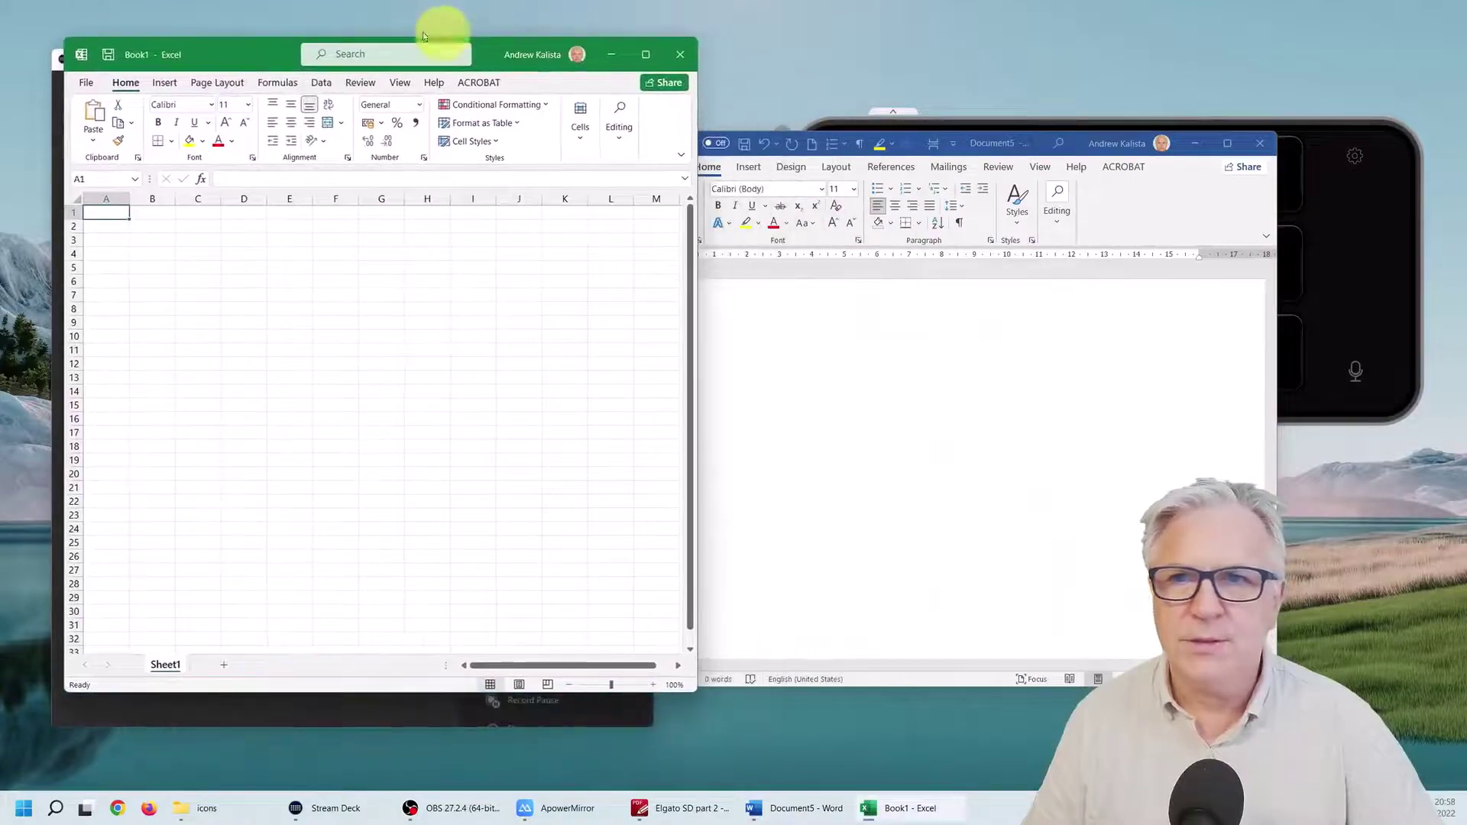
{"action": "left_click_drag", "start_coordinate": [62, 37], "coordinate": [230, 207]}
Close Excel, then close Word with Don't Save, so Word relaunches from the key.
{"action": "left_click", "coordinate": [680, 223]}
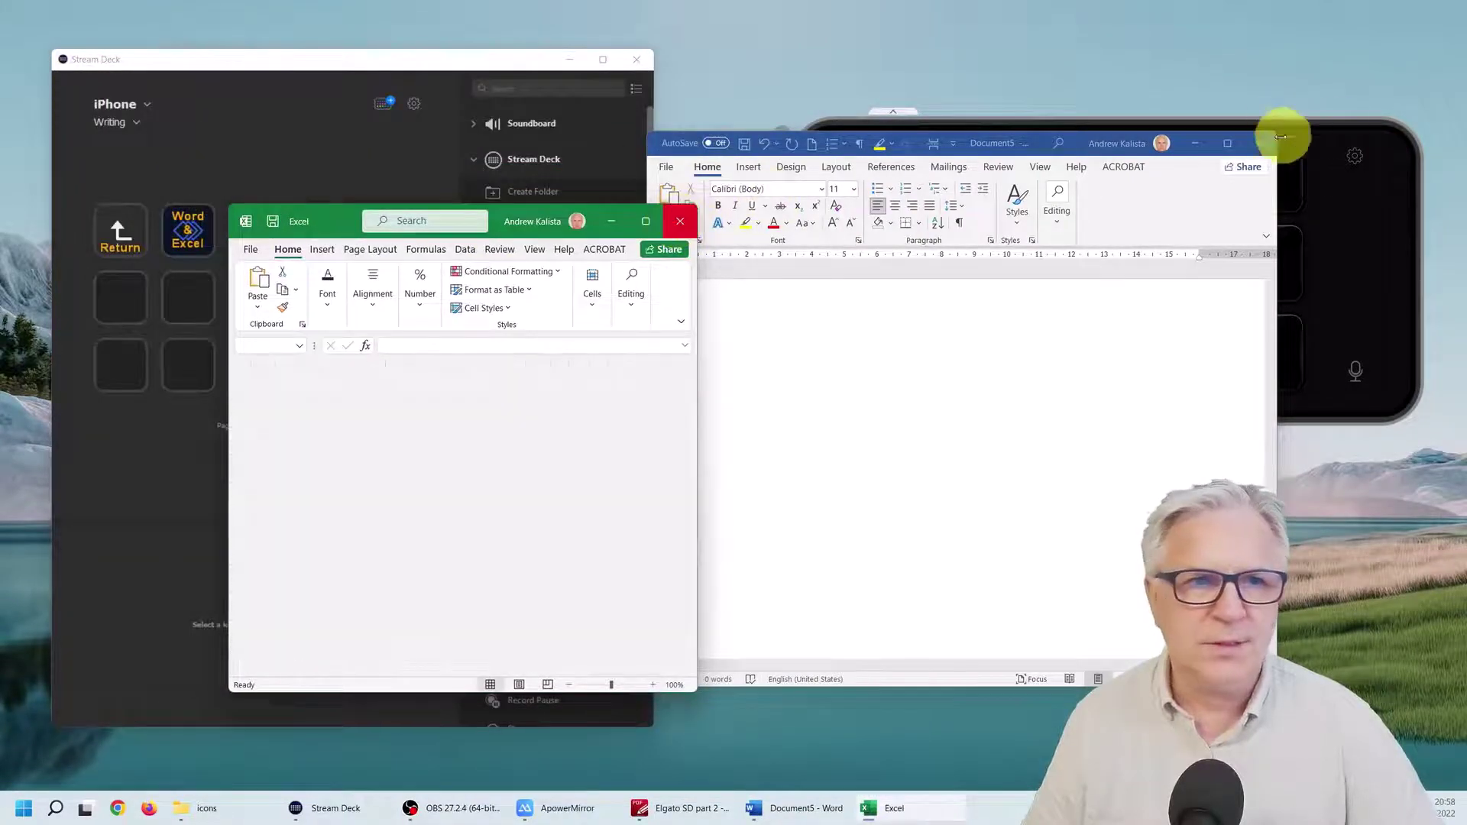
{"action": "left_click", "coordinate": [1261, 143]}
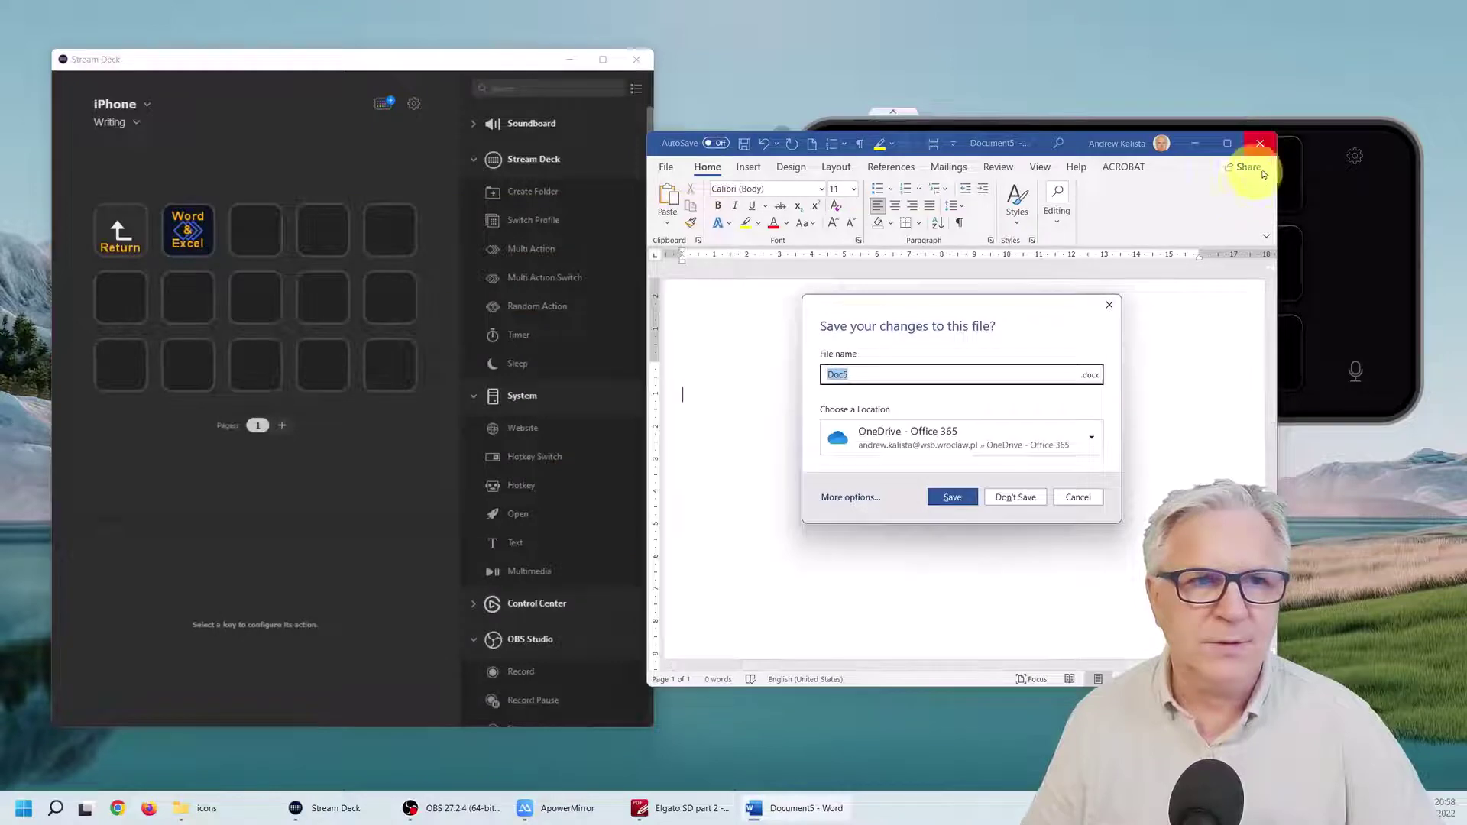
{"action": "left_click", "coordinate": [1014, 497]}
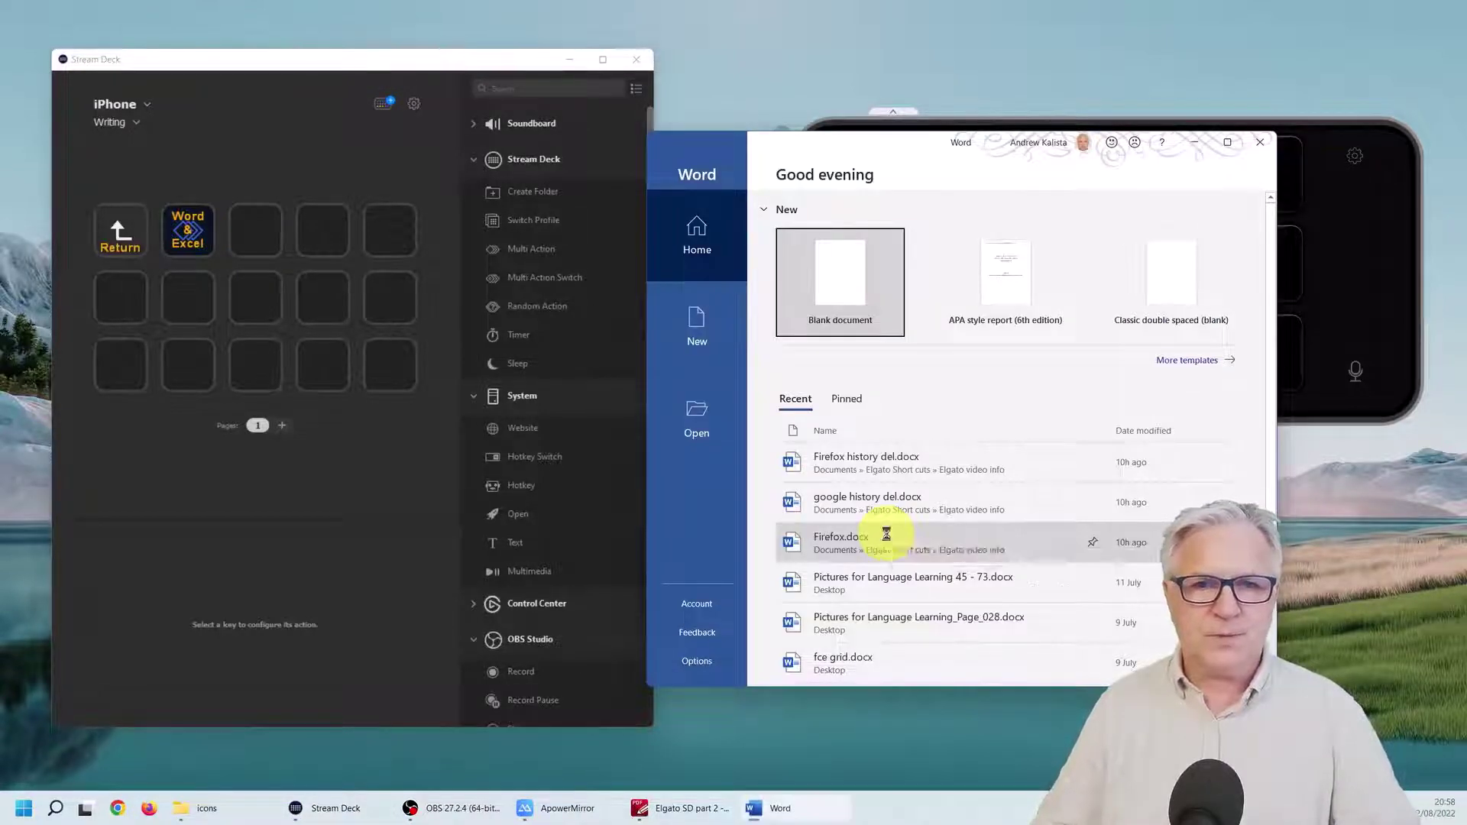
Open blank Word Document1 and blank Excel Book1 from their start screens.
{"action": "key", "text": "Return"}
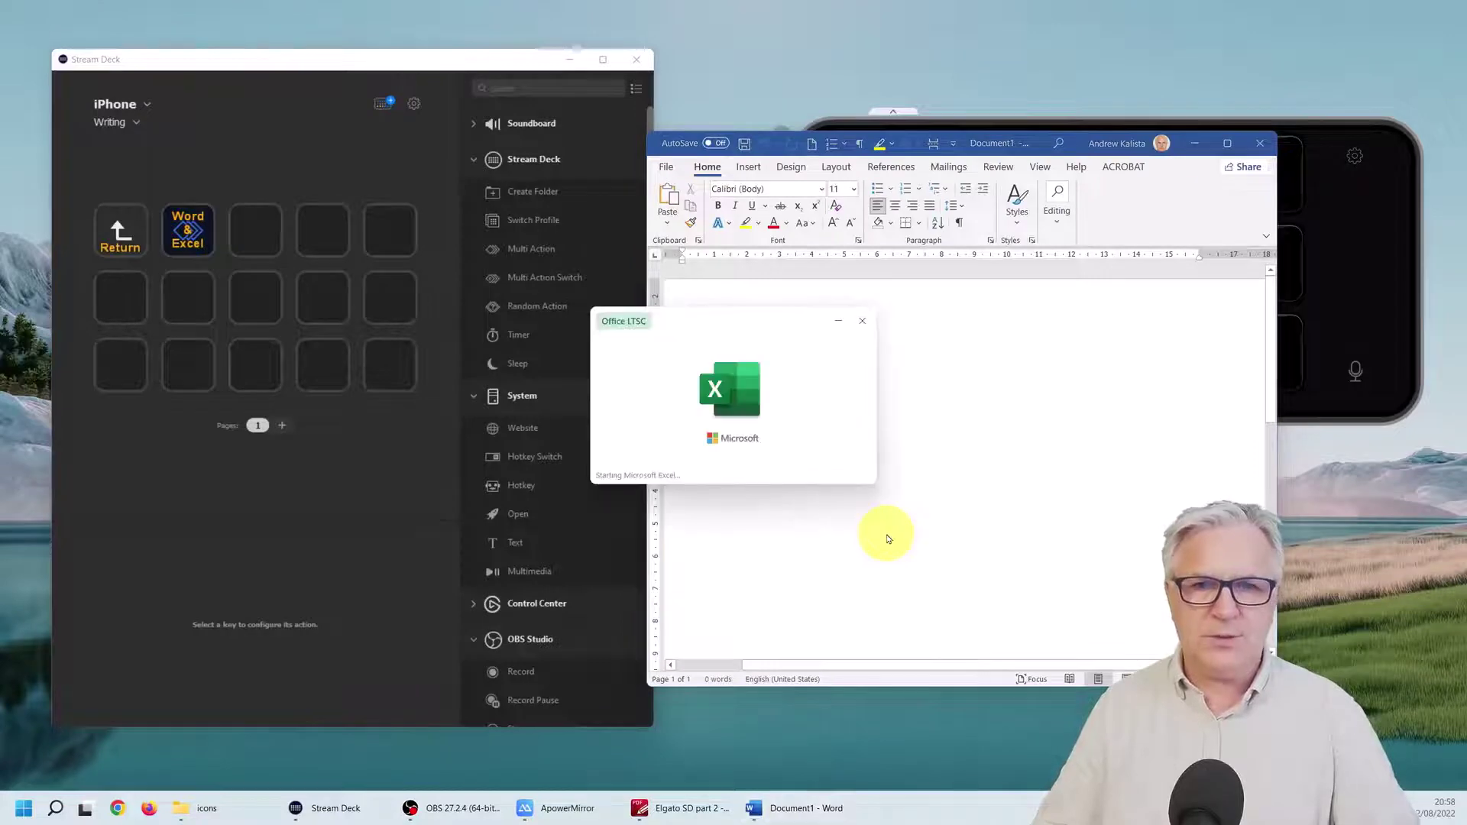
{"action": "key", "text": "Return"}
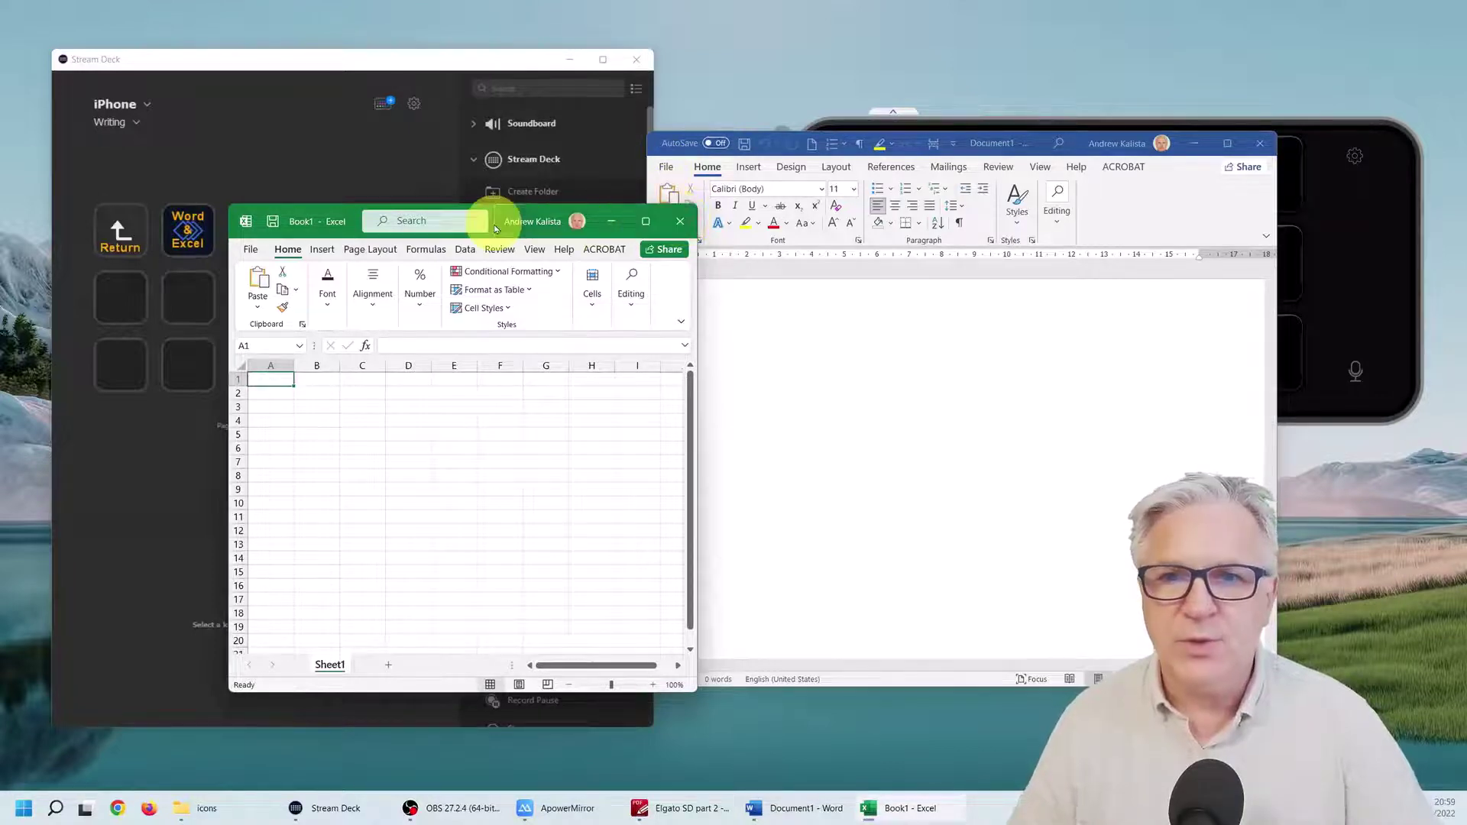
Tile Excel's Book1 across the right half and Word's Document1 across the left half.
{"action": "left_click_drag", "start_coordinate": [348, 214], "coordinate": [1115, 117]}
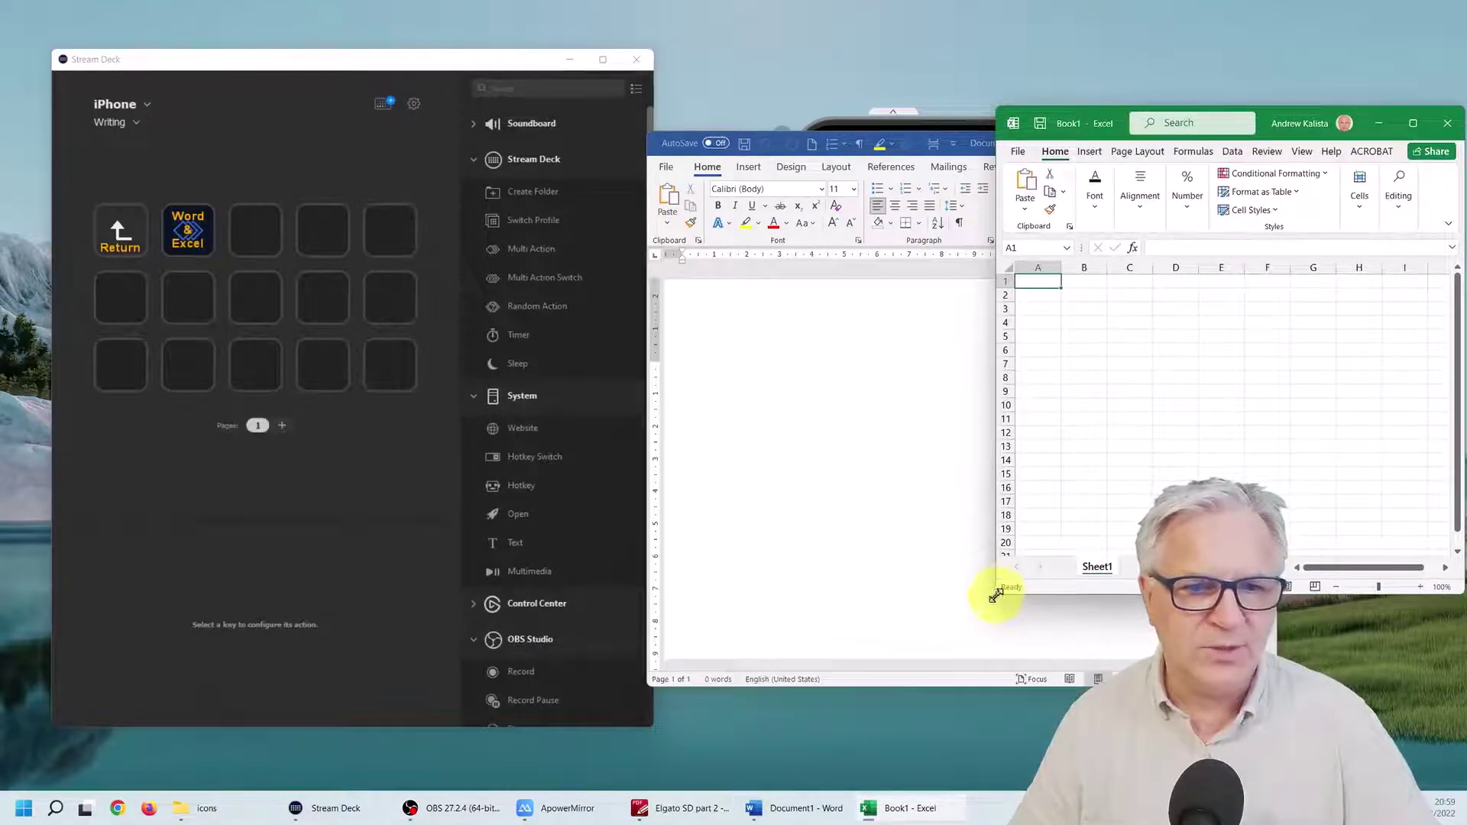
{"action": "left_click_drag", "start_coordinate": [995, 594], "coordinate": [727, 786]}
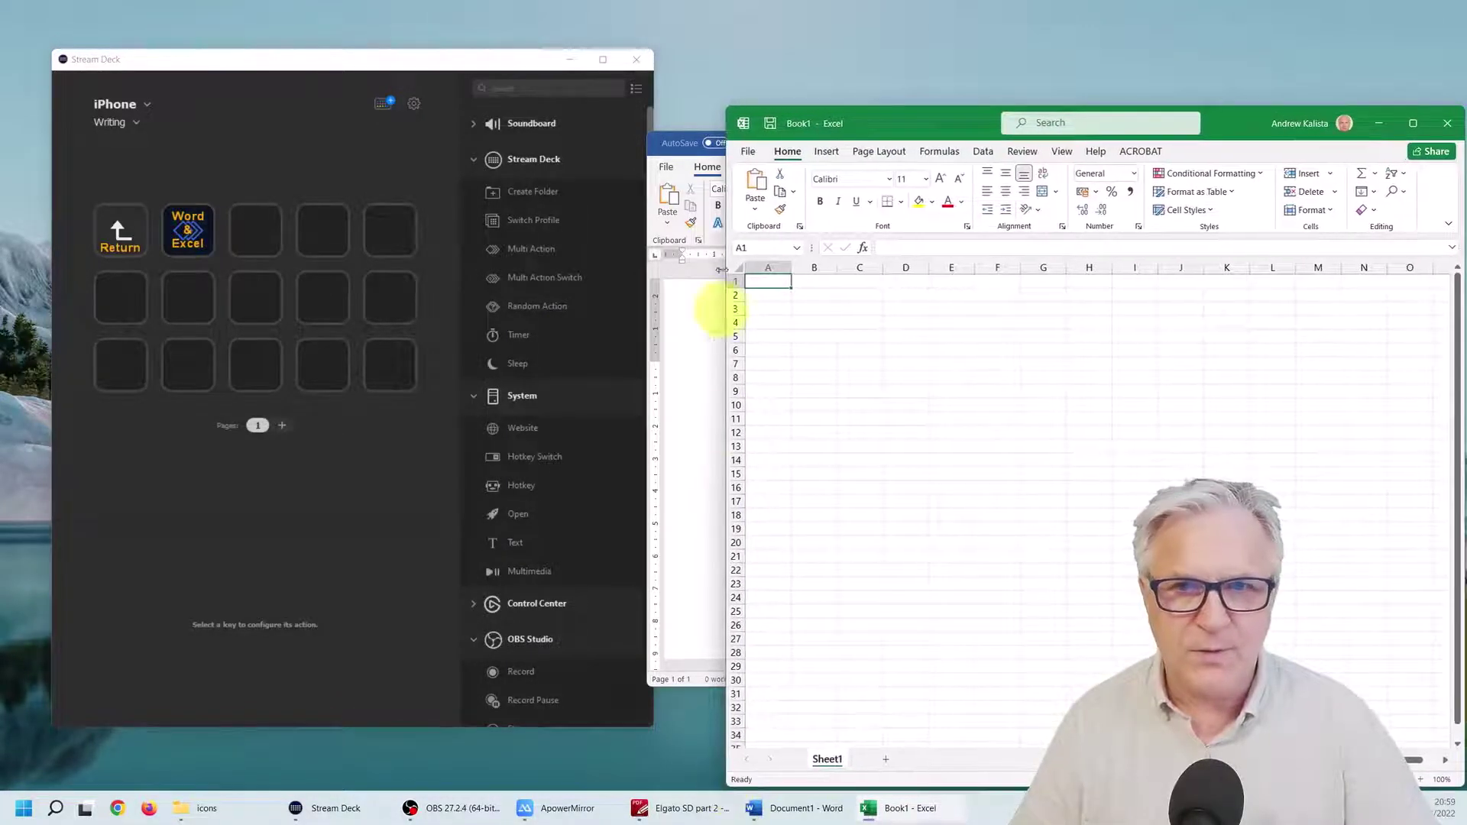
{"action": "left_click", "coordinate": [691, 145]}
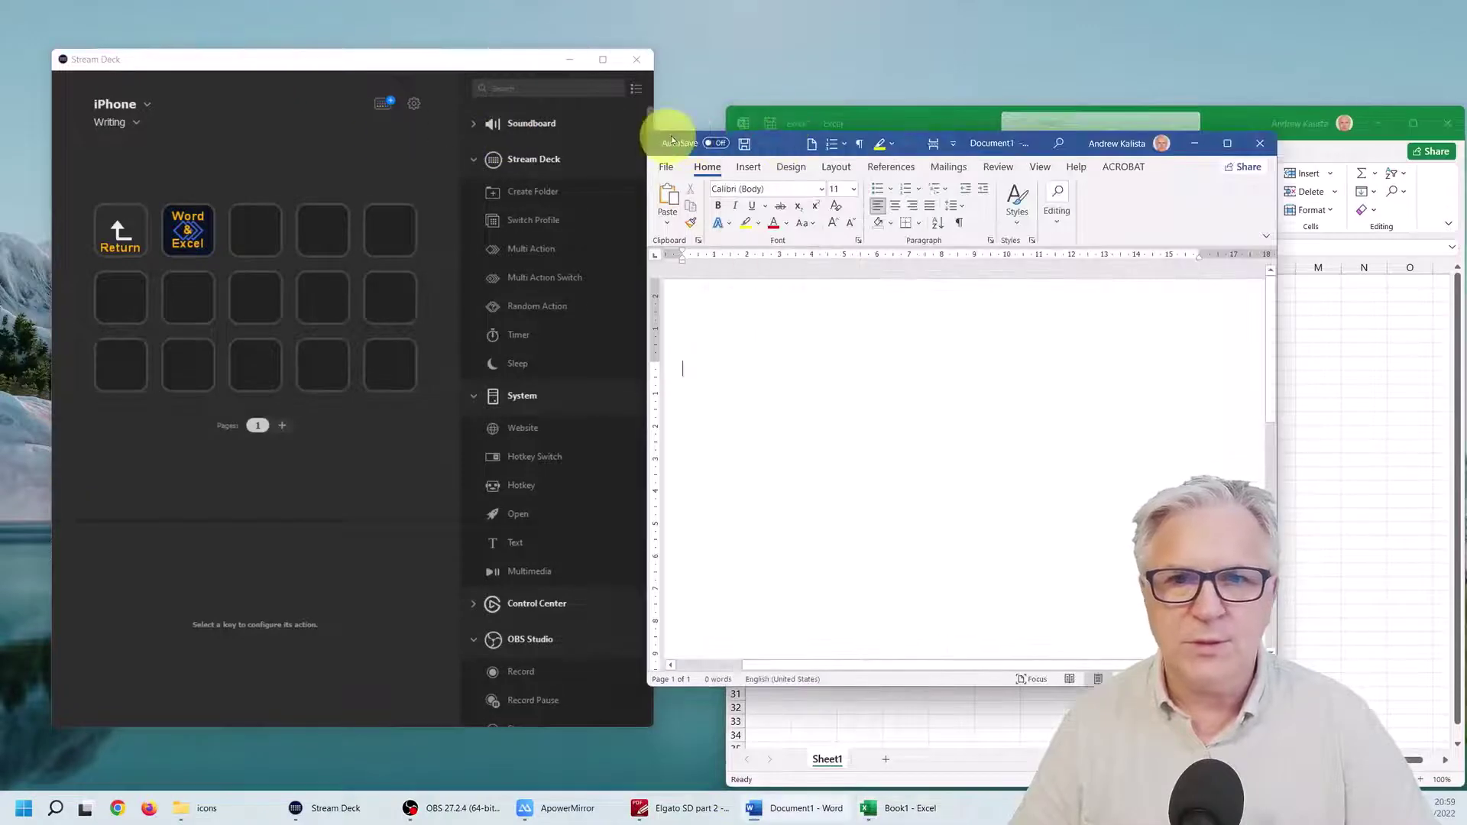
{"action": "left_click_drag", "start_coordinate": [1105, 145], "coordinate": [462, 119]}
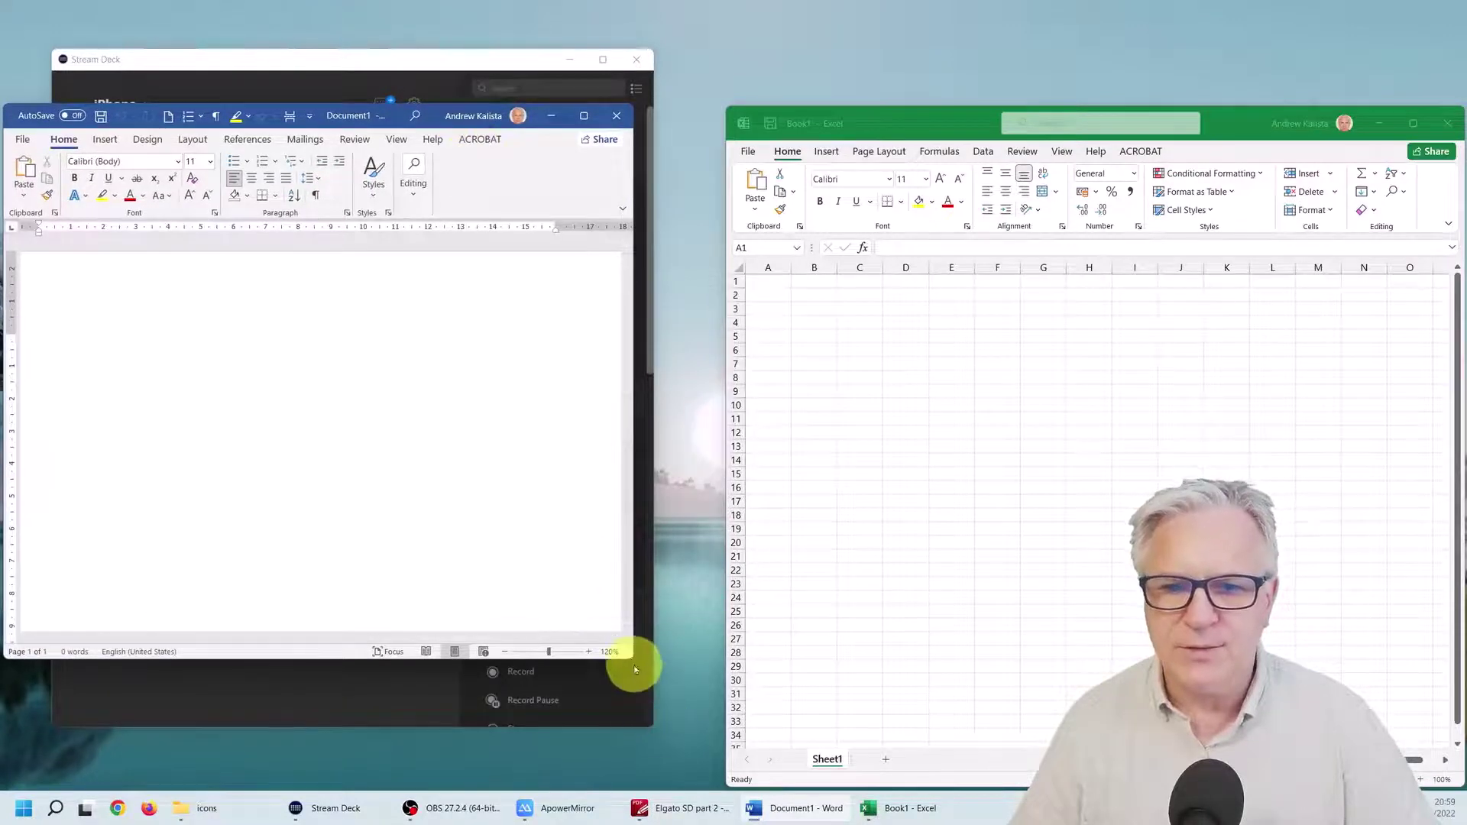
{"action": "left_click_drag", "start_coordinate": [629, 659], "coordinate": [725, 789]}
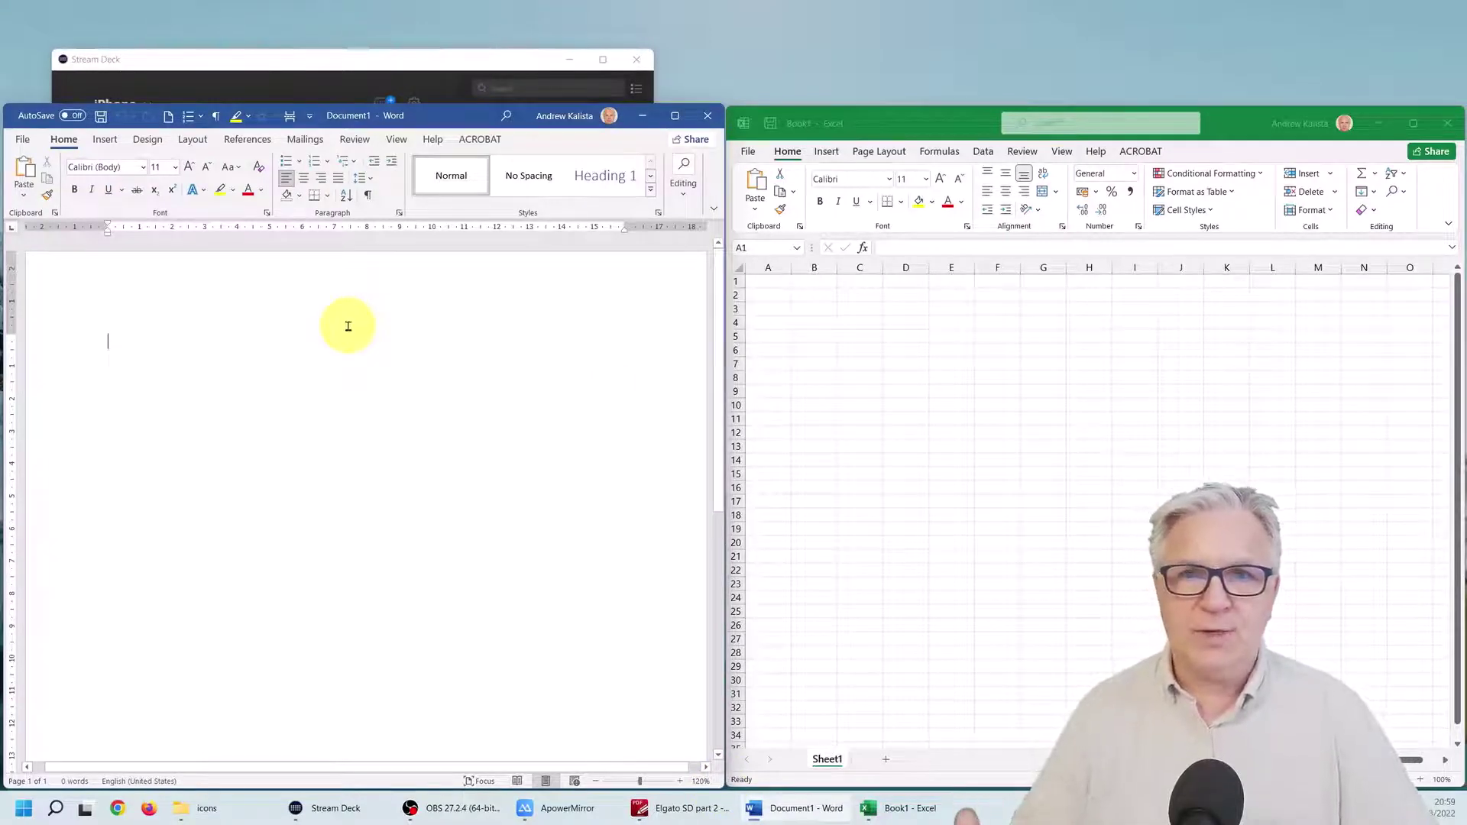
Reopen the Word & Excel multi-action's seven-step list and collapse the OBS Studio actions.
{"action": "left_click", "coordinate": [400, 60]}
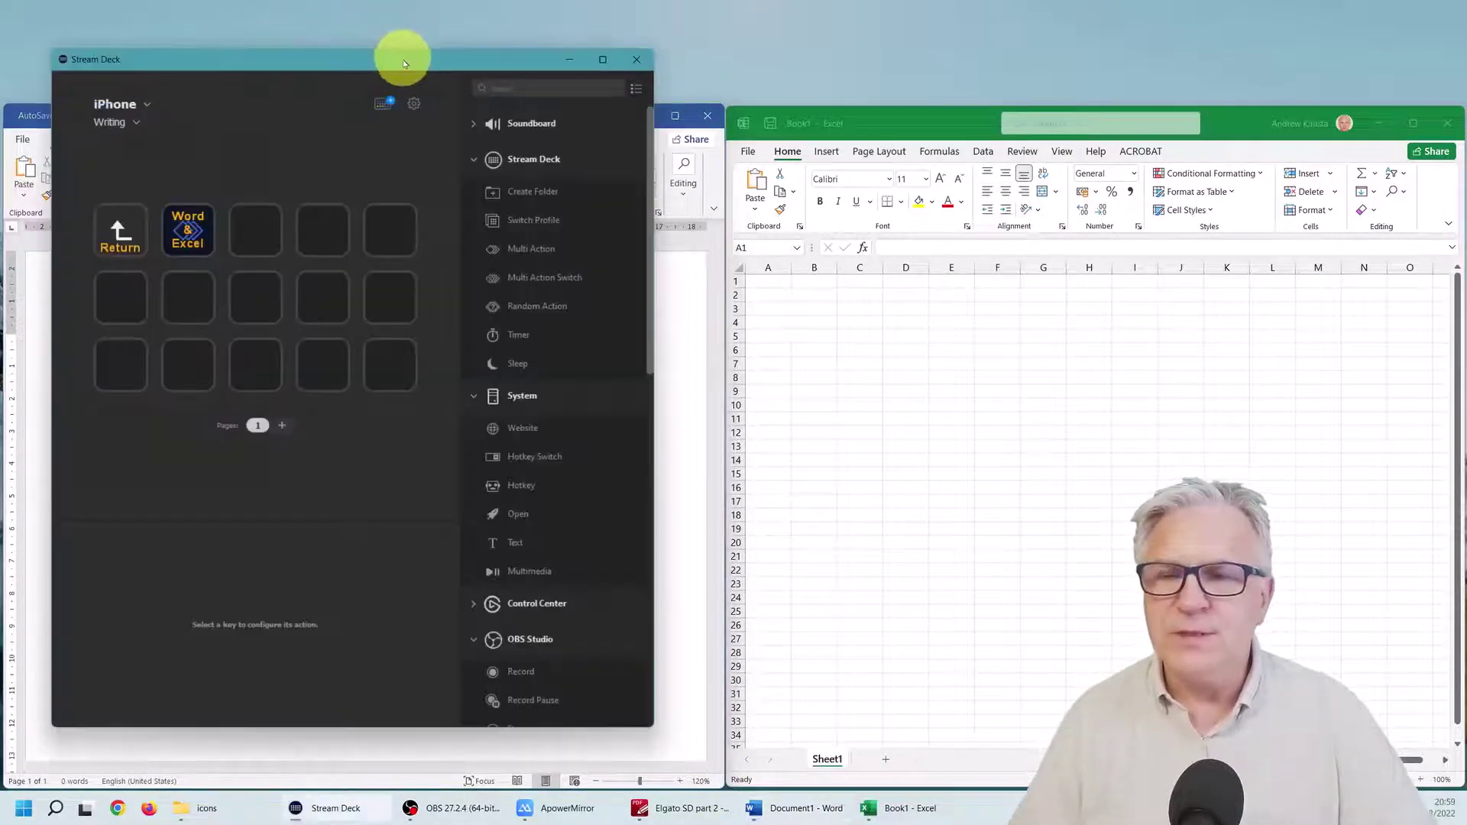
{"action": "left_click", "coordinate": [189, 229]}
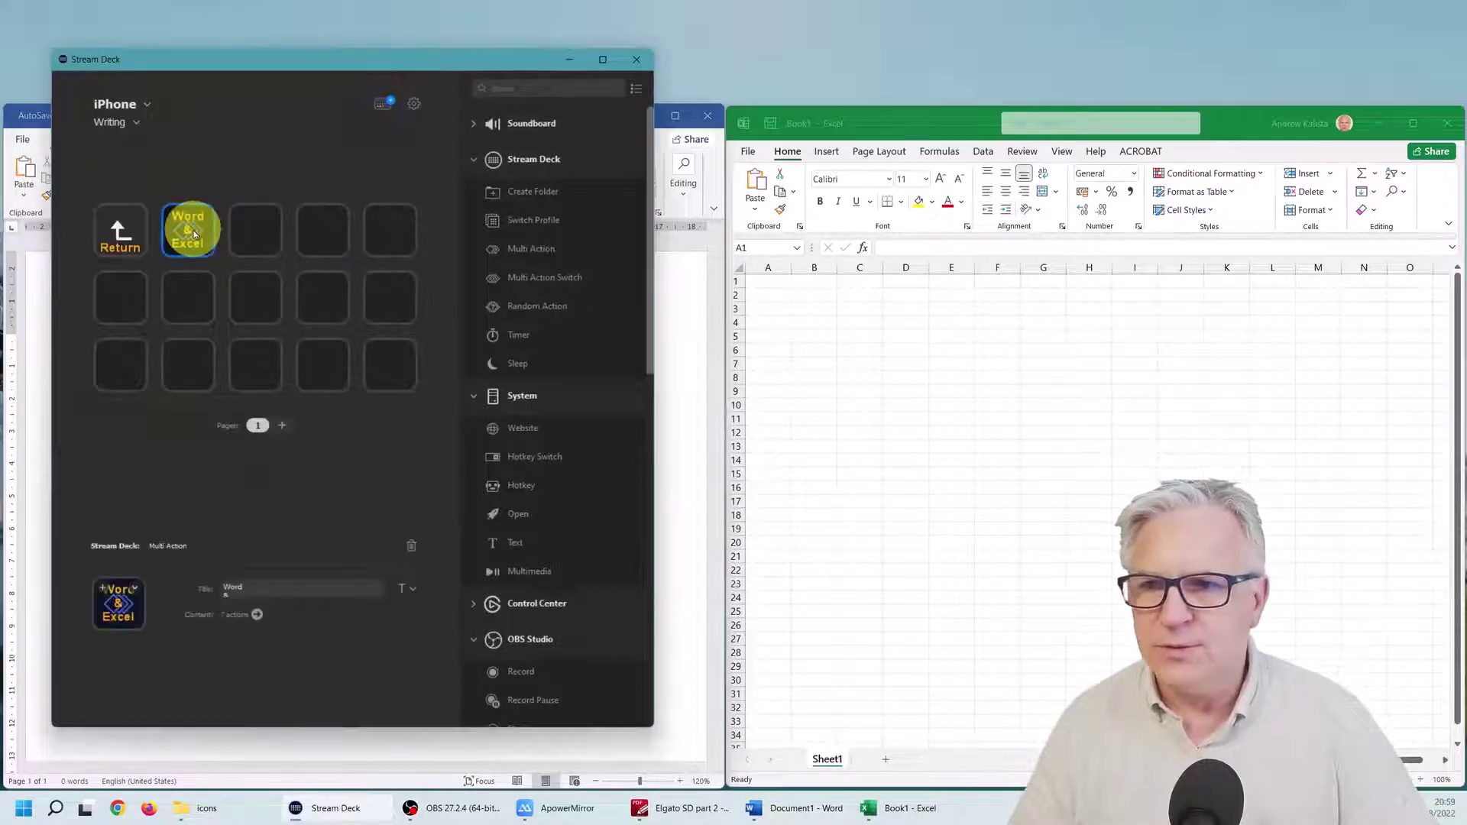
{"action": "left_click", "coordinate": [255, 616]}
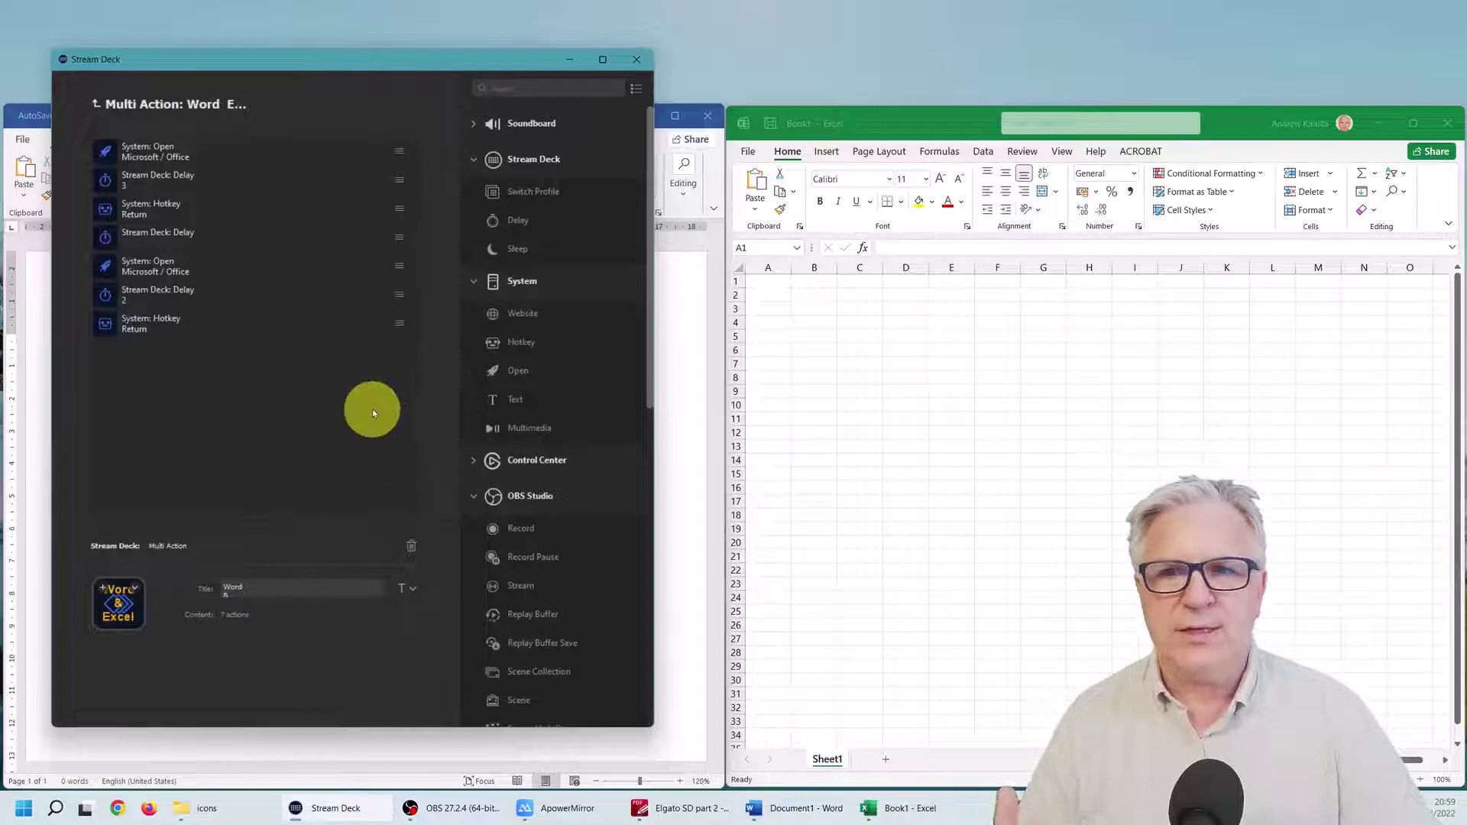
{"action": "left_click_drag", "start_coordinate": [649, 357], "coordinate": [649, 498]}
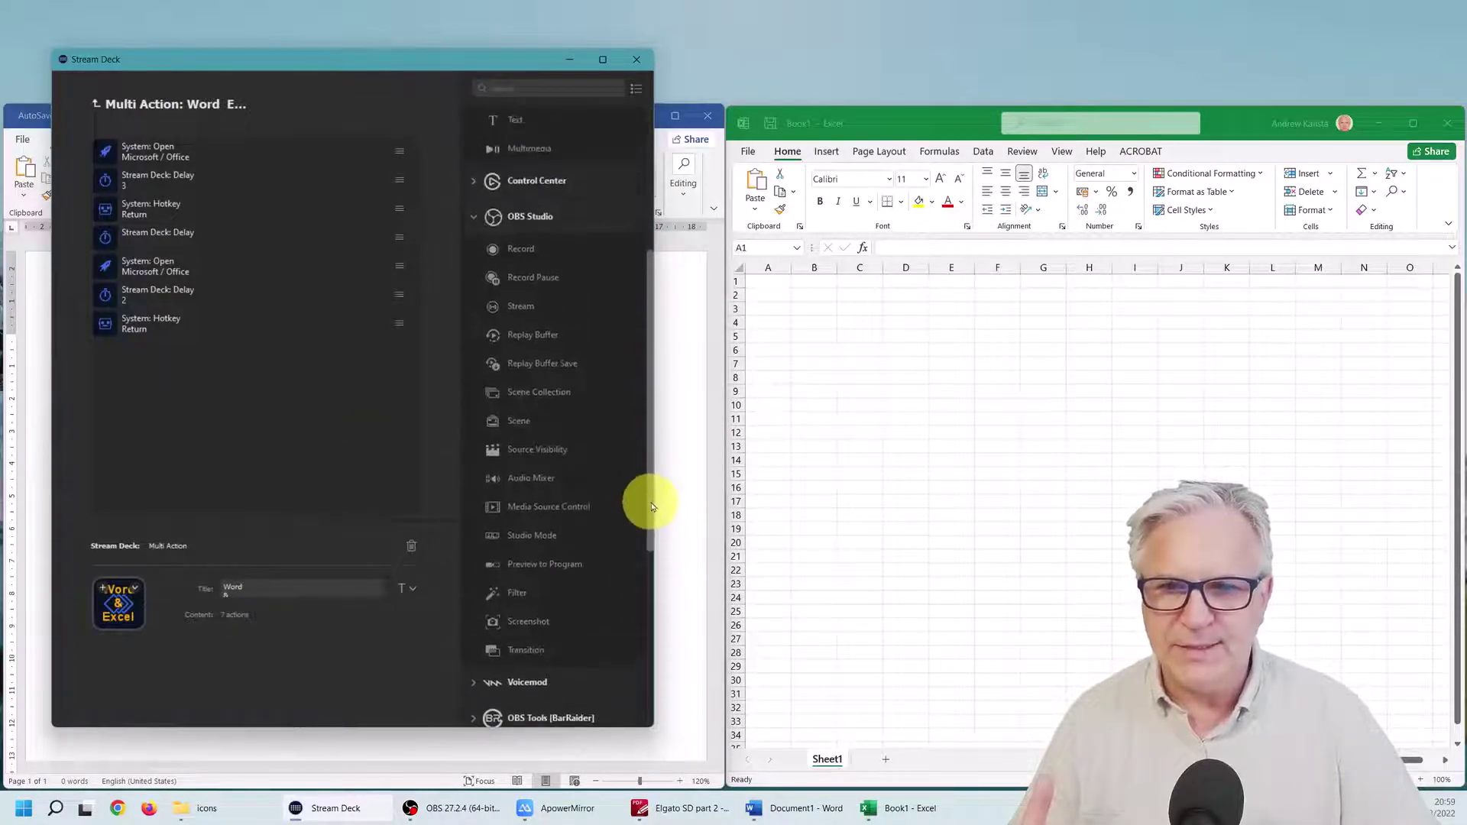
{"action": "left_click", "coordinate": [485, 225]}
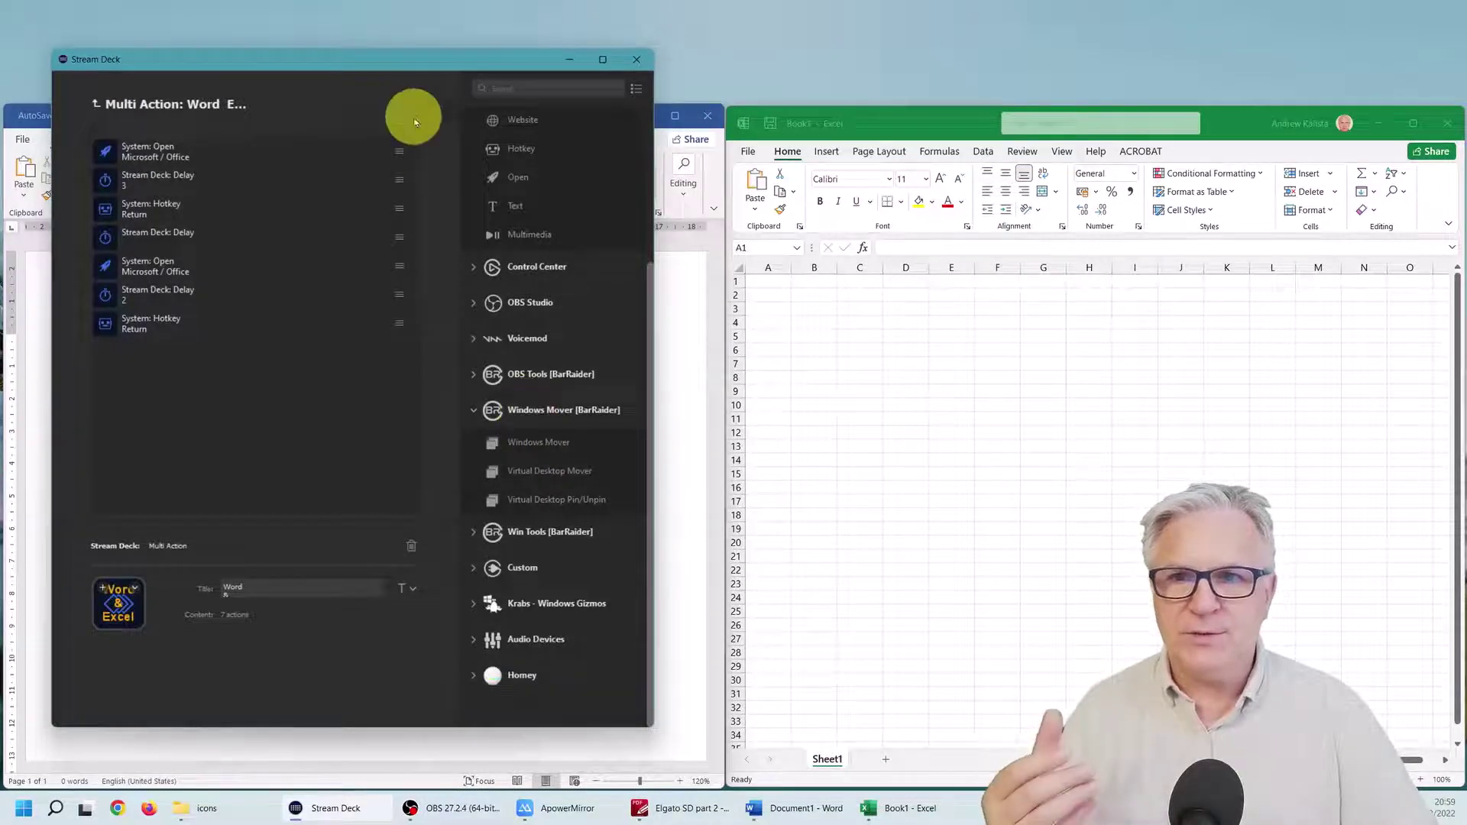
Search 'mover' in the Store's Plugins to confirm Windows Mover & Resizer is installed, then close the Store.
{"action": "left_click", "coordinate": [95, 104]}
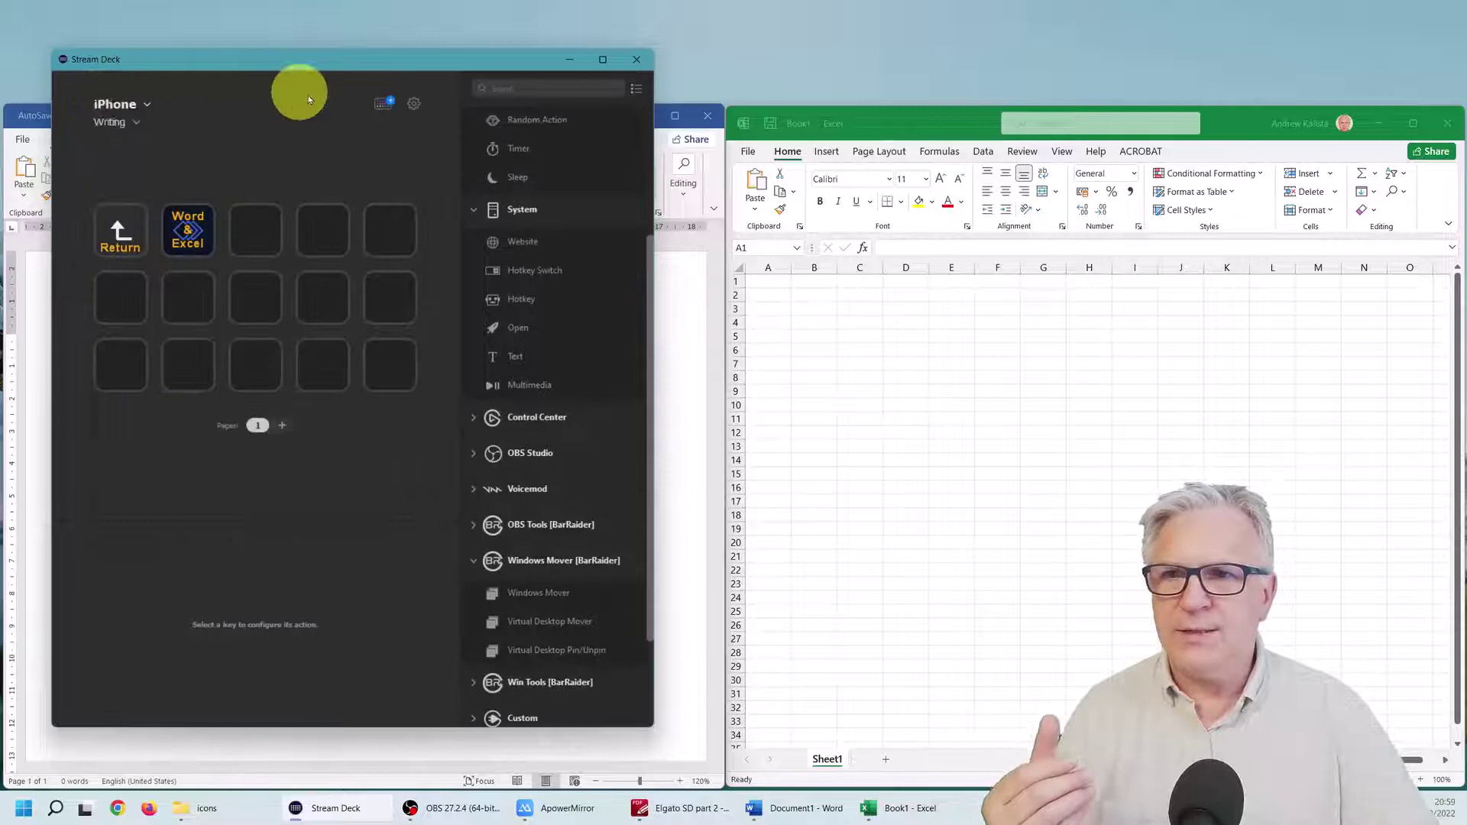
{"action": "left_click", "coordinate": [379, 105]}
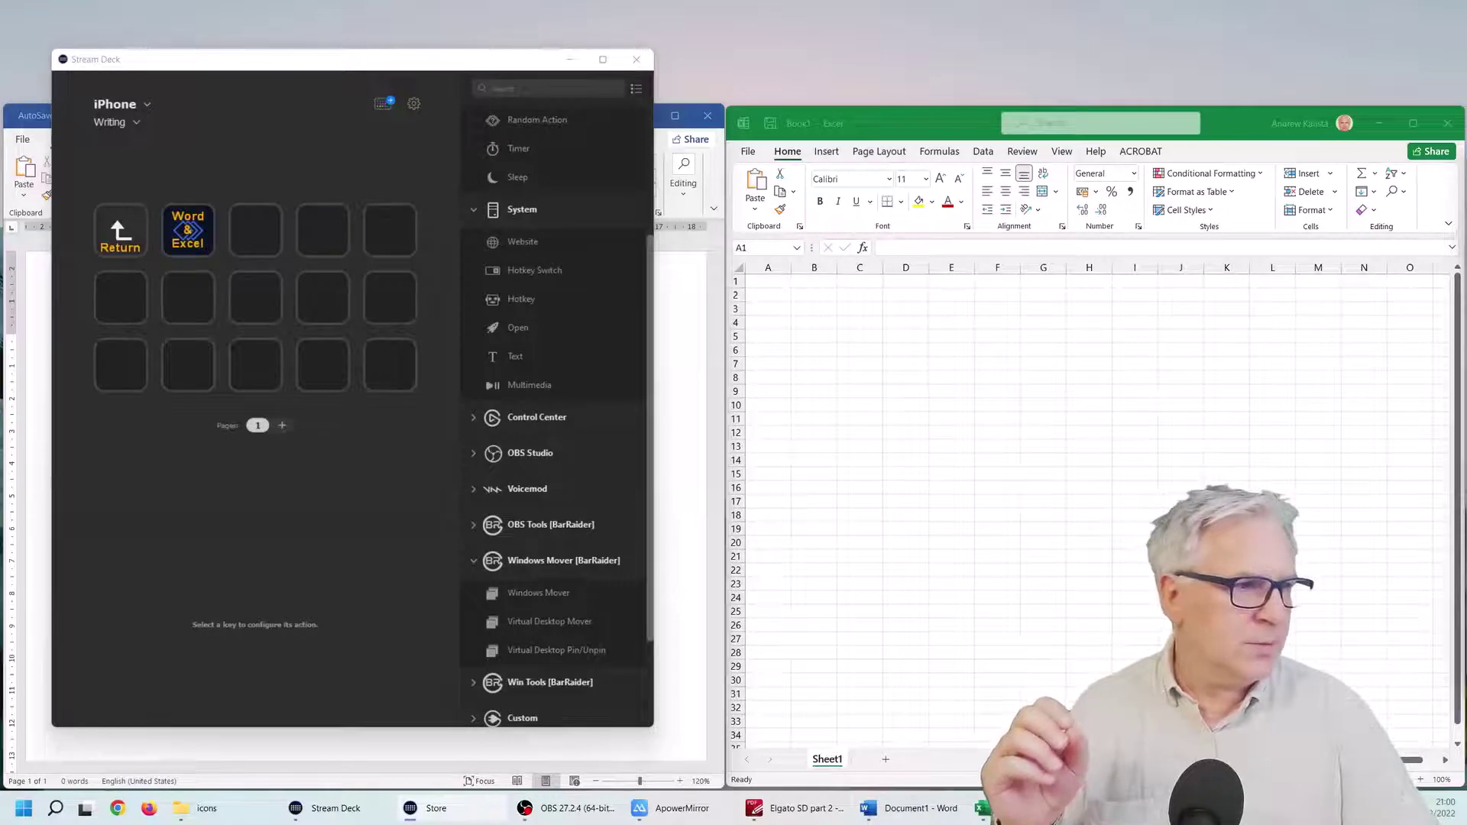
{"action": "left_click_drag", "start_coordinate": [1420, 141], "coordinate": [718, 81]}
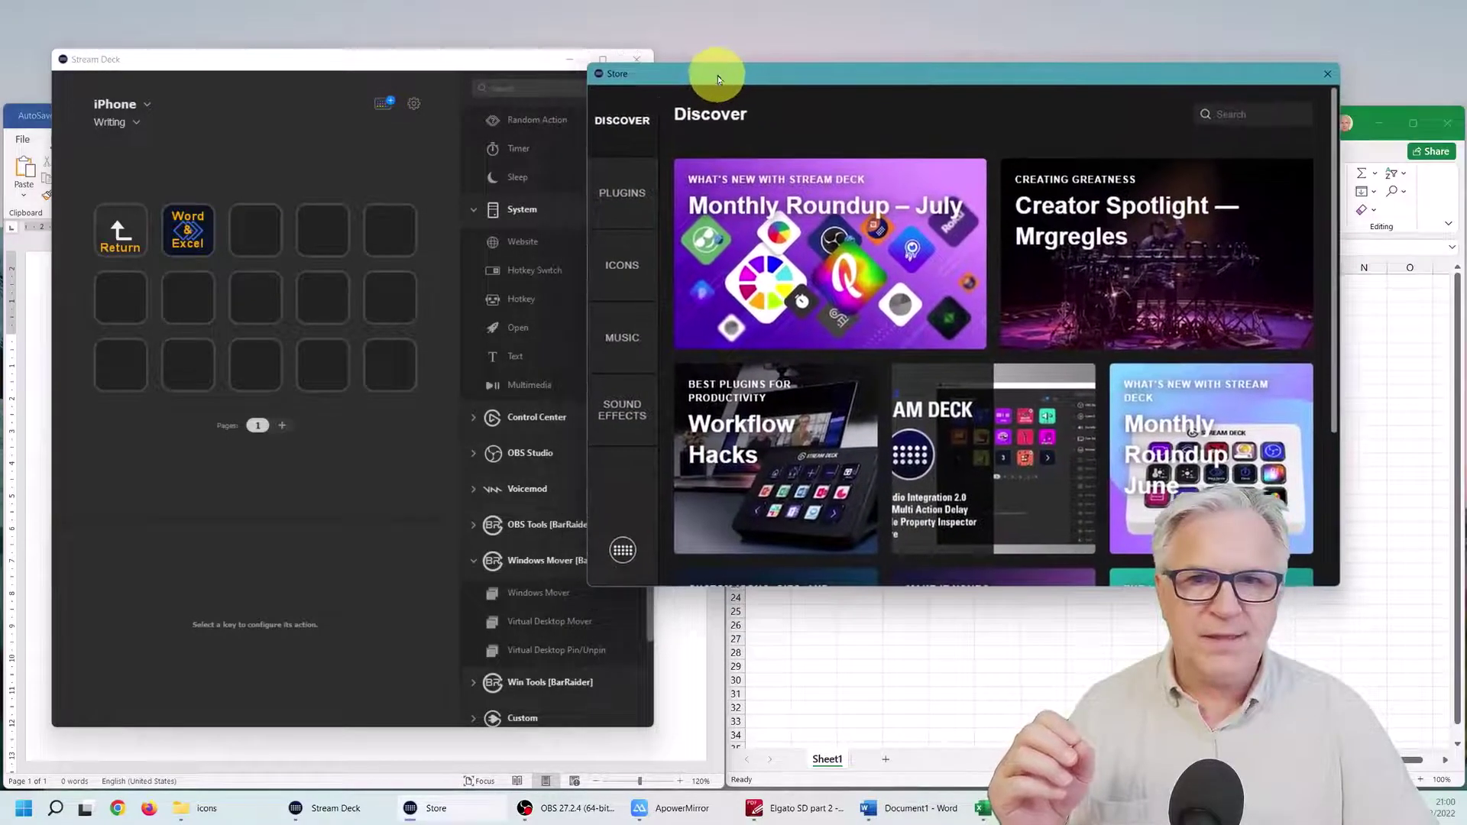
{"action": "left_click", "coordinate": [626, 189]}
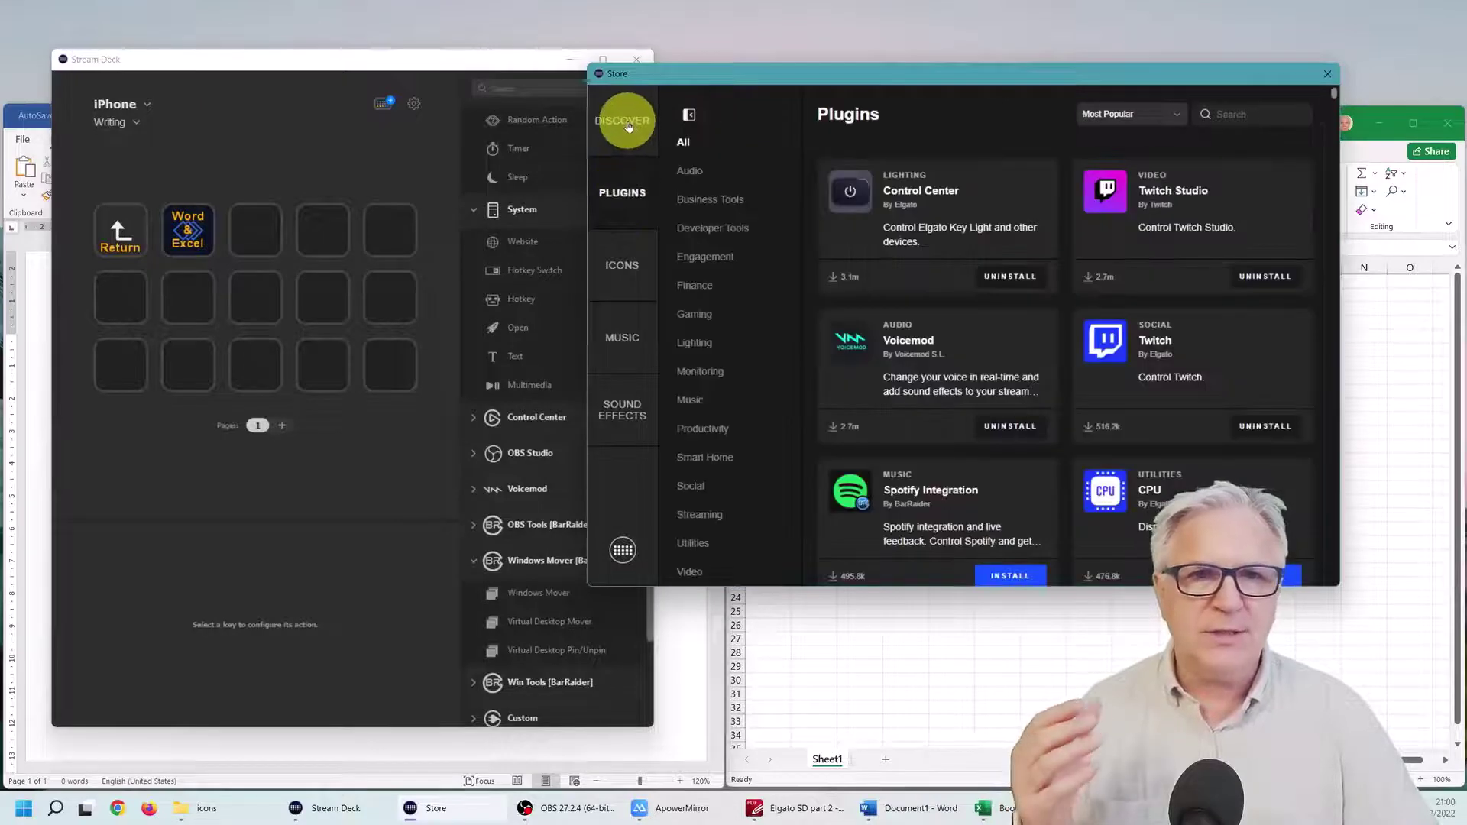
{"action": "left_click", "coordinate": [625, 123]}
{"action": "left_click", "coordinate": [623, 193]}
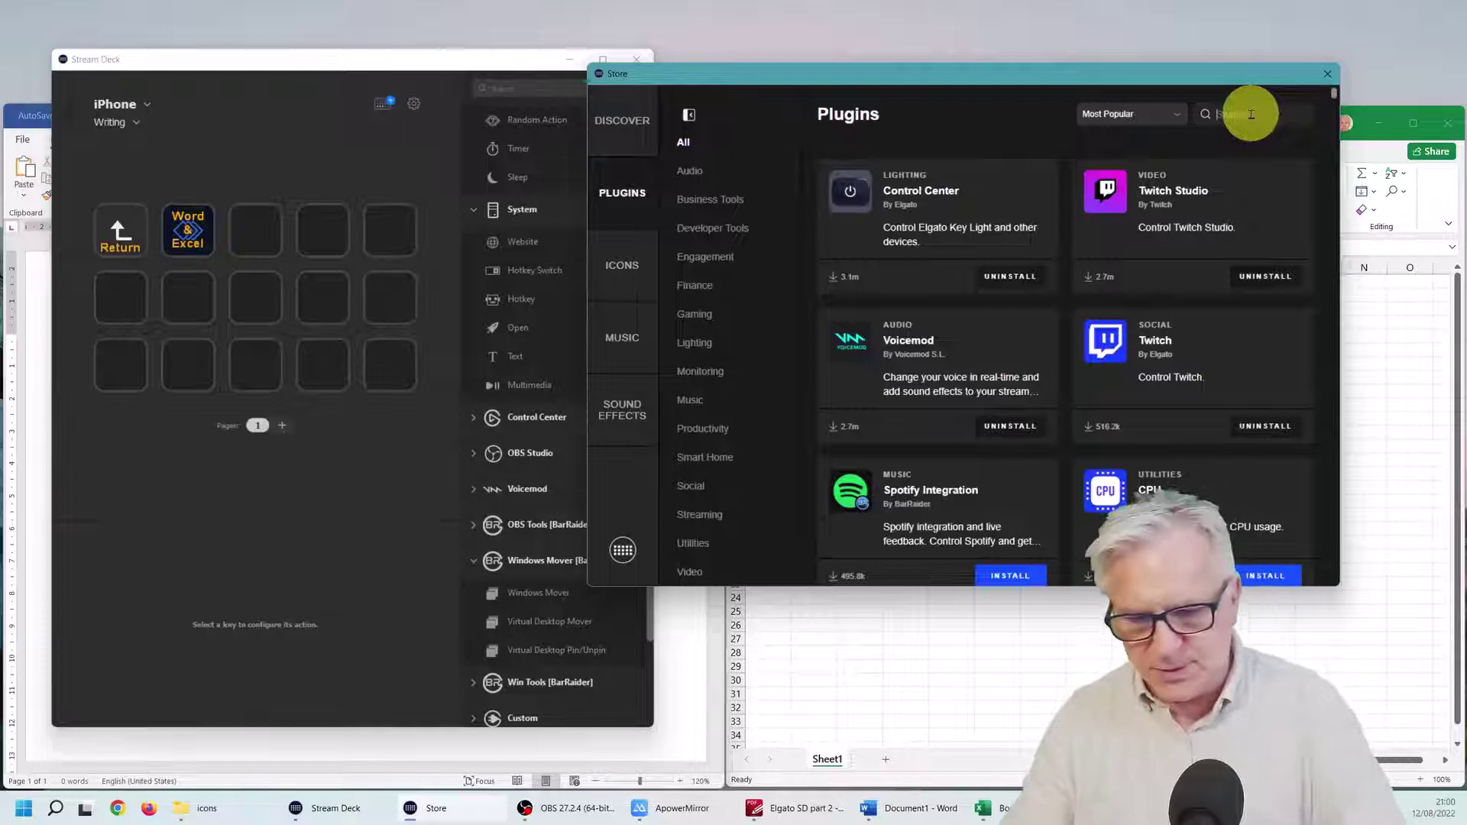
{"action": "type", "text": "mover"}
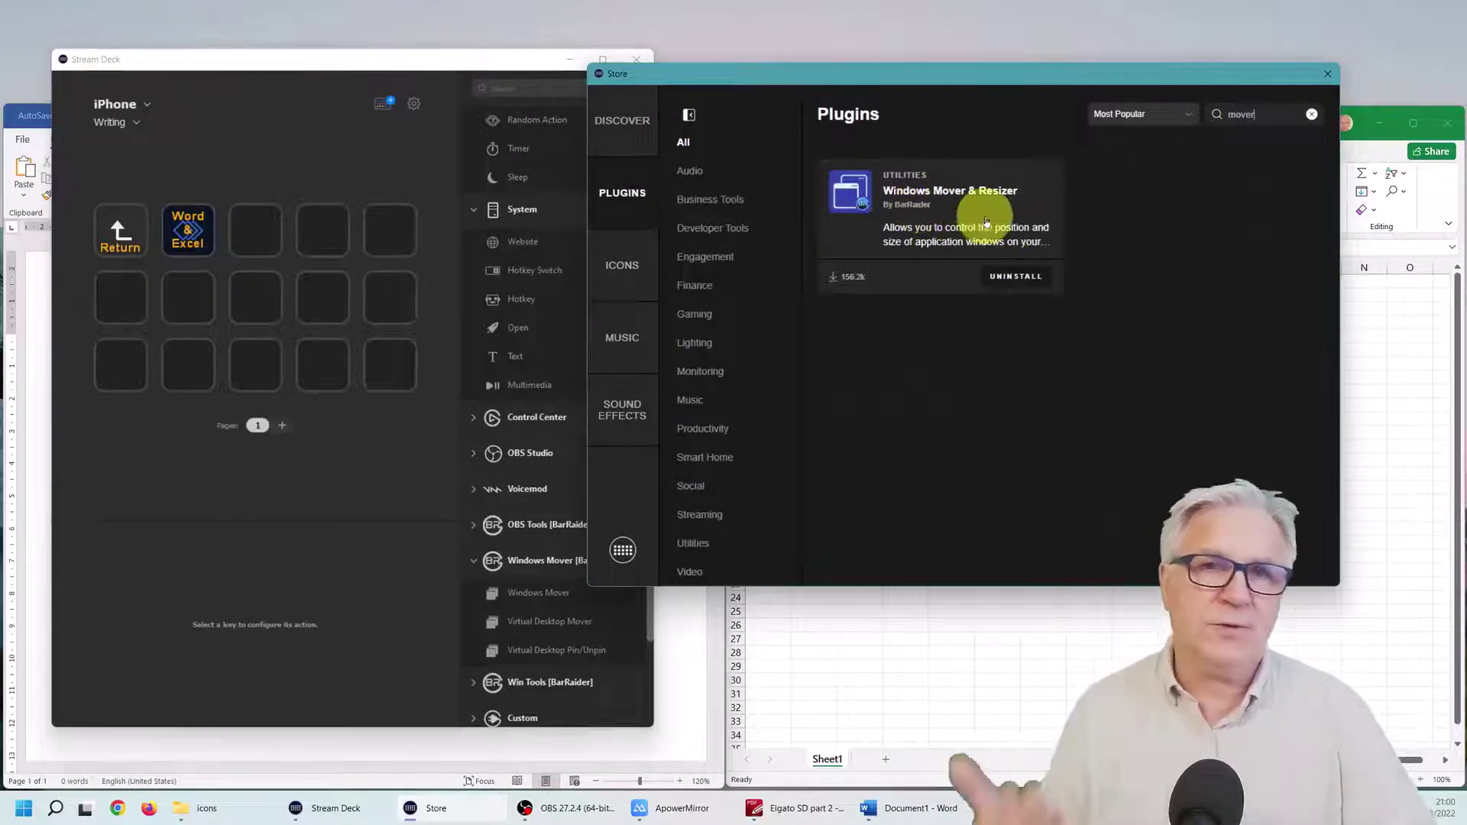
{"action": "left_click", "coordinate": [1327, 73]}
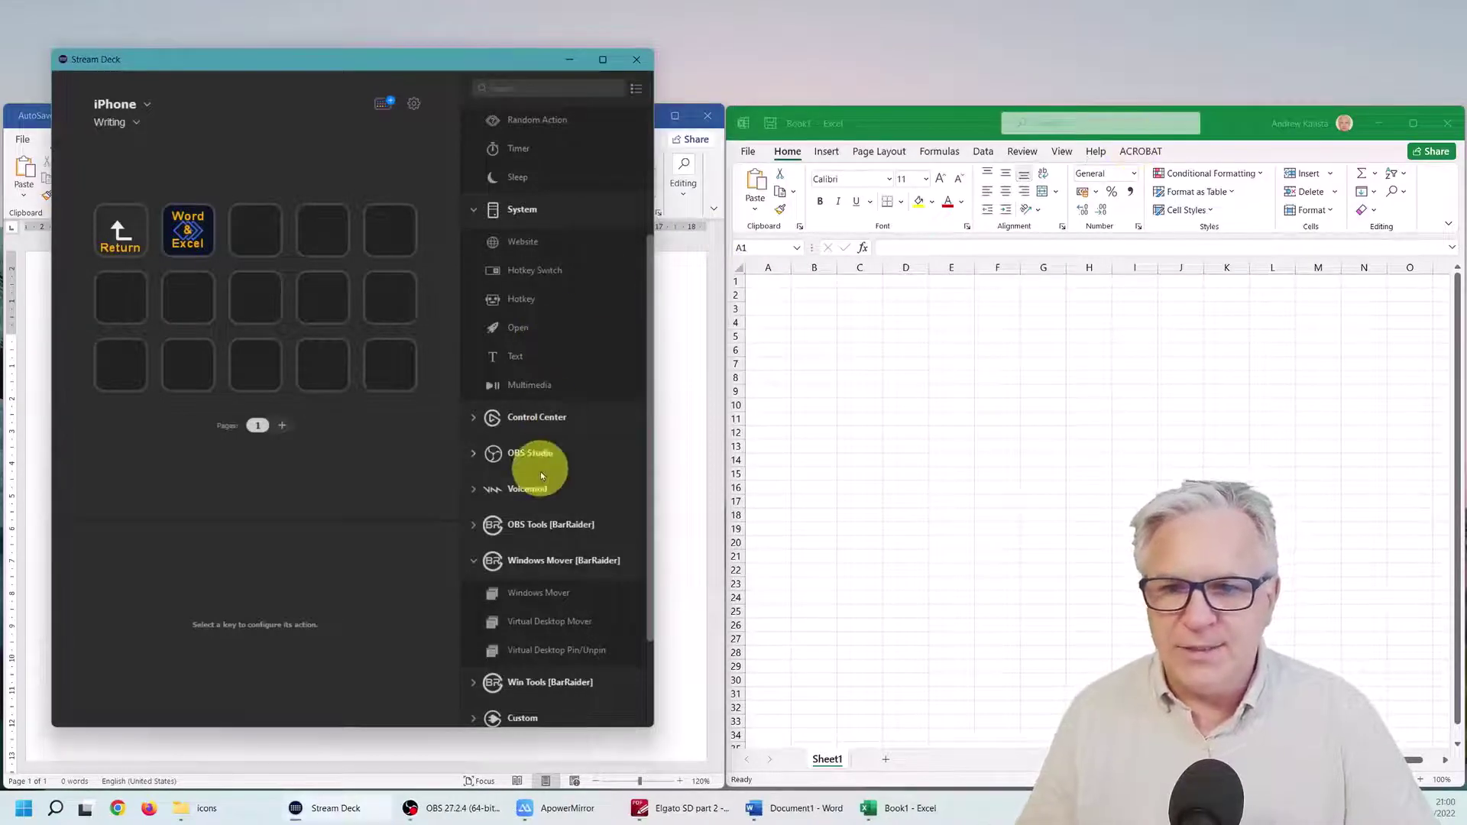
Insert a Windows Mover (BarRaider) step after the Delay in the Word & Excel multi-action.
{"action": "left_click", "coordinate": [186, 229]}
{"action": "left_click", "coordinate": [257, 616]}
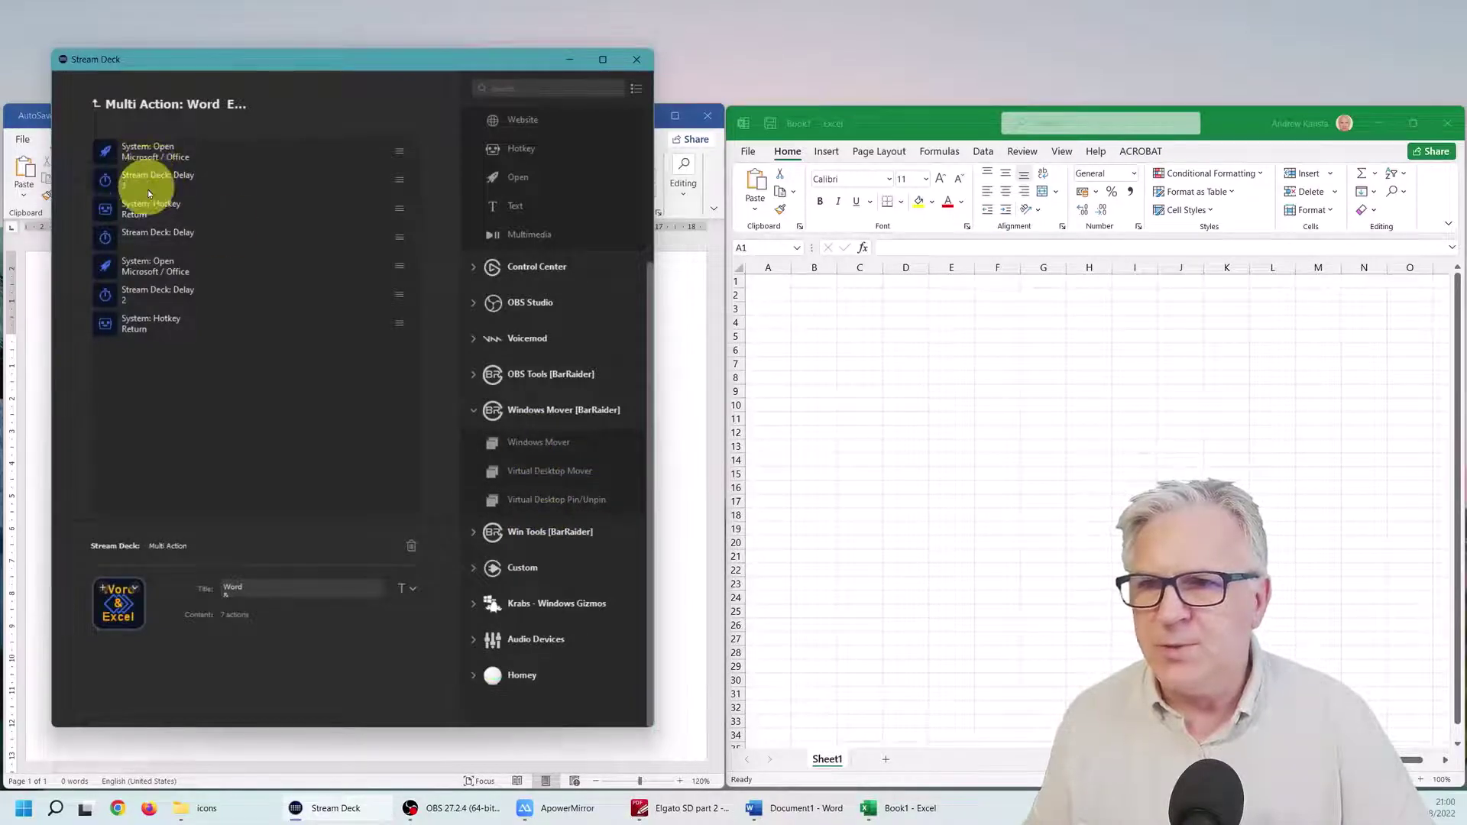
{"action": "left_click", "coordinate": [162, 240]}
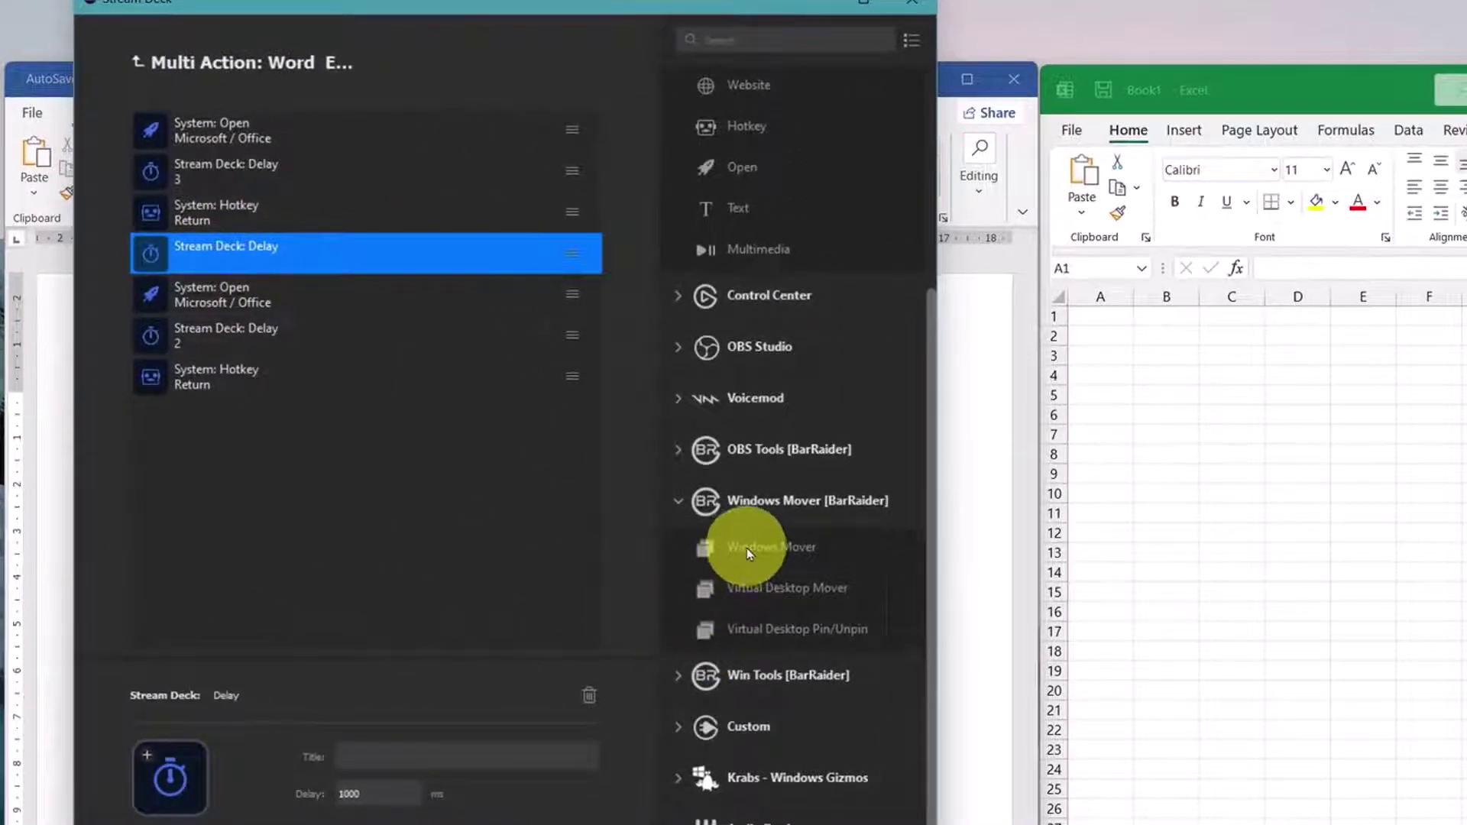
{"action": "left_click_drag", "start_coordinate": [746, 548], "coordinate": [327, 291]}
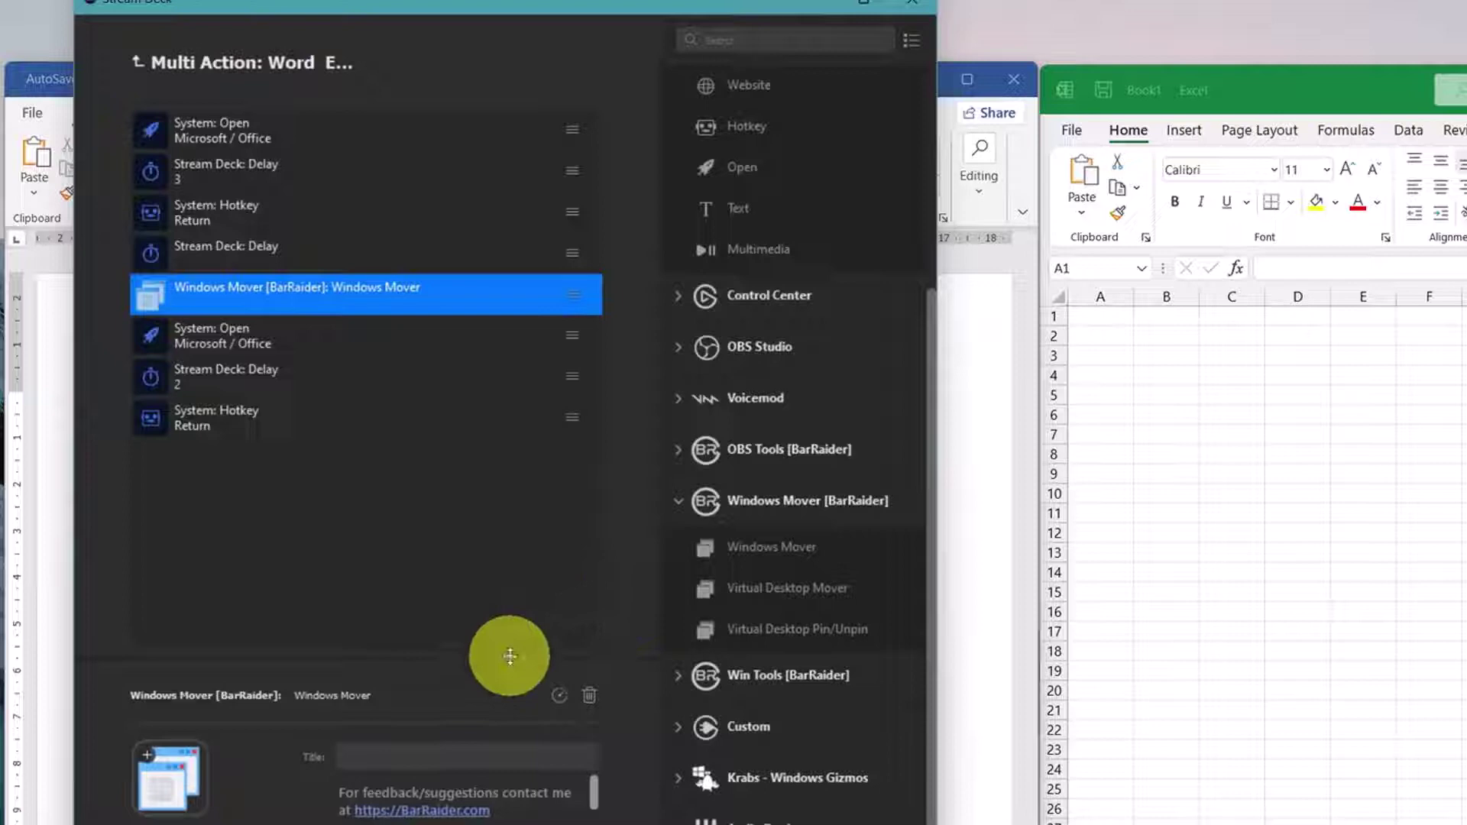
Set the Windows Mover step's App Name to WINWORD.
{"action": "left_click_drag", "start_coordinate": [510, 655], "coordinate": [517, 470]}
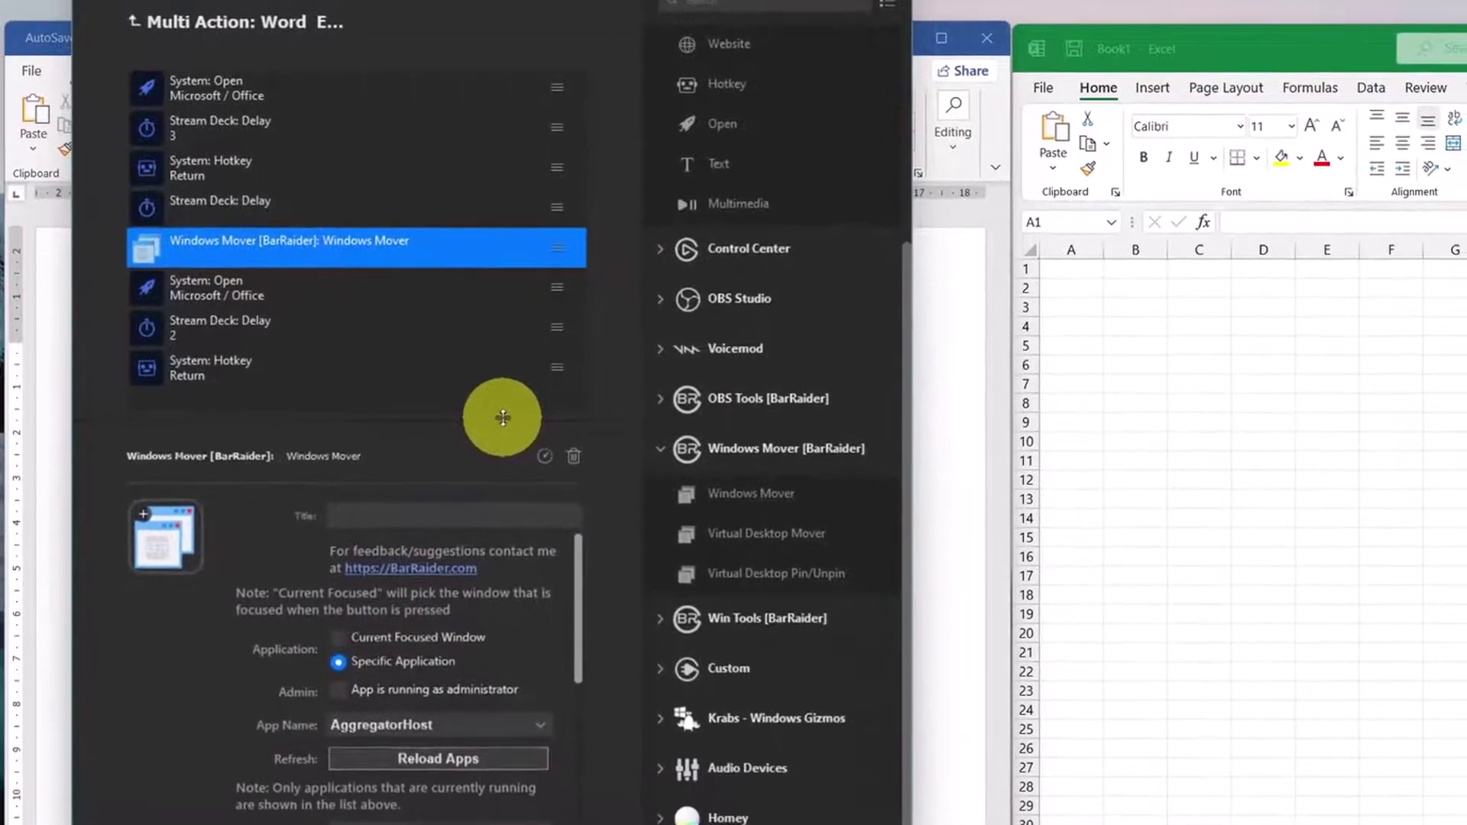
{"action": "scroll", "coordinate": [577, 577], "scroll_direction": "down", "scroll_amount": 1}
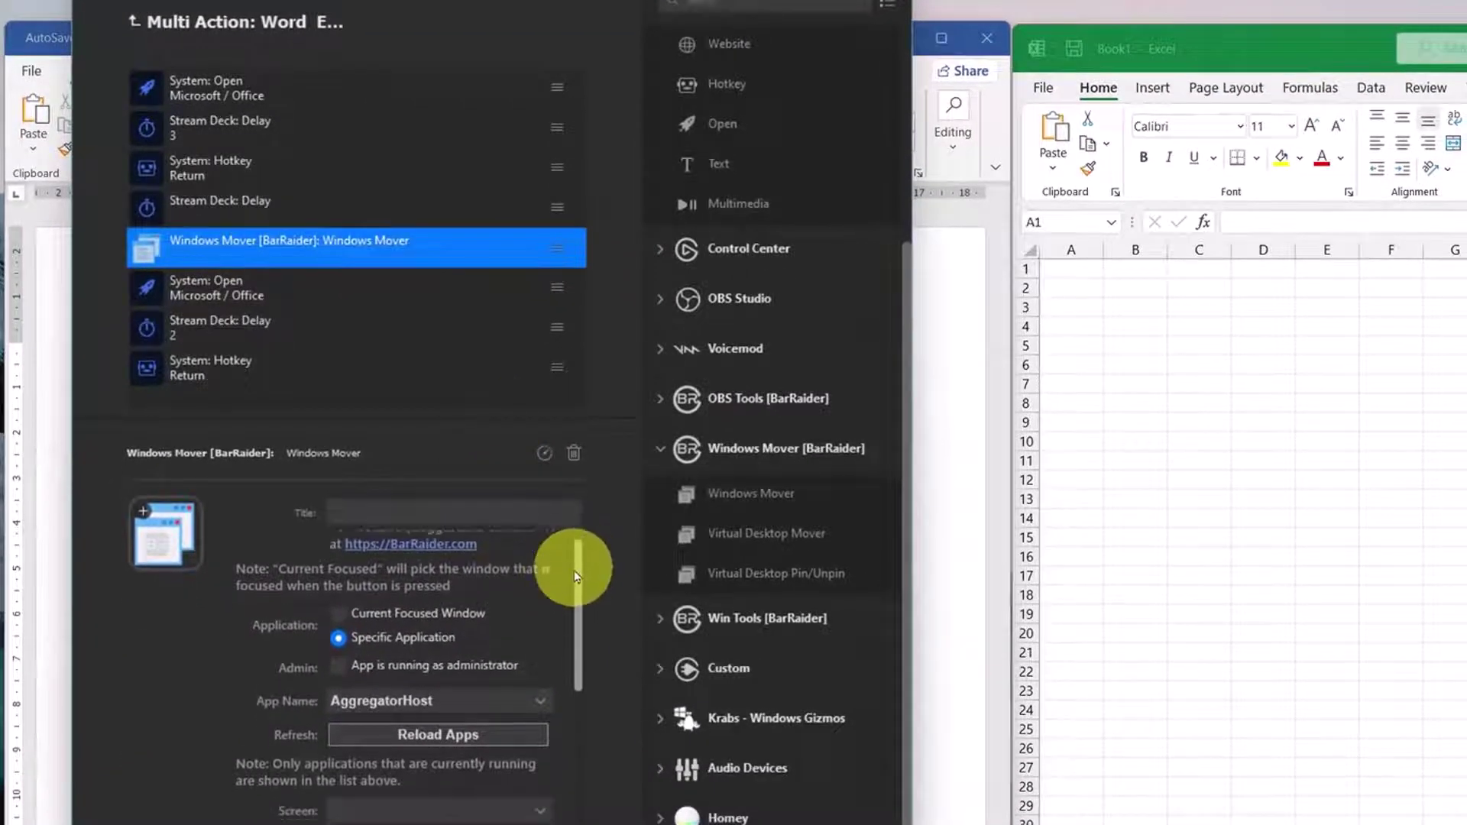
{"action": "scroll", "coordinate": [577, 577], "scroll_direction": "down", "scroll_amount": 2}
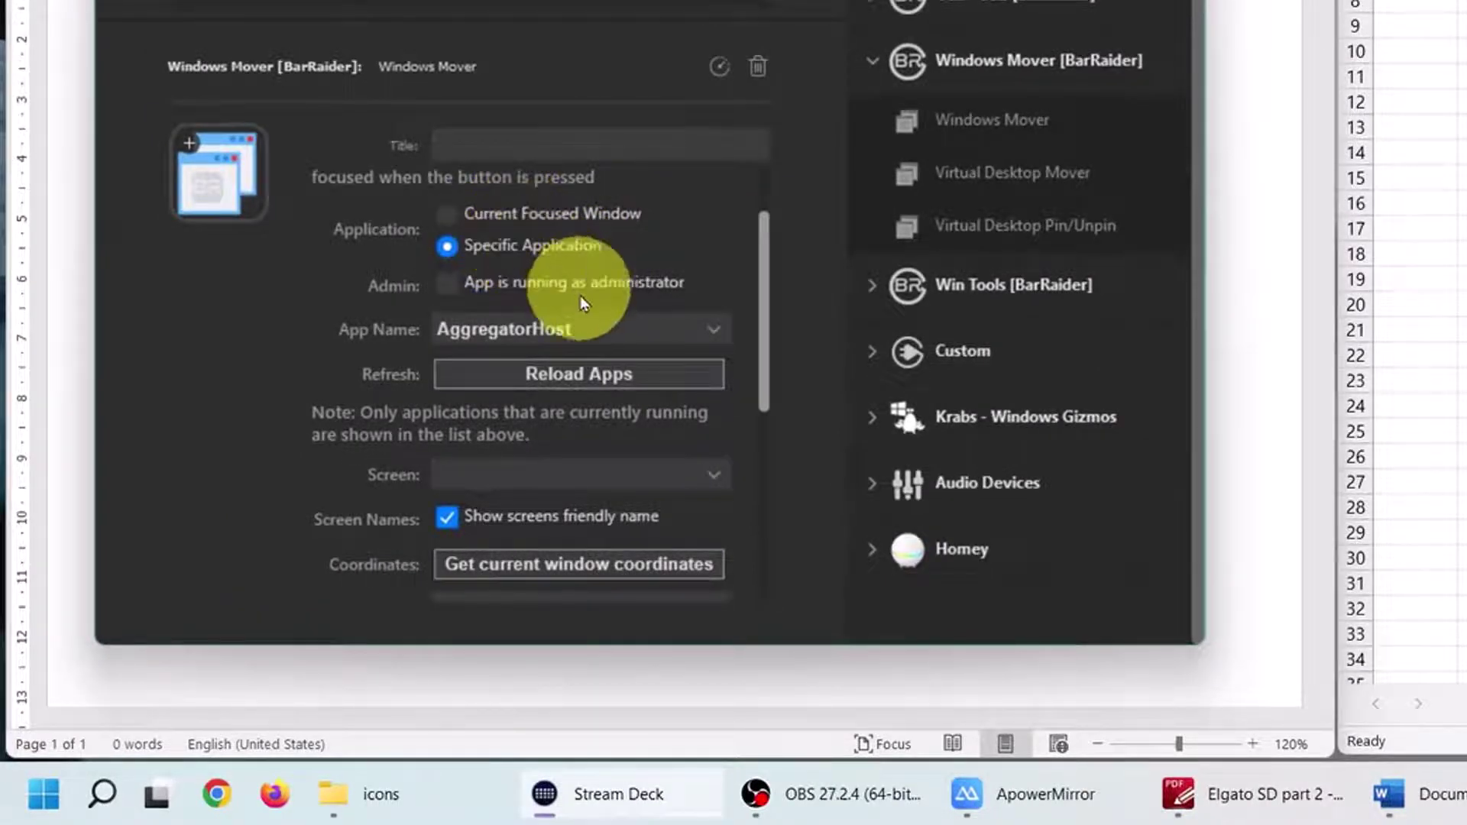
{"action": "left_click", "coordinate": [575, 324]}
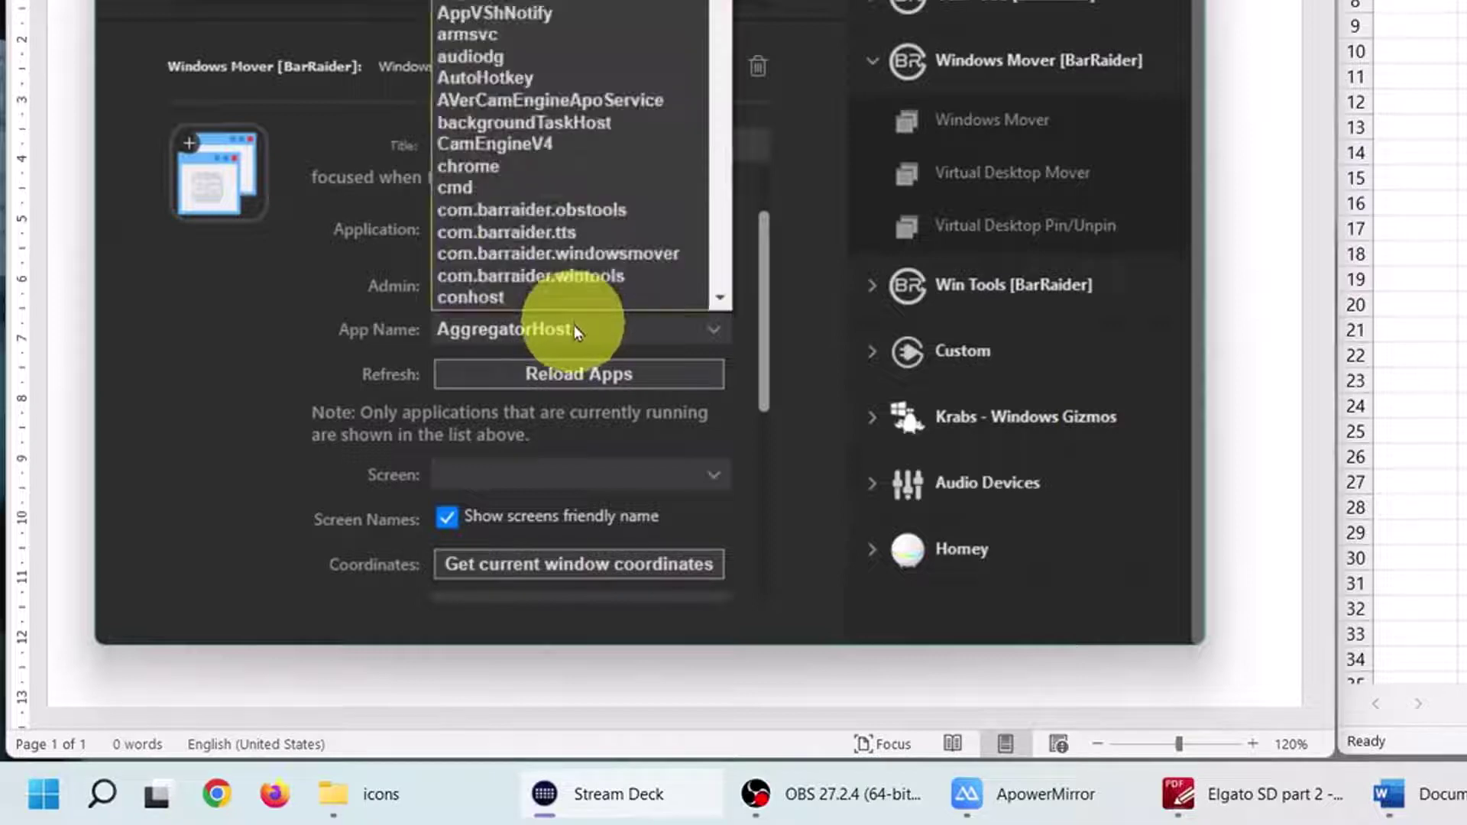
{"action": "left_click_drag", "start_coordinate": [720, 11], "coordinate": [719, 279]}
{"action": "left_click", "coordinate": [486, 164]}
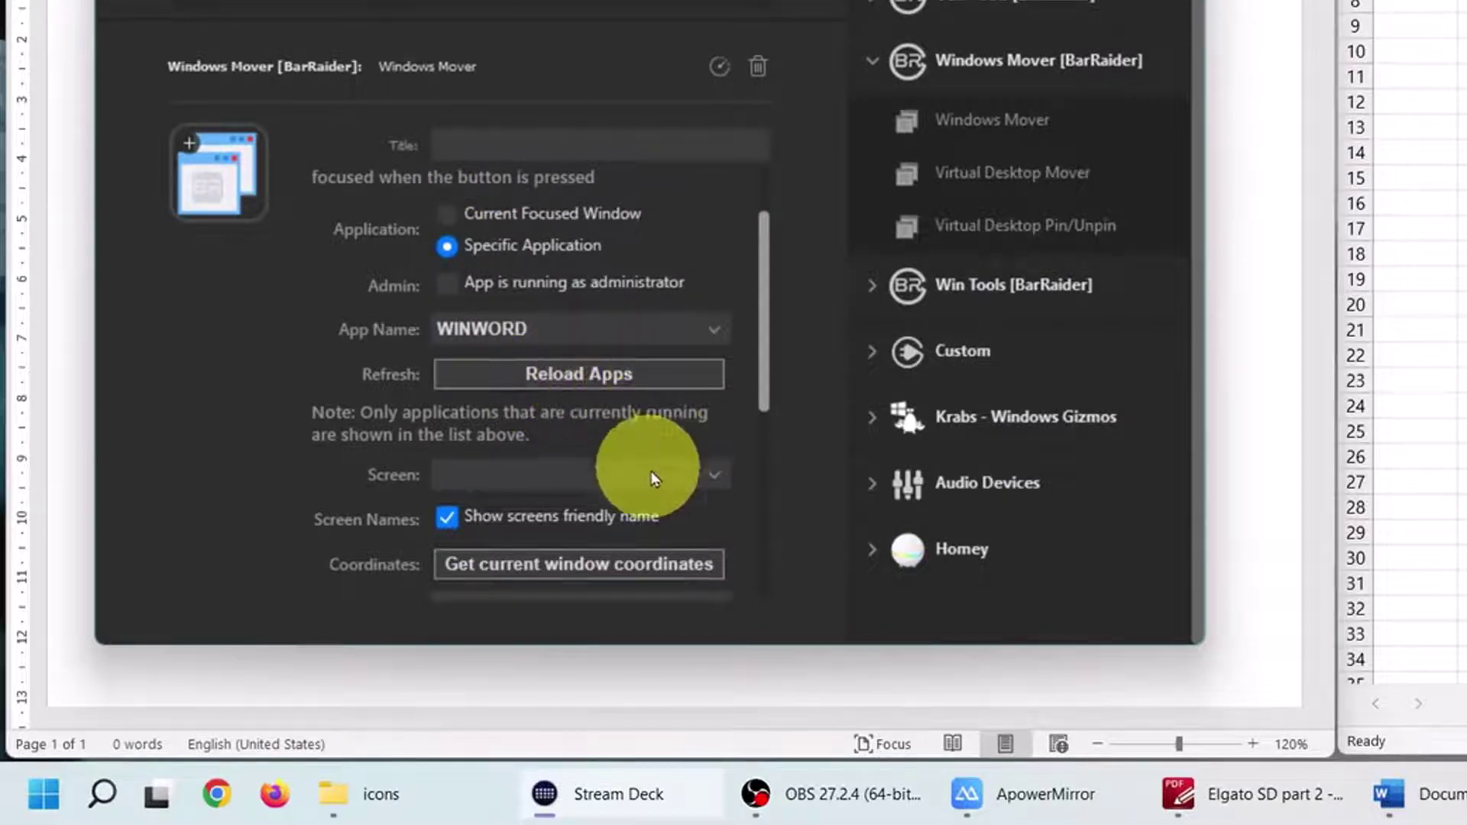
Capture Word's position X -2050, Y 144 and enable resizing to height 964, width 1021.
{"action": "left_click_drag", "start_coordinate": [760, 344], "coordinate": [757, 469]}
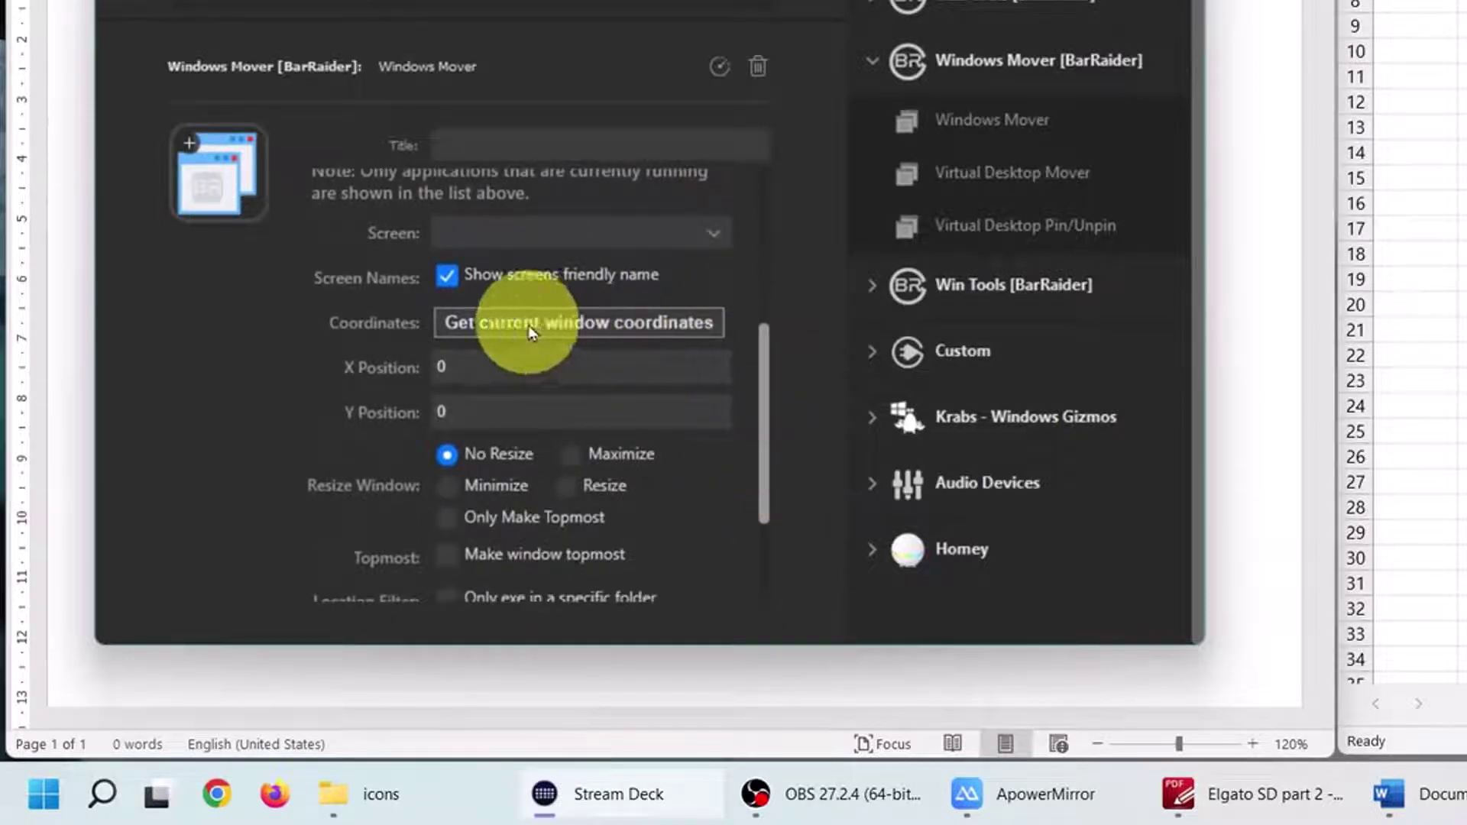
{"action": "left_click", "coordinate": [608, 321]}
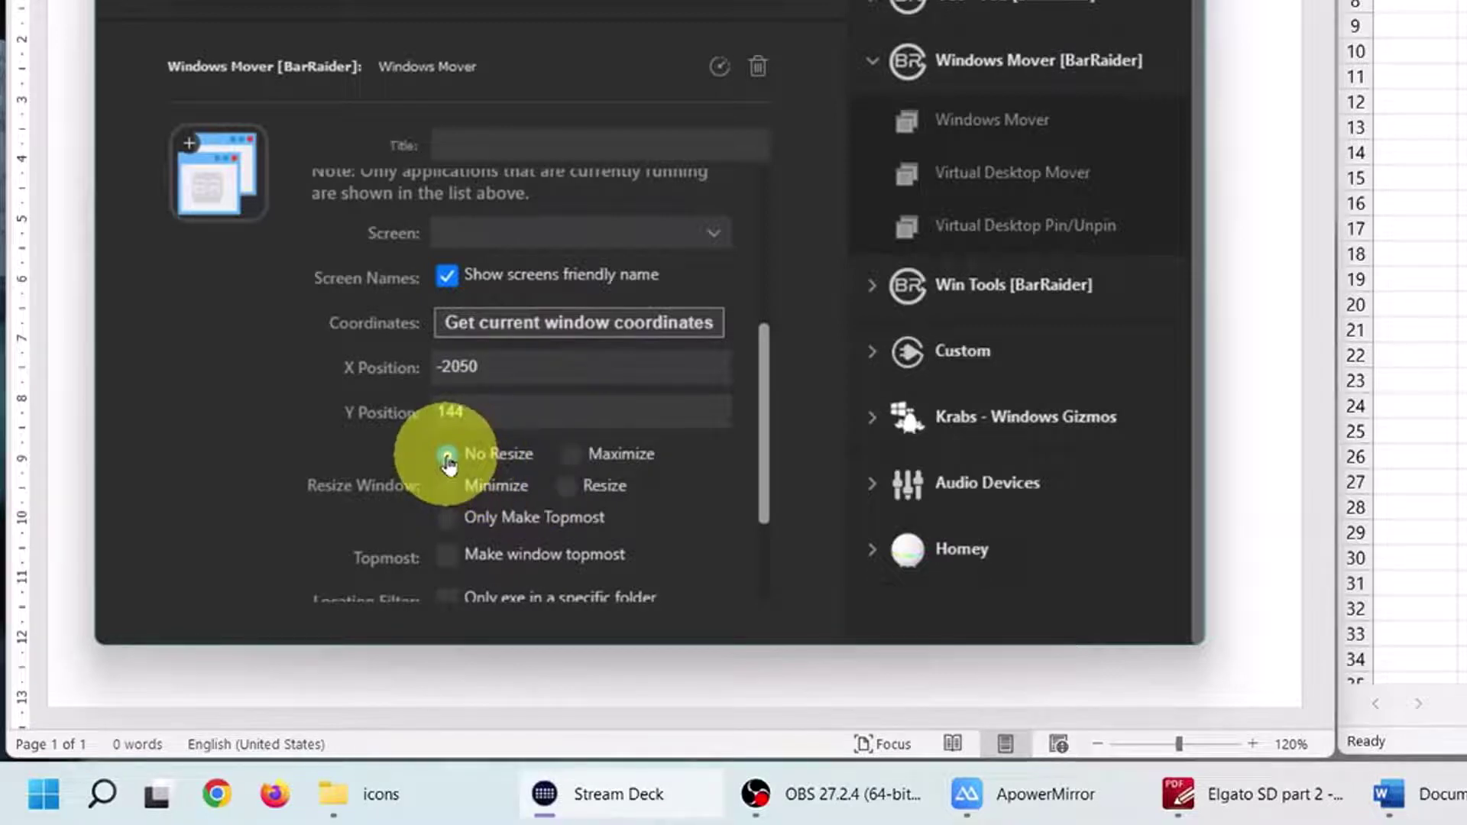
{"action": "left_click", "coordinate": [567, 488]}
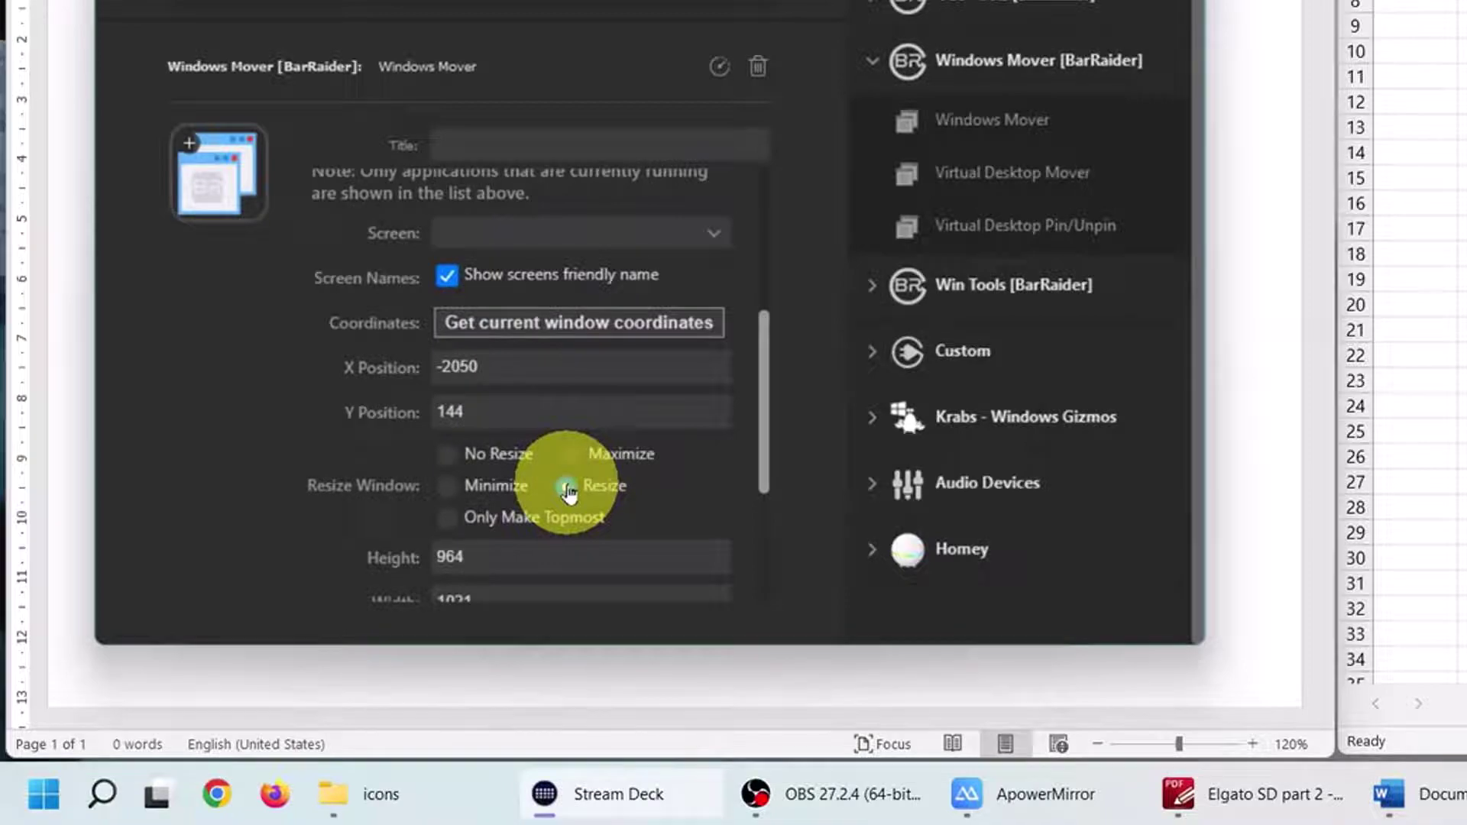
{"action": "left_click_drag", "start_coordinate": [769, 405], "coordinate": [767, 516]}
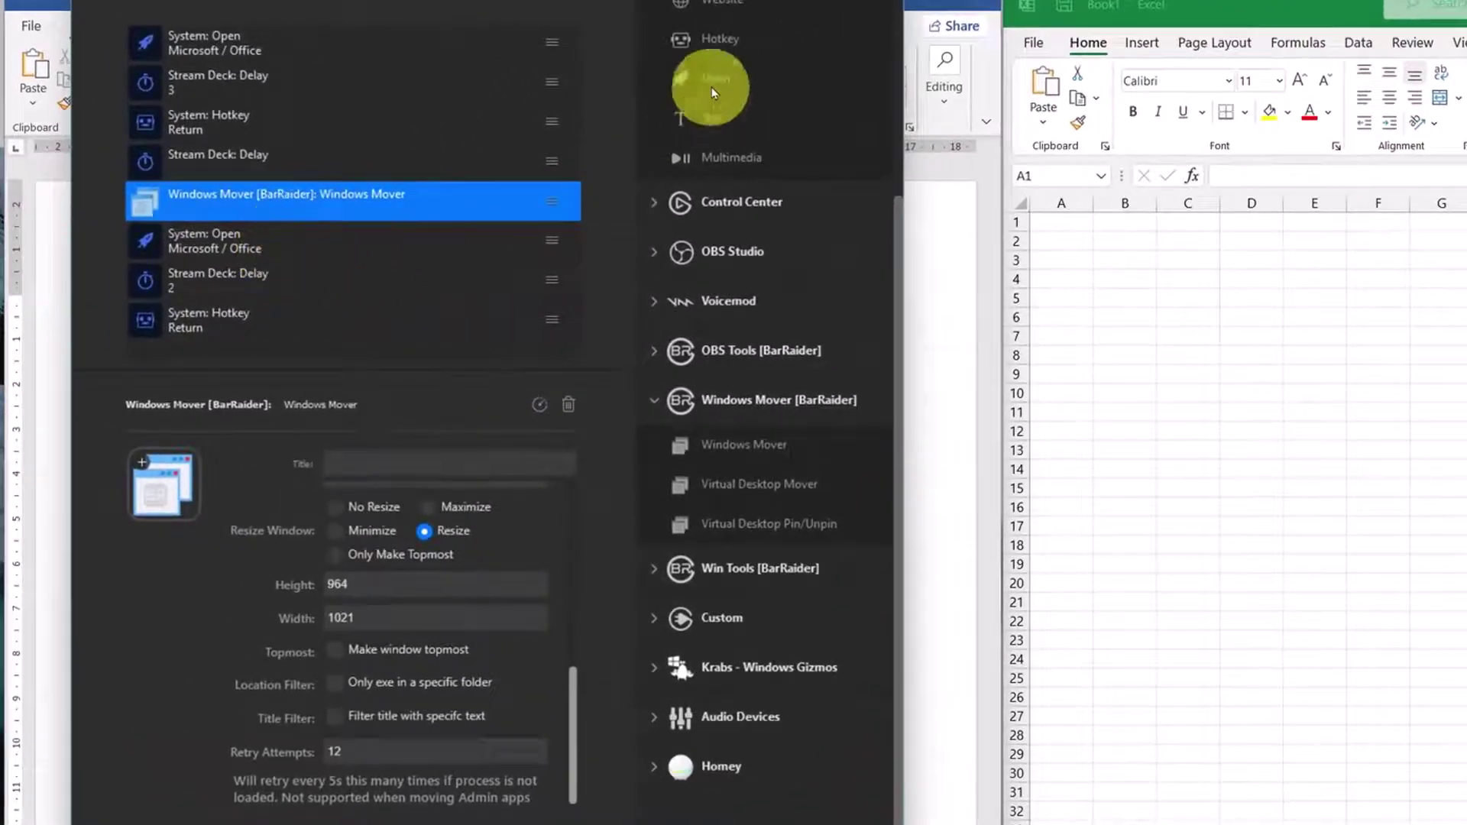
Add a 1000 ms Delay after the Word mover step and a second Windows Mover at the end.
{"action": "scroll", "coordinate": [733, 145], "scroll_direction": "up", "scroll_amount": 3}
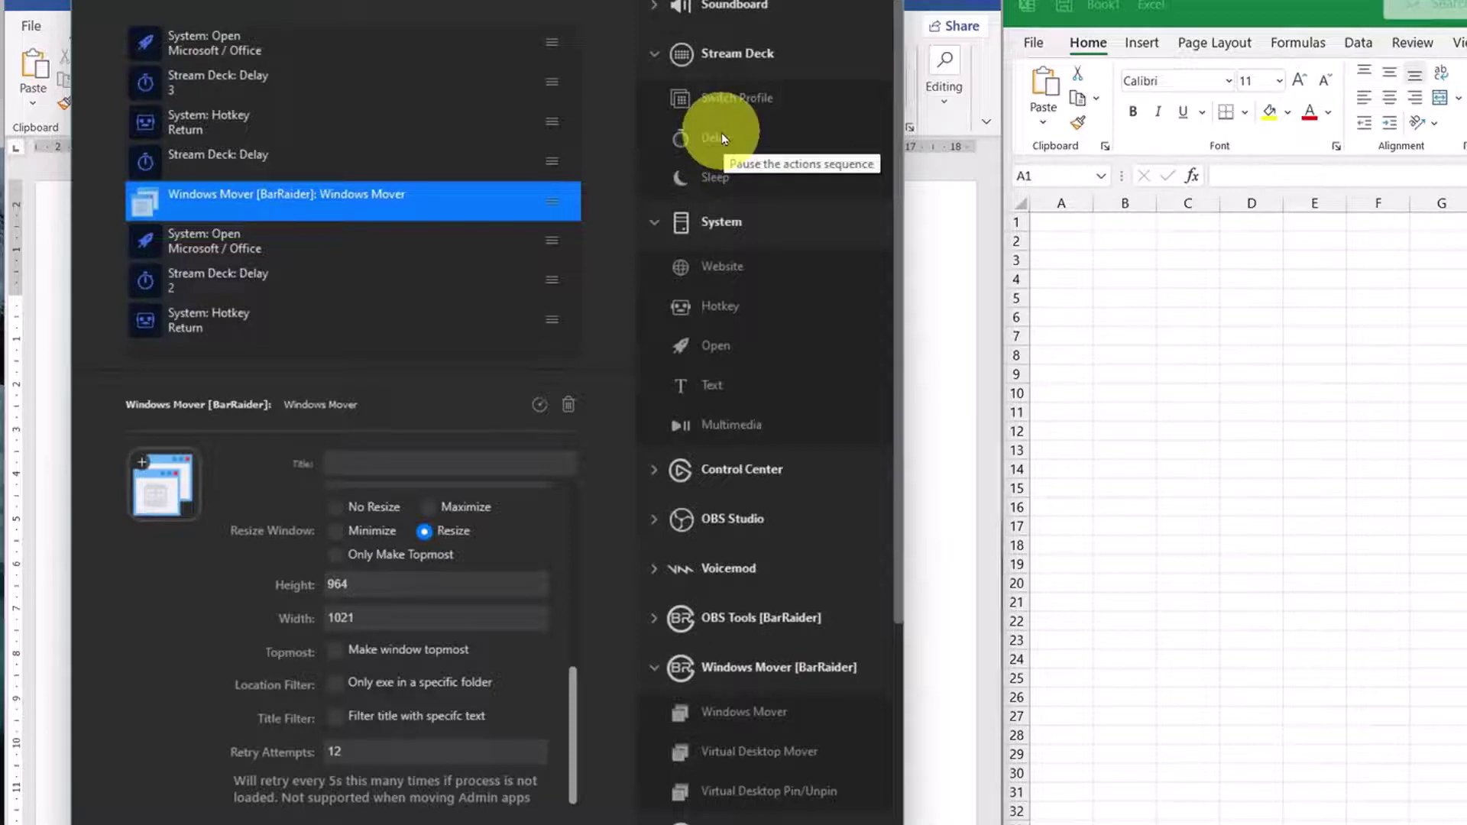
{"action": "left_click_drag", "start_coordinate": [722, 135], "coordinate": [440, 222]}
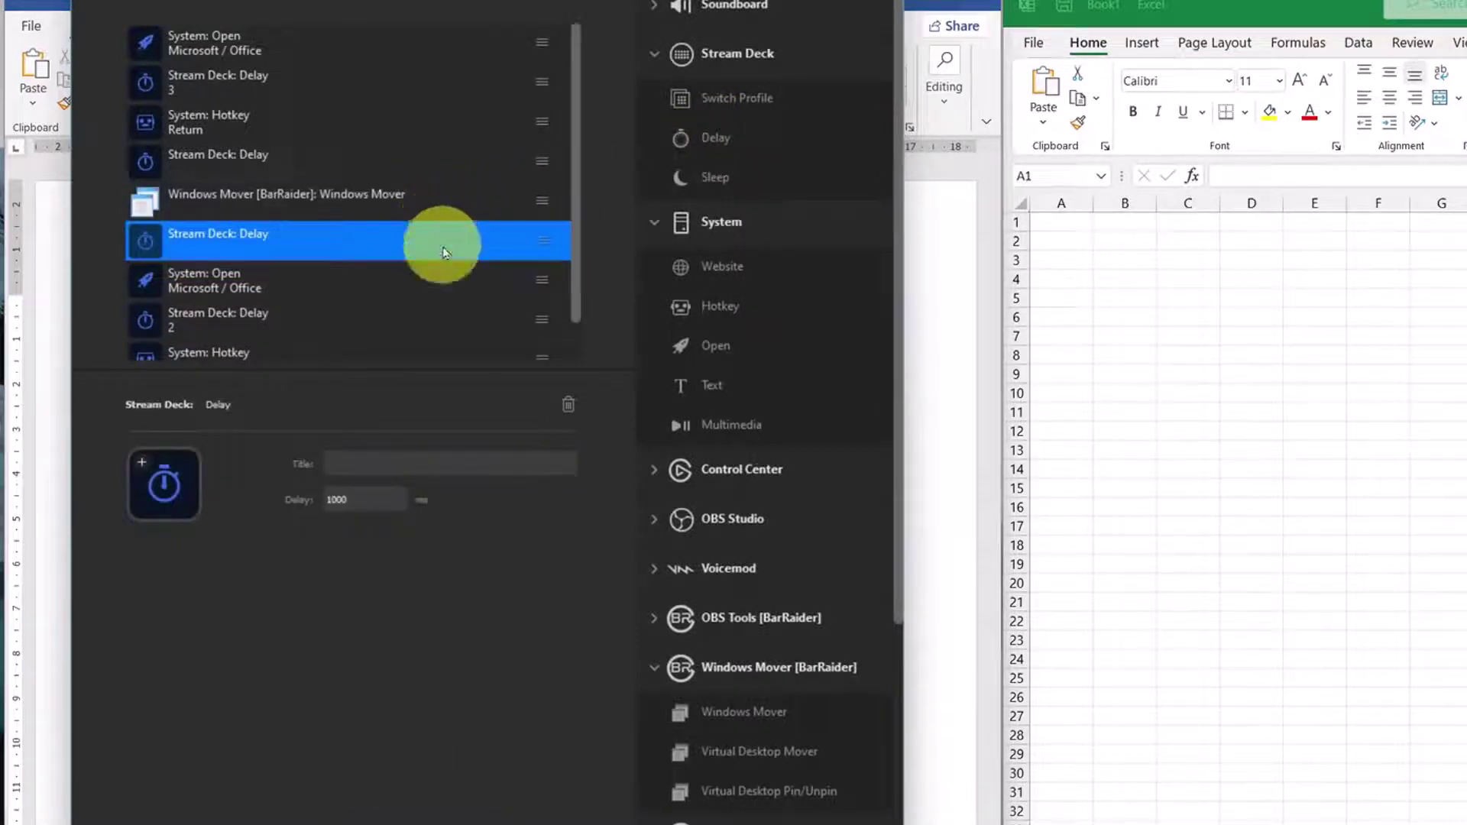
{"action": "left_click_drag", "start_coordinate": [577, 197], "coordinate": [566, 235]}
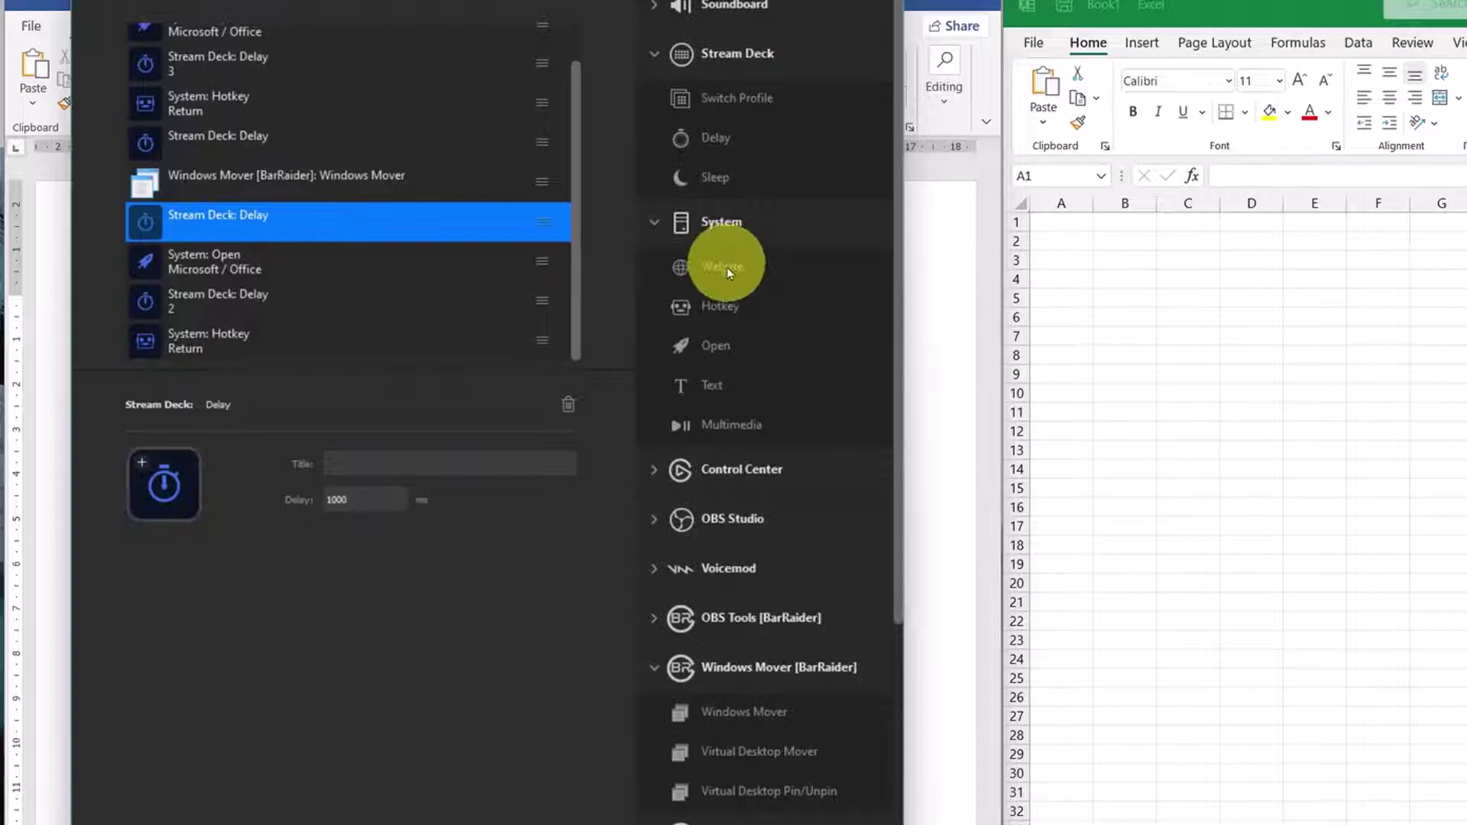
{"action": "scroll", "coordinate": [752, 592], "scroll_direction": "down", "scroll_amount": 4}
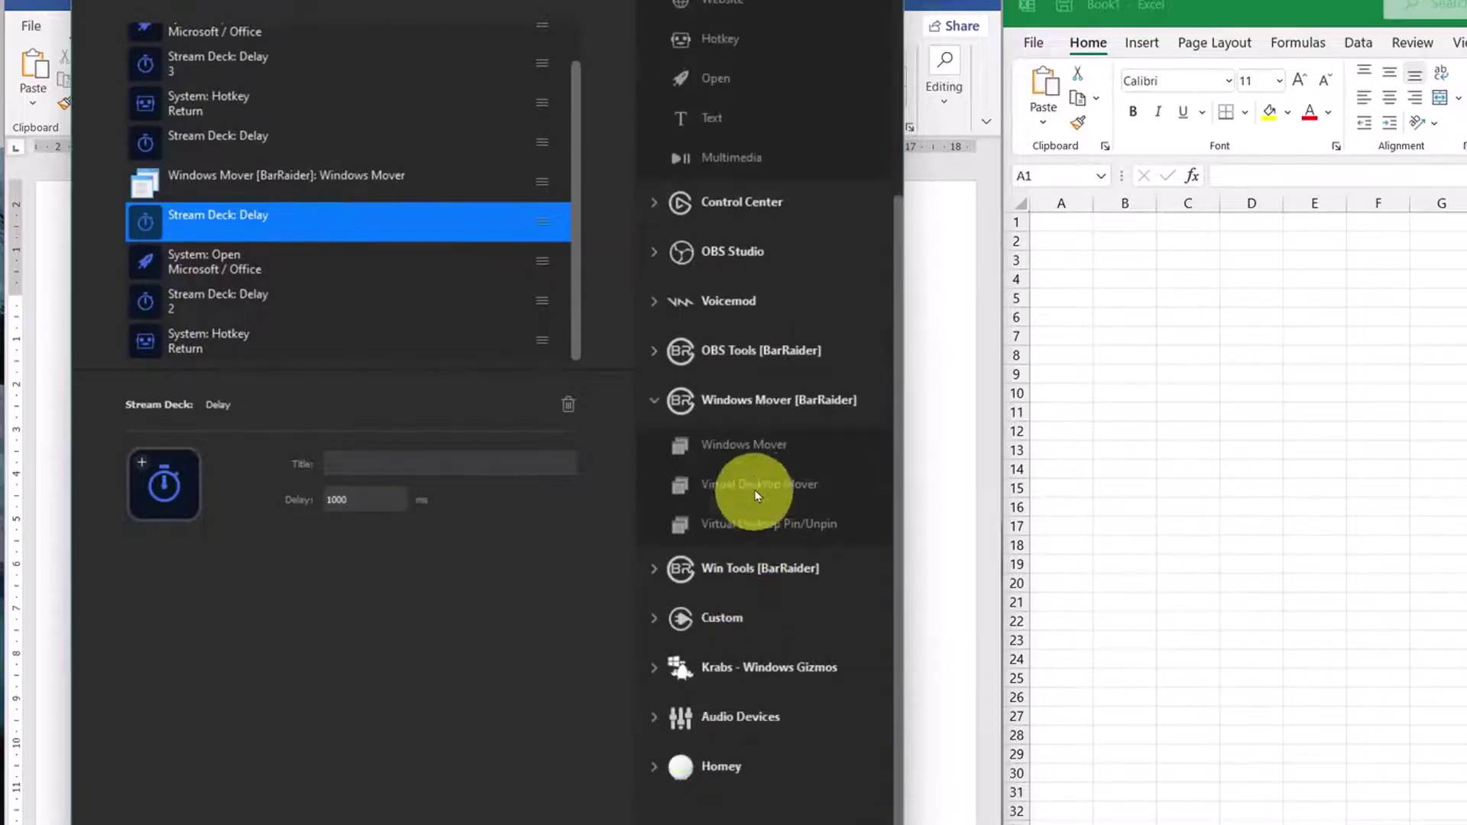
{"action": "left_click_drag", "start_coordinate": [750, 457], "coordinate": [370, 350]}
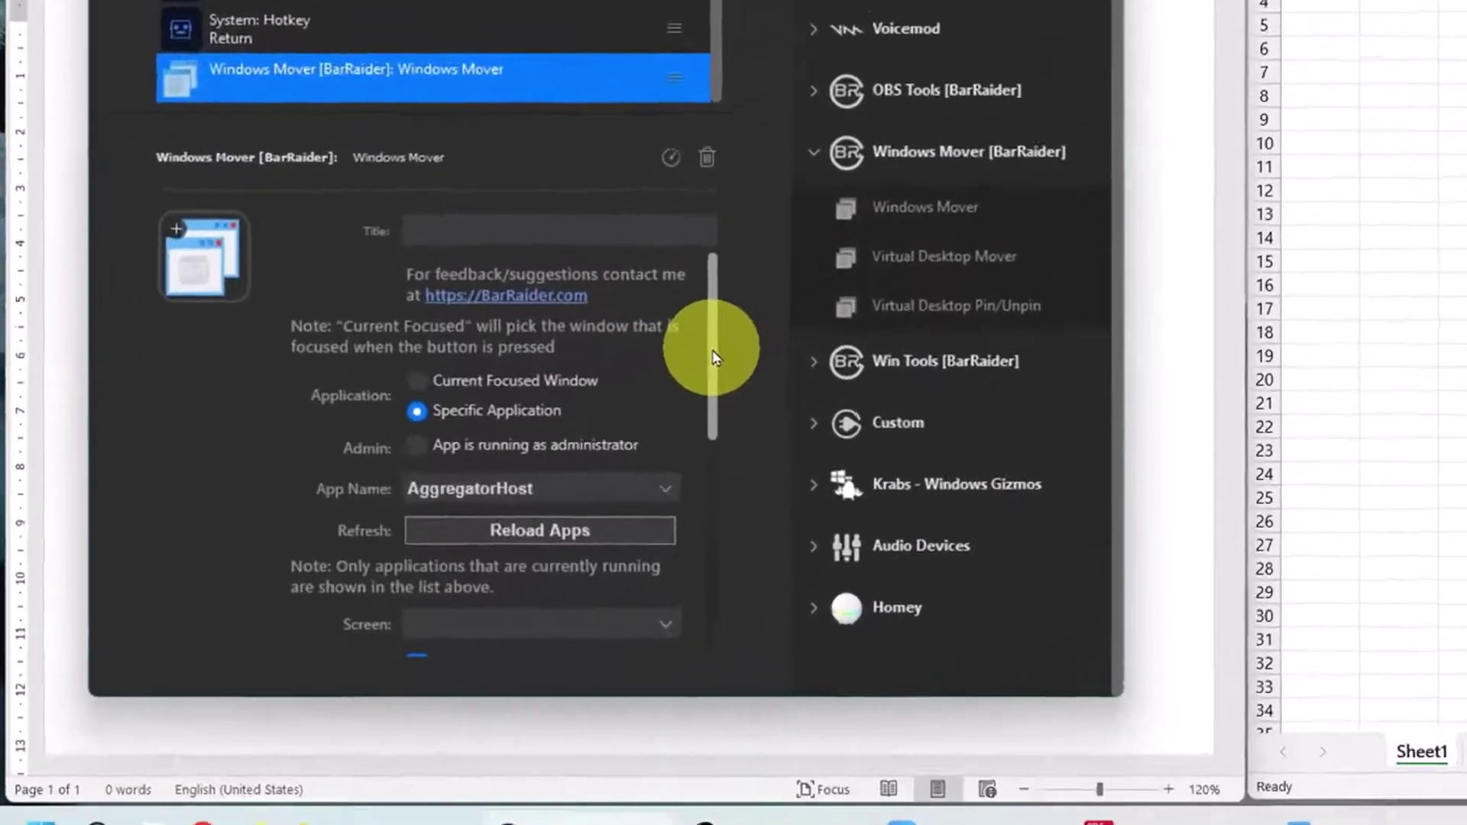
Target EXCEL in the last Windows Mover, capturing X -1042, Y 147, and enable resize with height 958.
{"action": "scroll", "coordinate": [574, 582], "scroll_direction": "down", "scroll_amount": 3}
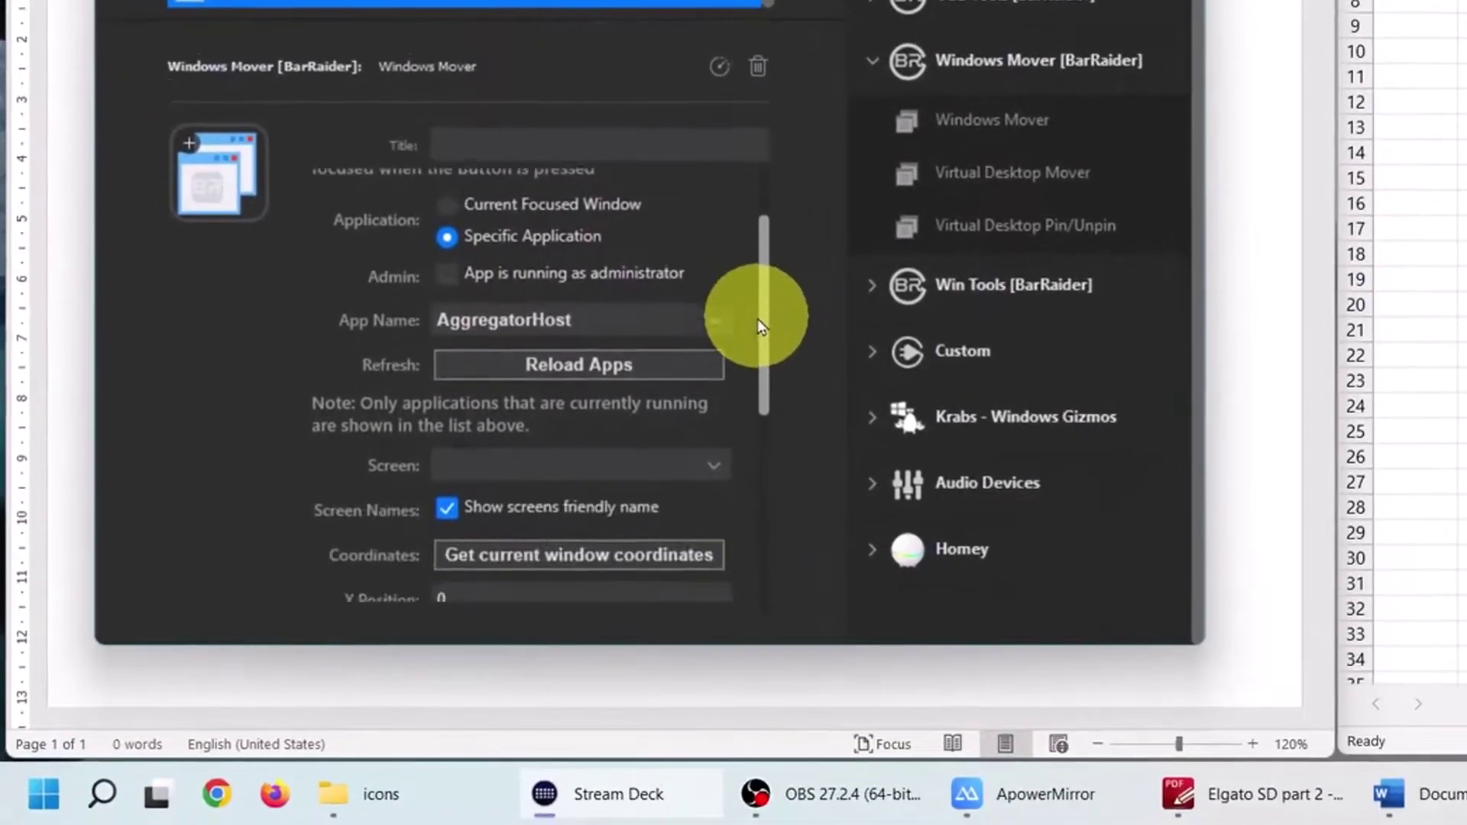
{"action": "left_click", "coordinate": [710, 319]}
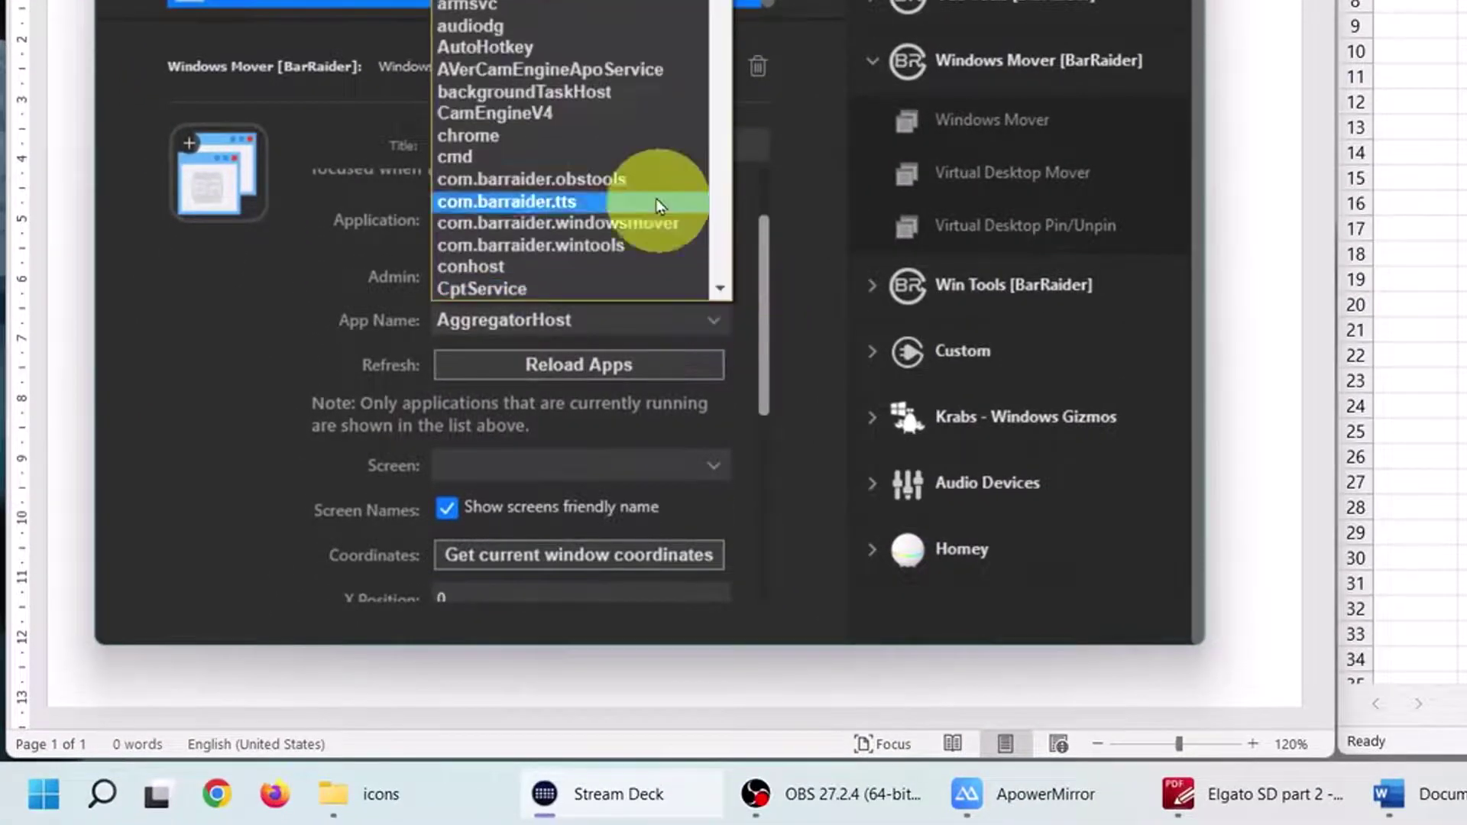
{"action": "scroll", "coordinate": [612, 129], "scroll_direction": "down", "scroll_amount": 5}
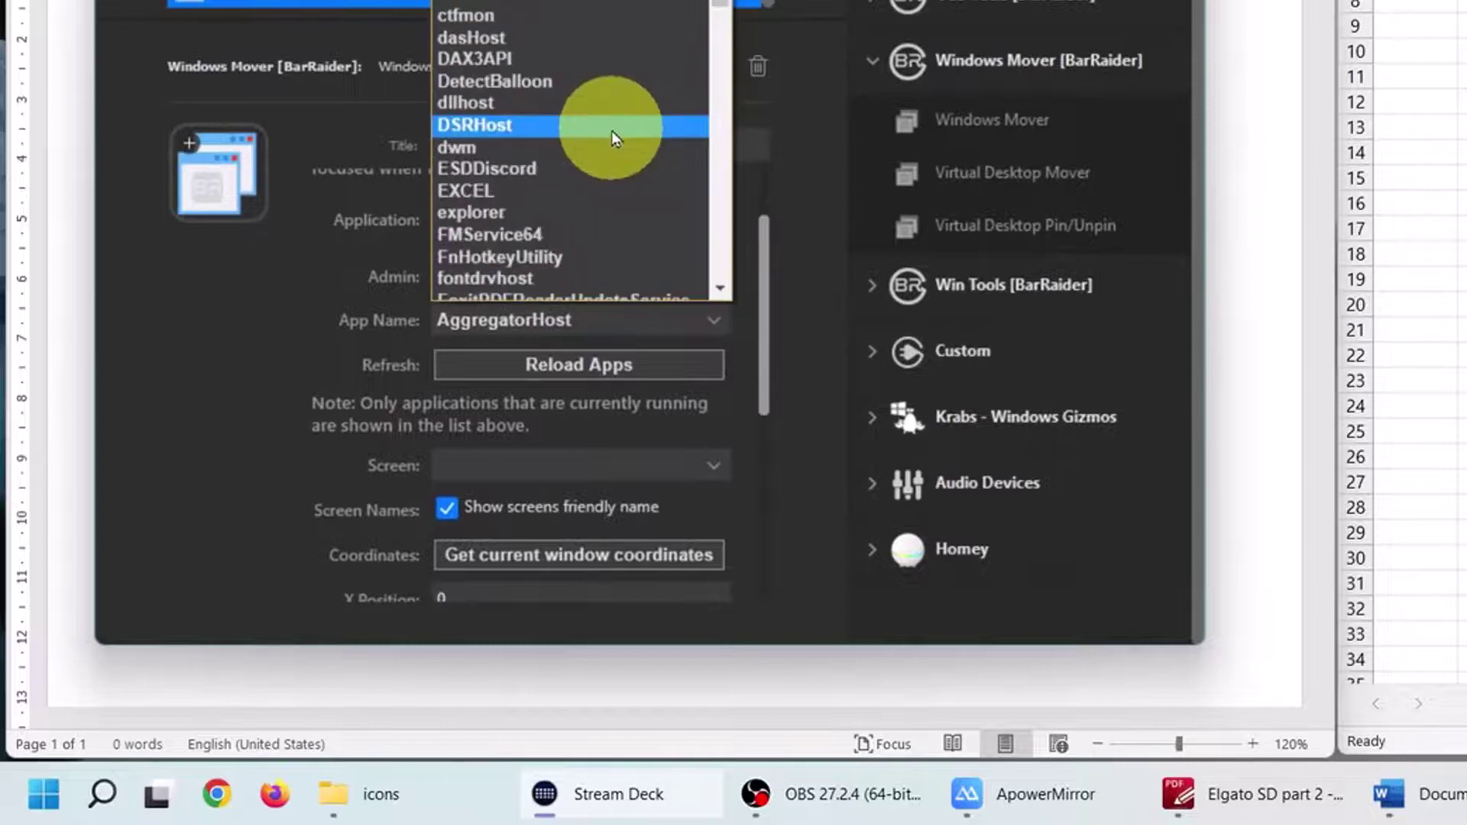
{"action": "left_click", "coordinate": [510, 191]}
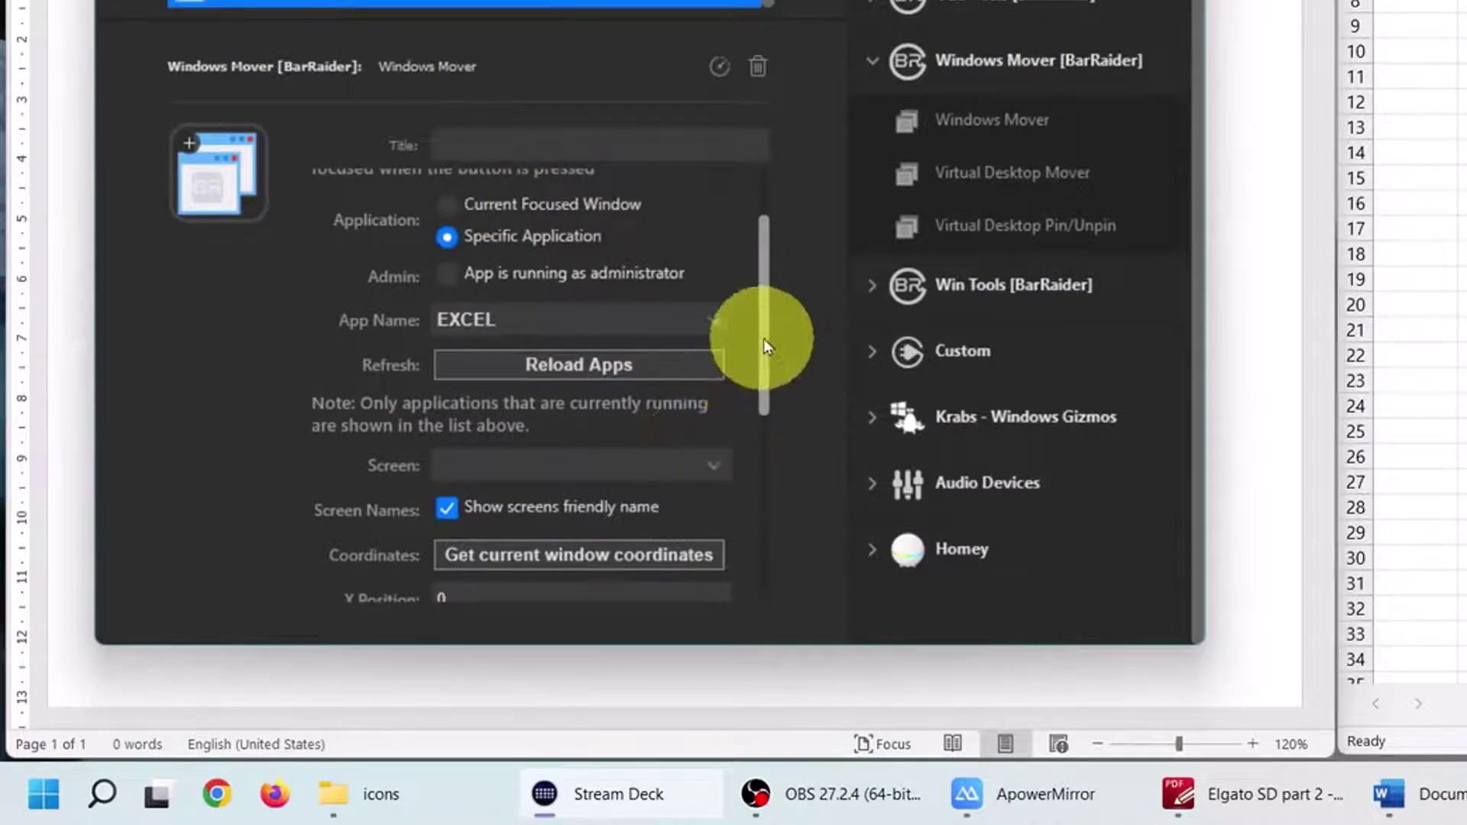
{"action": "left_click_drag", "start_coordinate": [764, 337], "coordinate": [755, 424]}
{"action": "scroll", "coordinate": [754, 424], "scroll_direction": "down", "scroll_amount": 1}
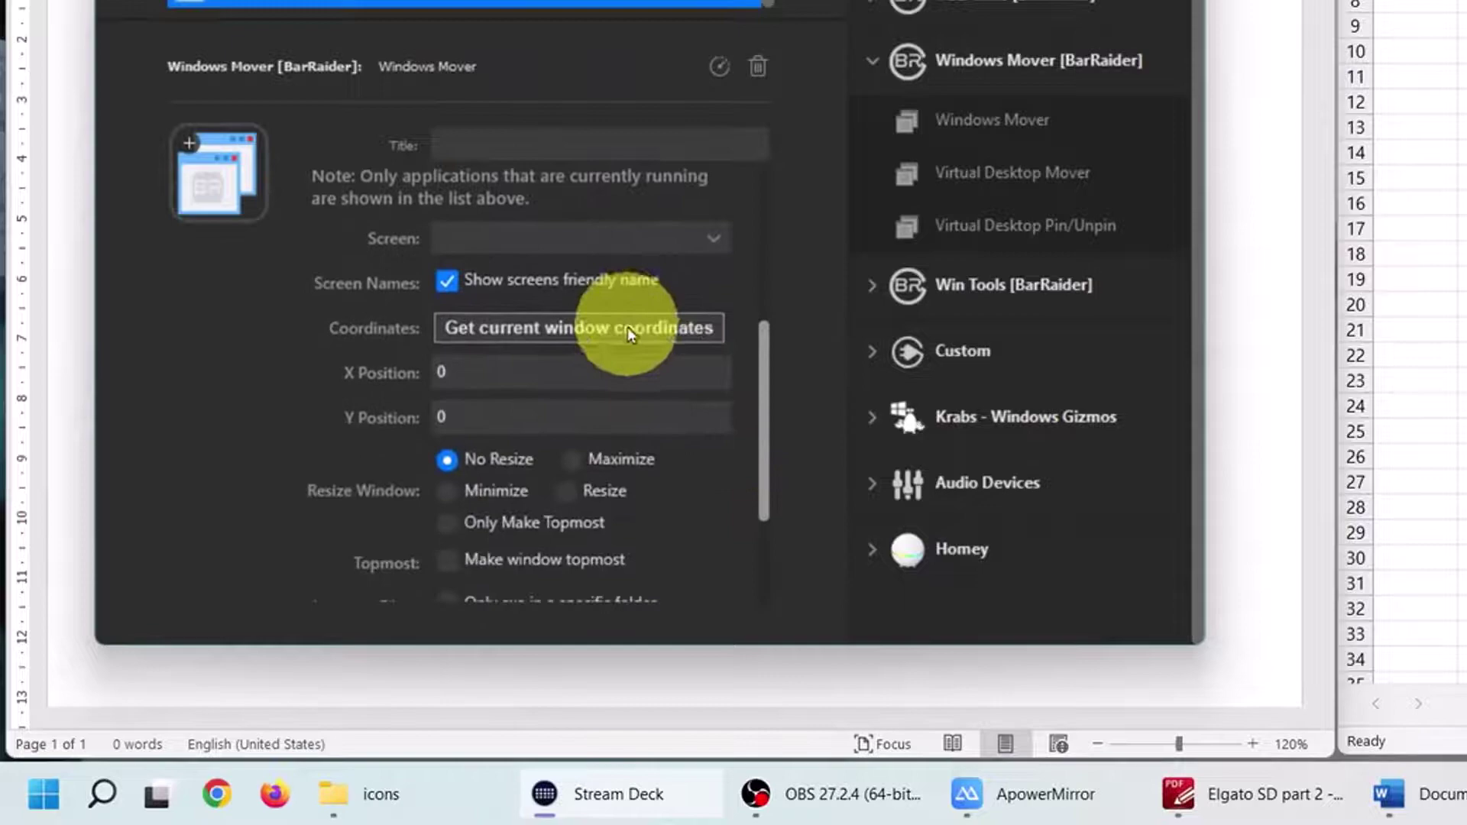
{"action": "left_click", "coordinate": [627, 327]}
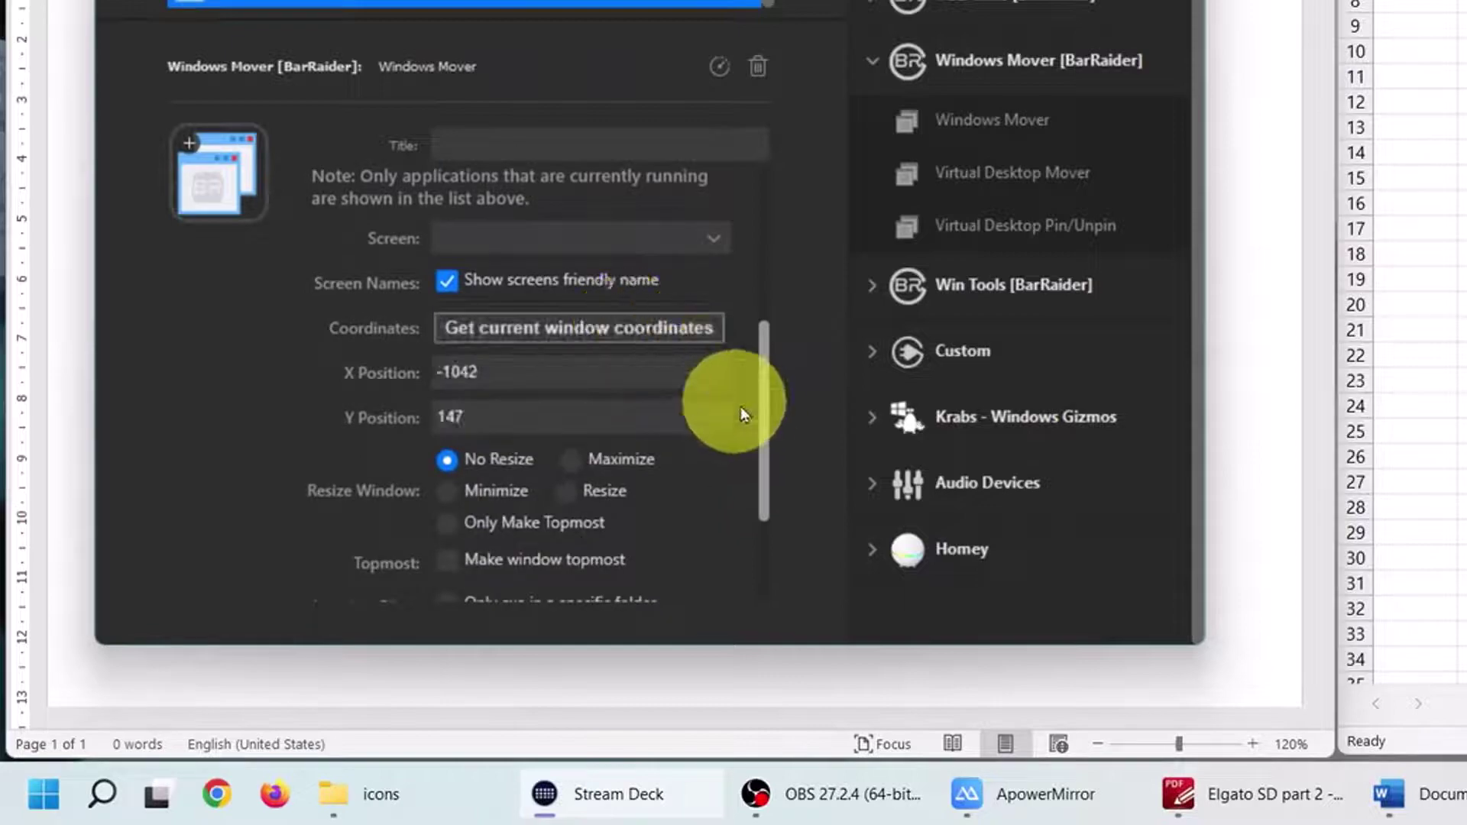
{"action": "left_click", "coordinate": [566, 493]}
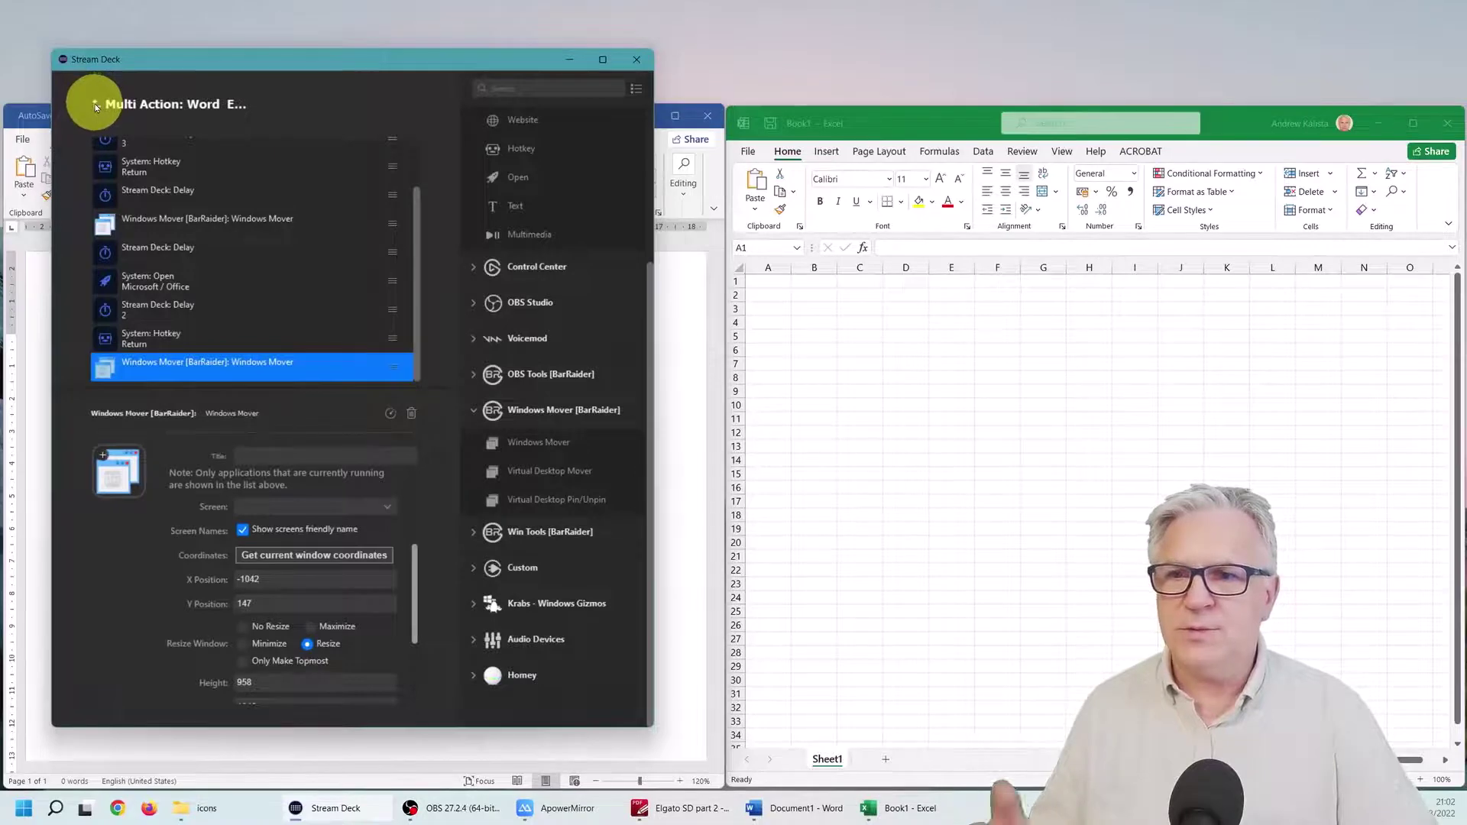
Leave the multi-action editor for the key grid and minimize the Stream Deck window.
{"action": "left_click", "coordinate": [96, 107]}
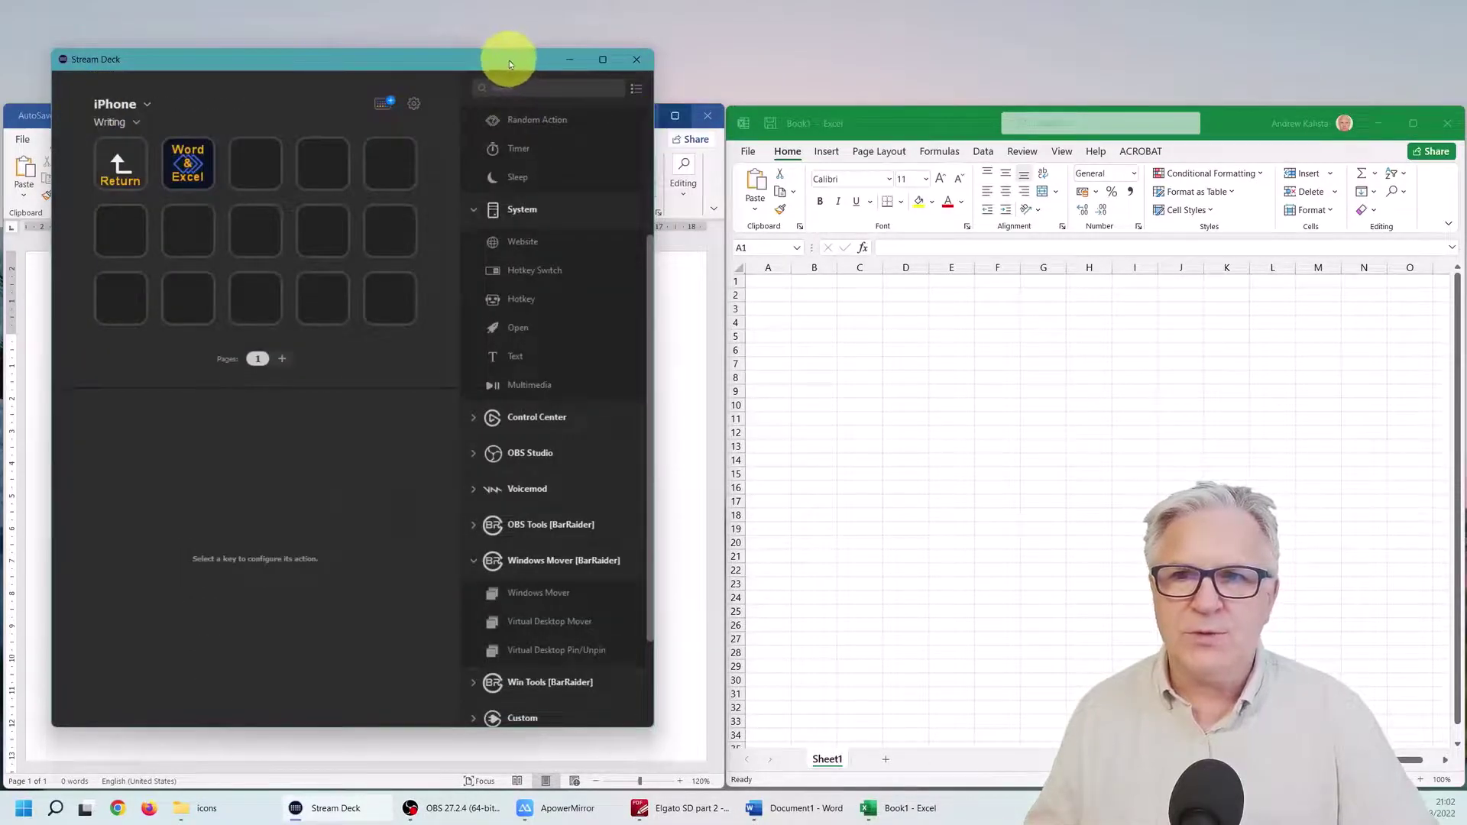
{"action": "left_click_drag", "start_coordinate": [511, 64], "coordinate": [487, 102]}
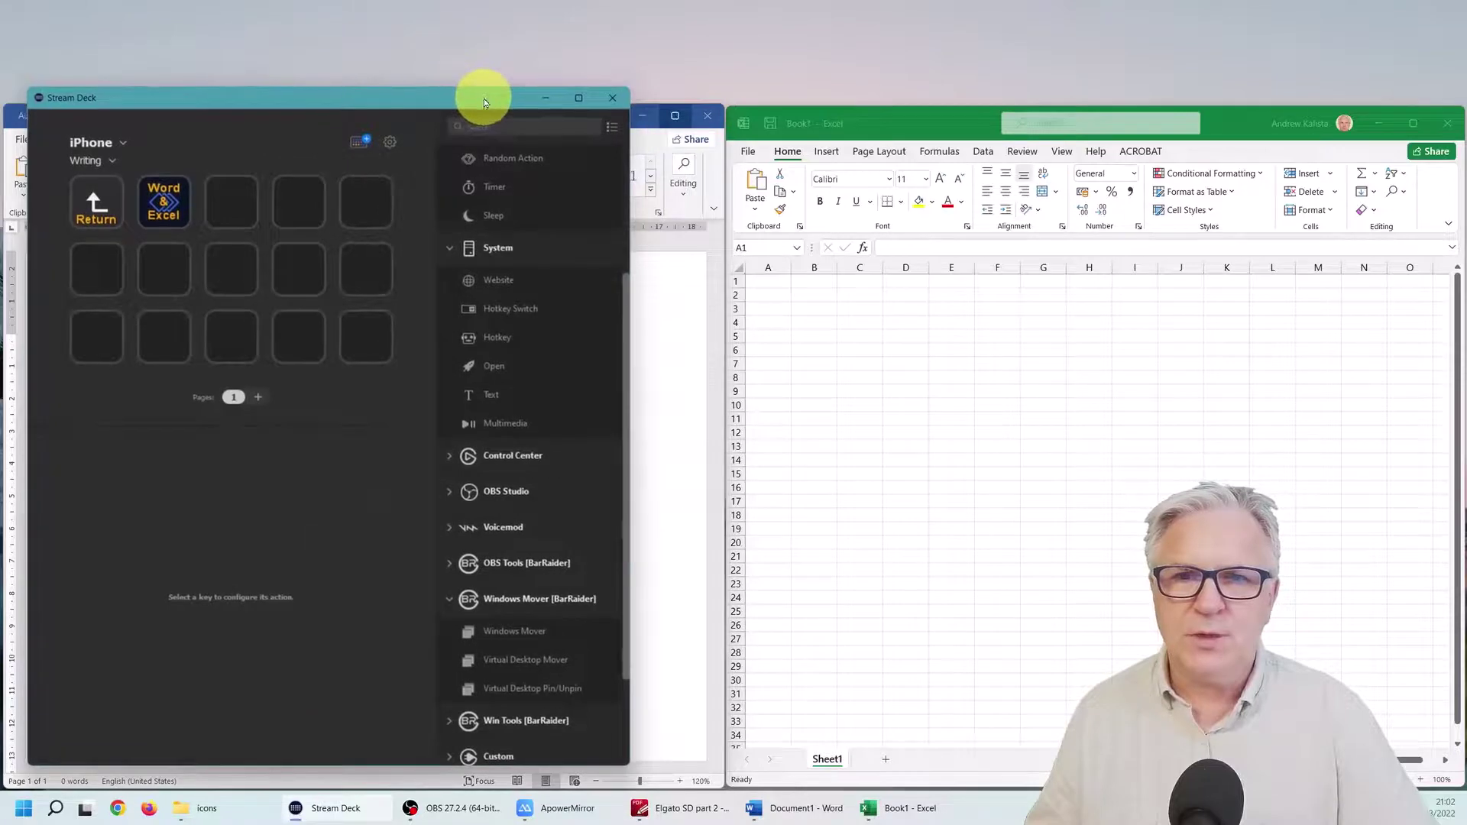
{"action": "left_click", "coordinate": [548, 100]}
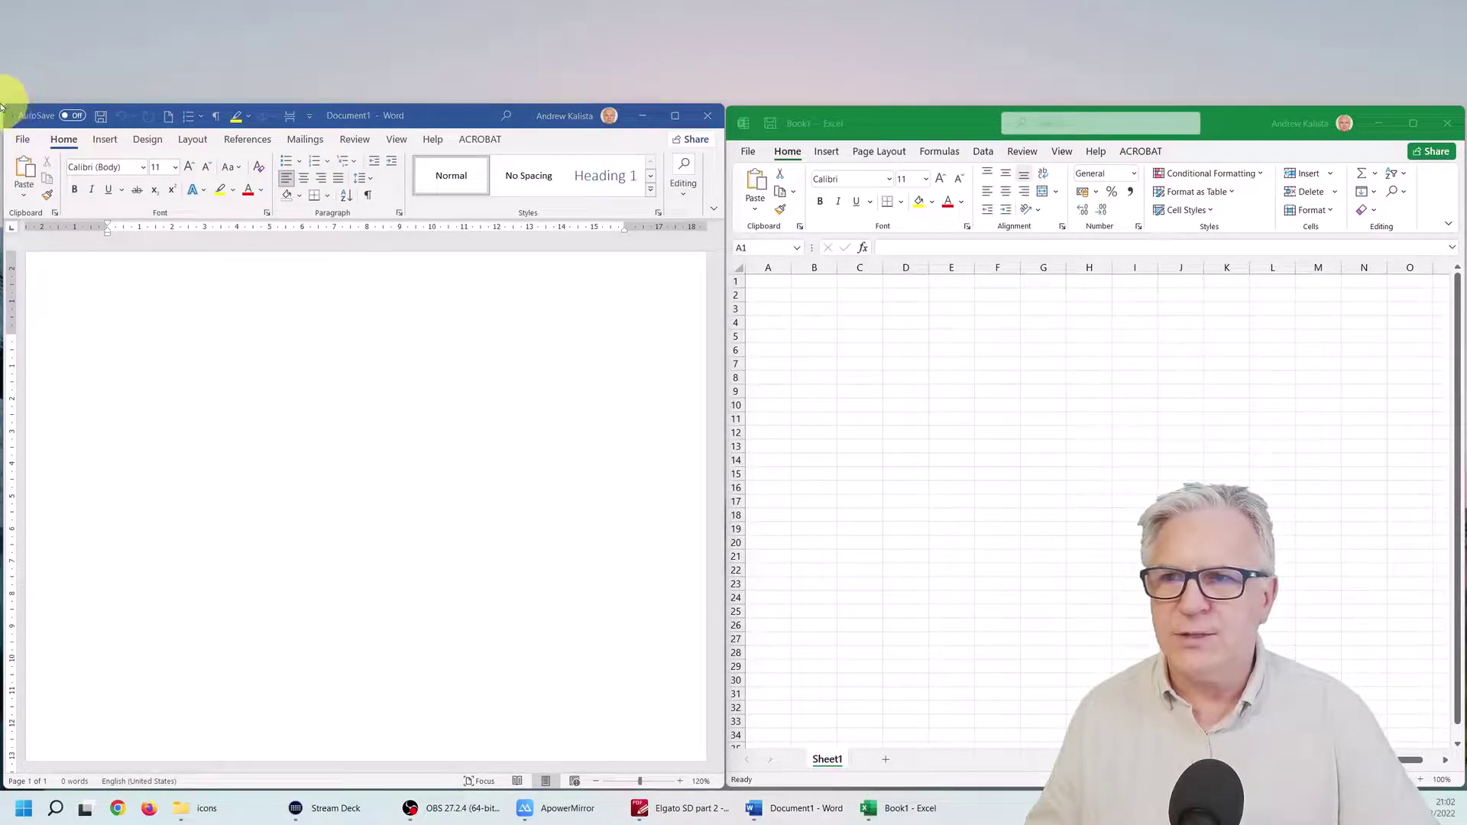
Shrink and reposition the Word and Excel windows, close both, and move the phone deck top-right.
{"action": "left_click_drag", "start_coordinate": [2, 102], "coordinate": [337, 319]}
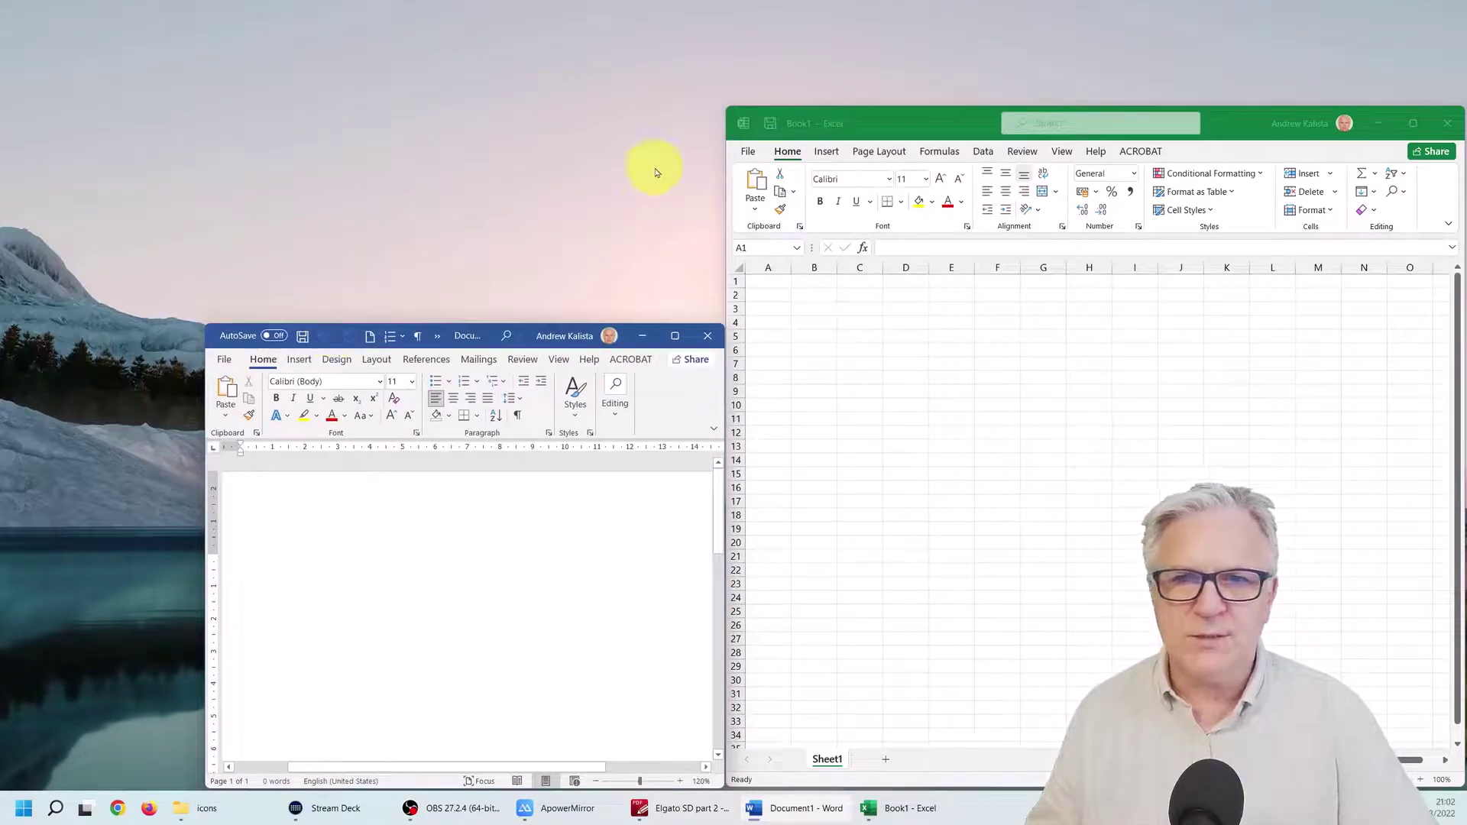
{"action": "left_click_drag", "start_coordinate": [606, 328], "coordinate": [597, 56]}
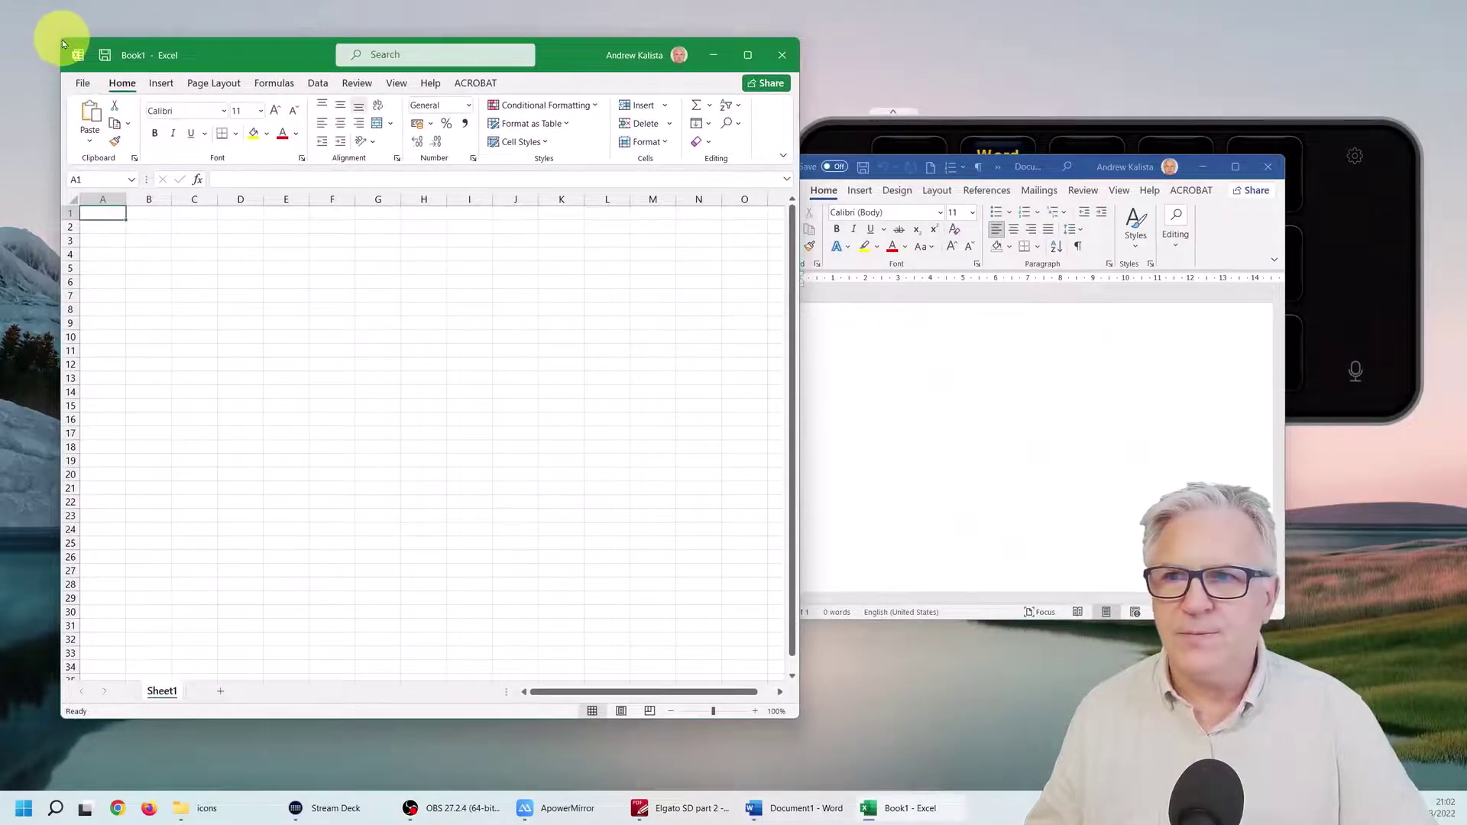
{"action": "left_click_drag", "start_coordinate": [59, 39], "coordinate": [323, 245]}
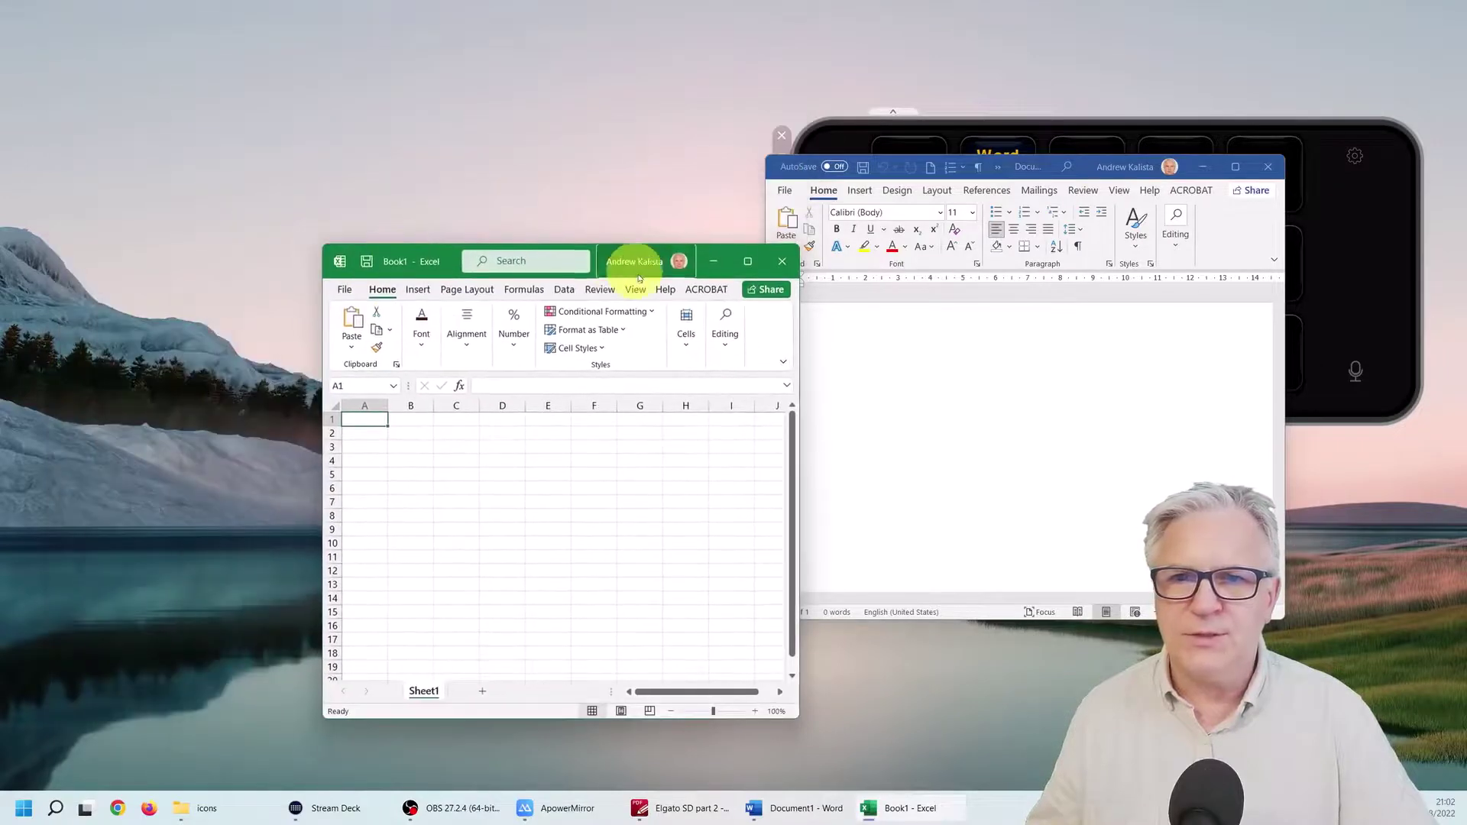
{"action": "left_click", "coordinate": [781, 261]}
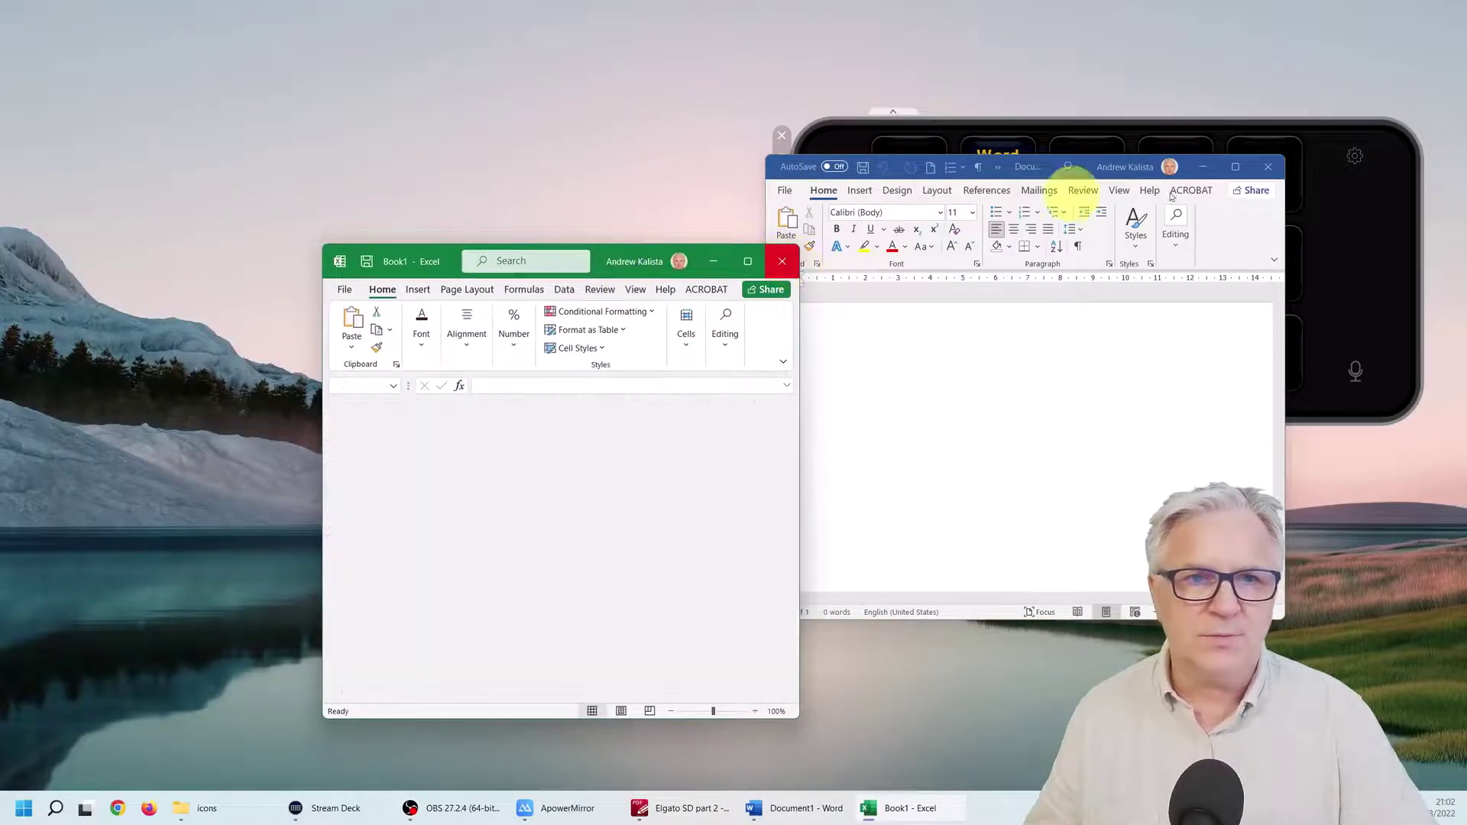
{"action": "left_click", "coordinate": [1268, 165]}
{"action": "left_click_drag", "start_coordinate": [1156, 124], "coordinate": [1190, 33]}
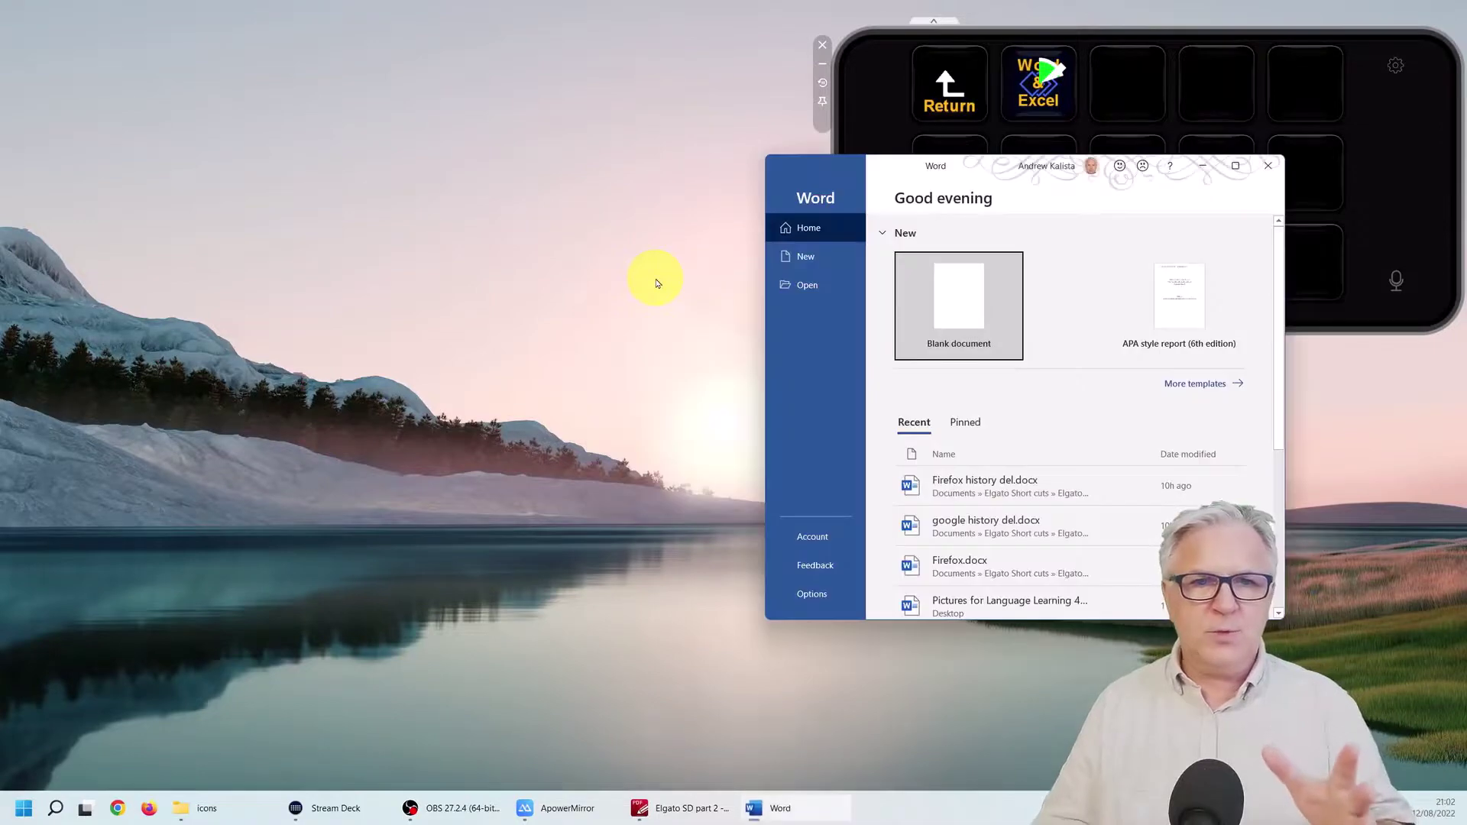
Open a new blank Word document from the start screen.
{"action": "key", "text": "Return"}
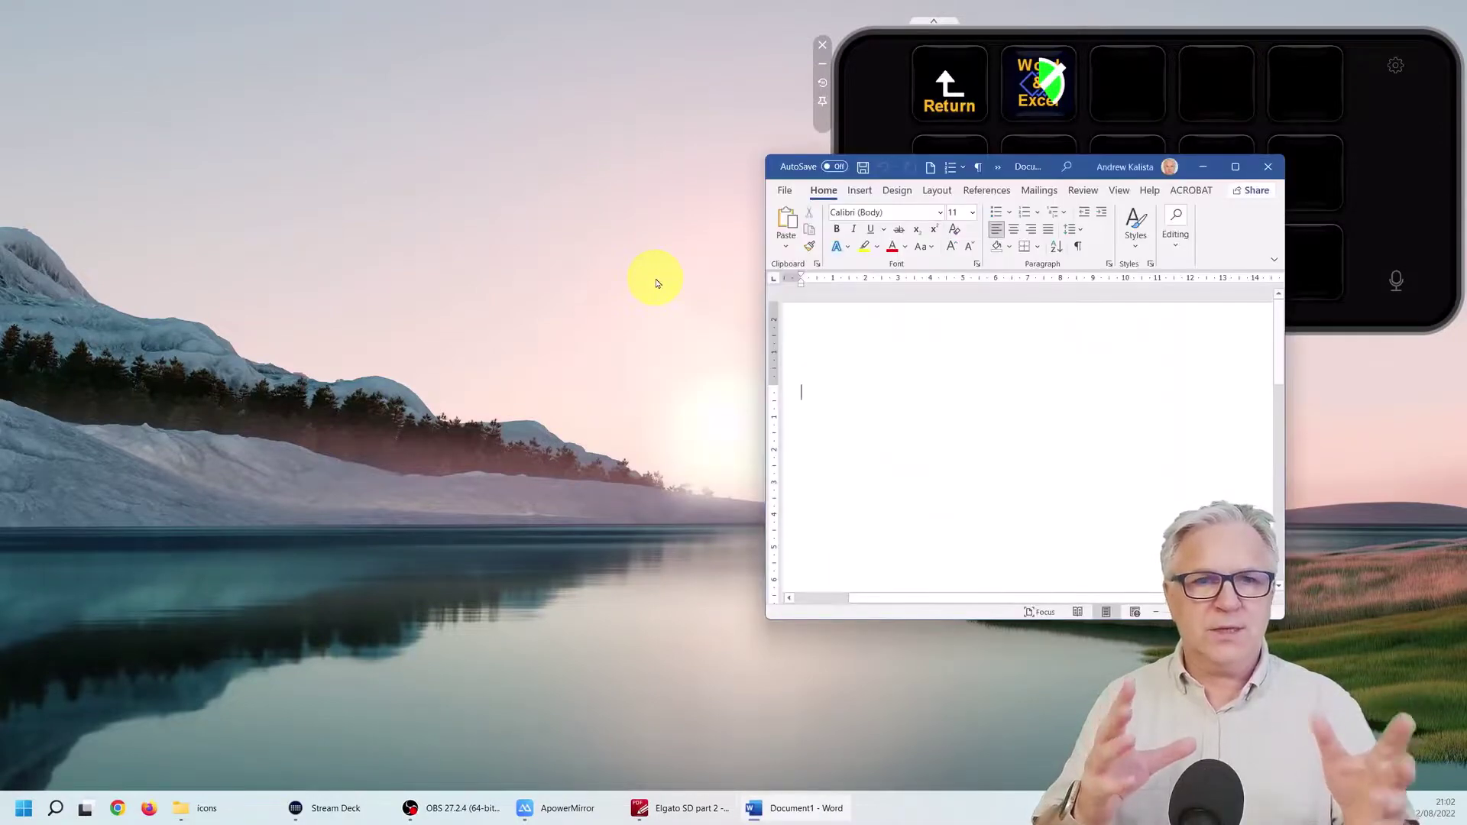